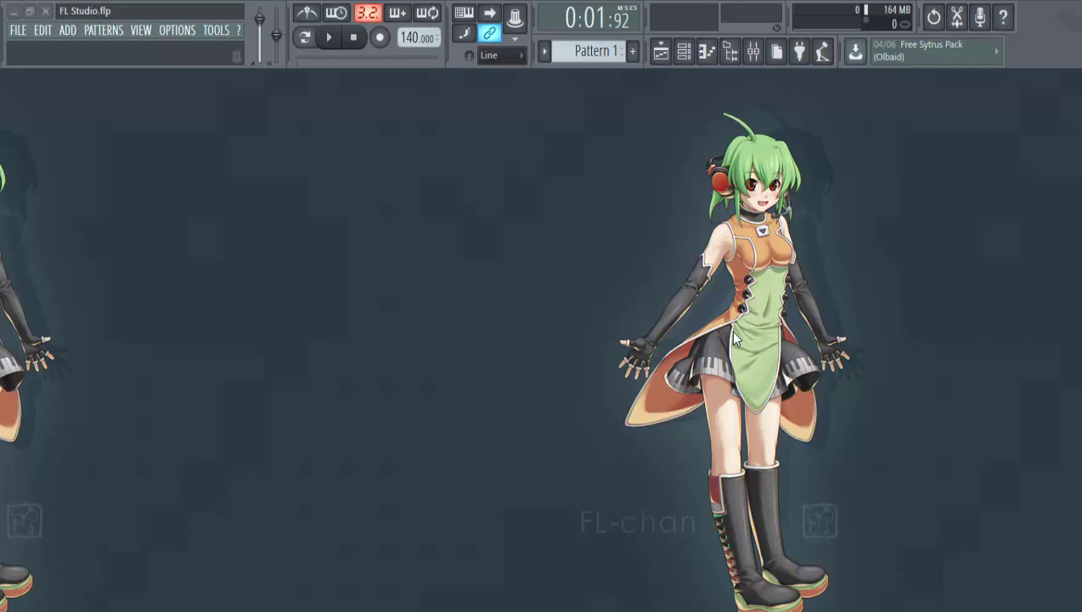
Set up the workspace with the playlist, browser and channel rack open
left_click(660, 51)
left_click(730, 53)
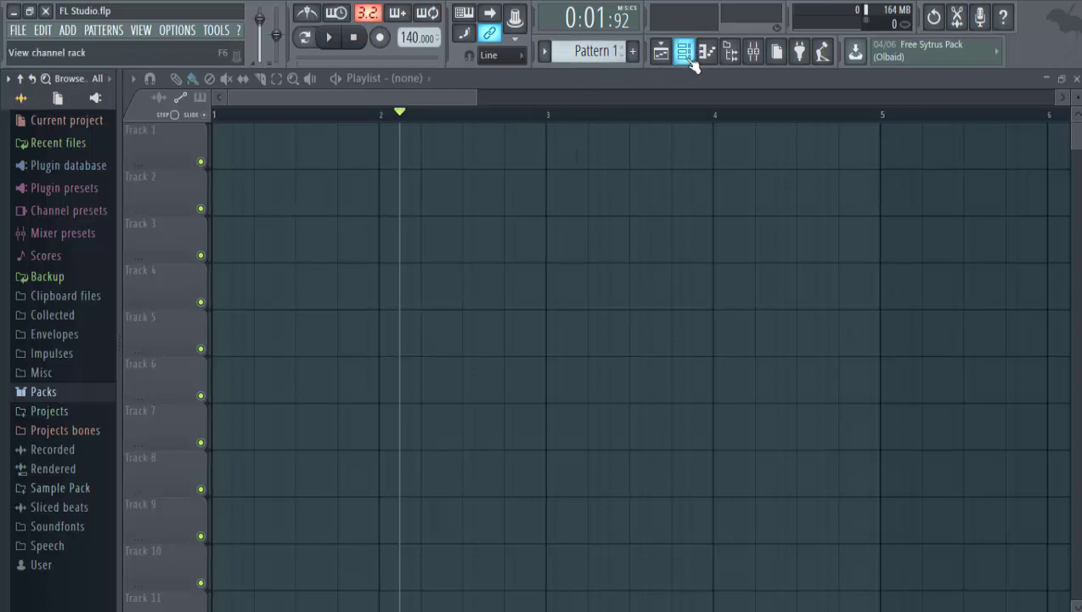
left_click(601, 47)
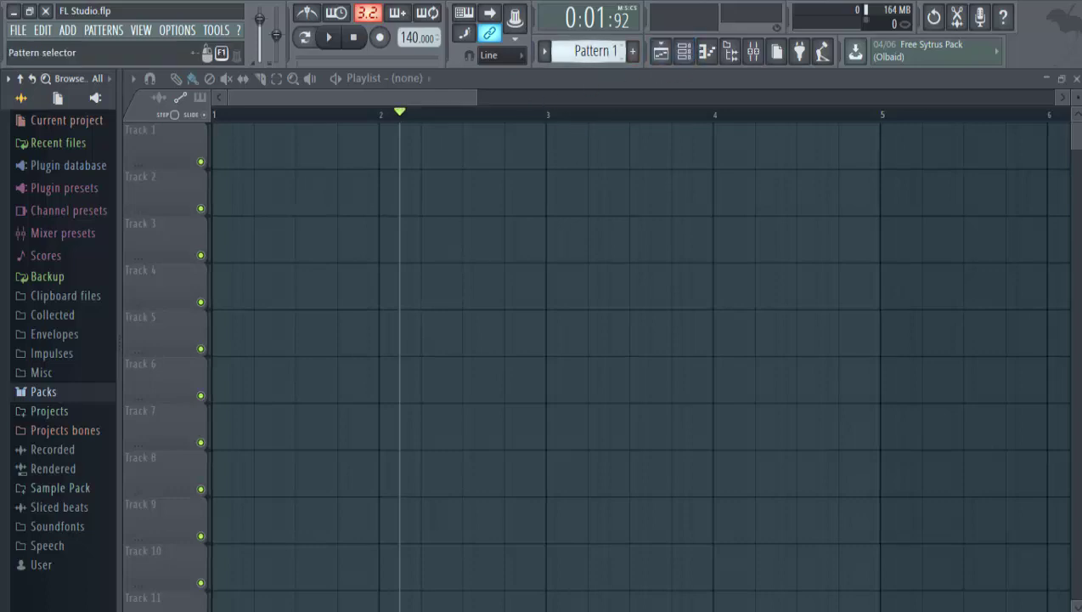
left_click(688, 55)
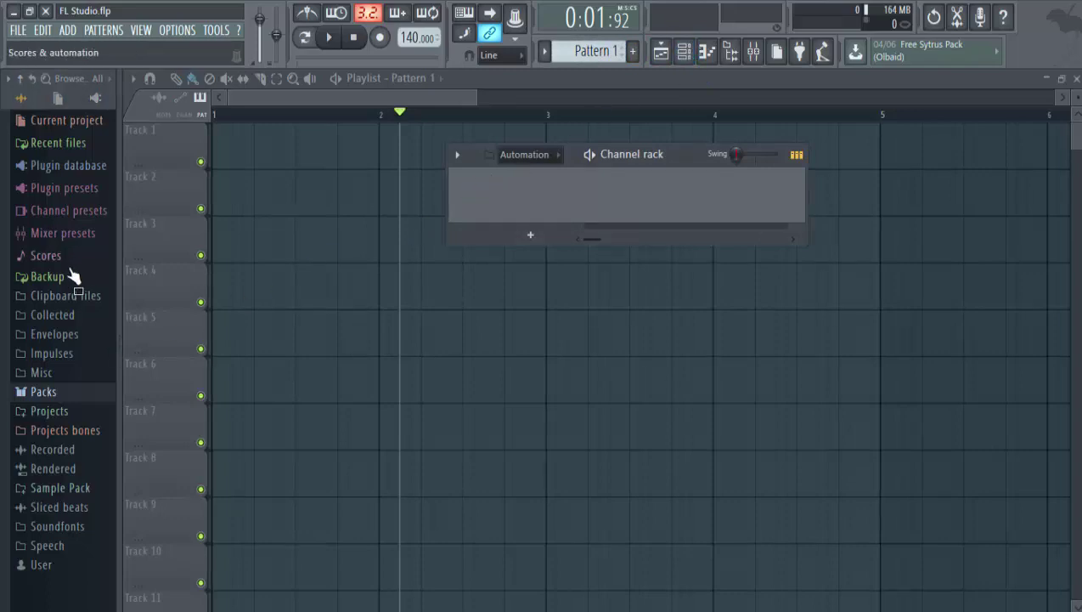
Load Grv Kick 12 from the Drums Kicks pack into the channel rack and fill each 4 steps
left_click(57, 372)
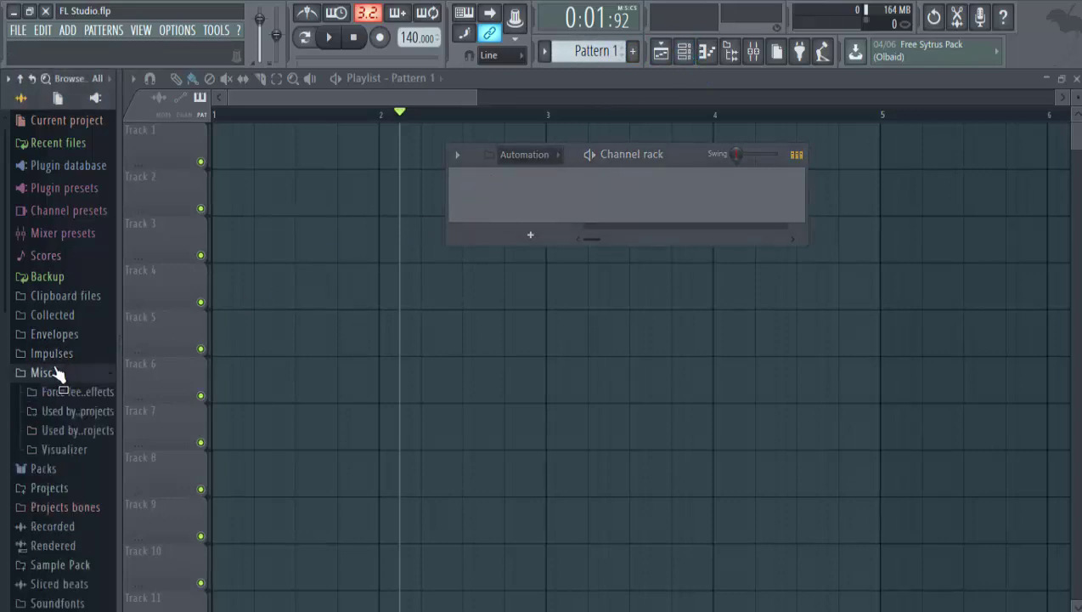
left_click(58, 372)
left_click(64, 395)
left_click(66, 411)
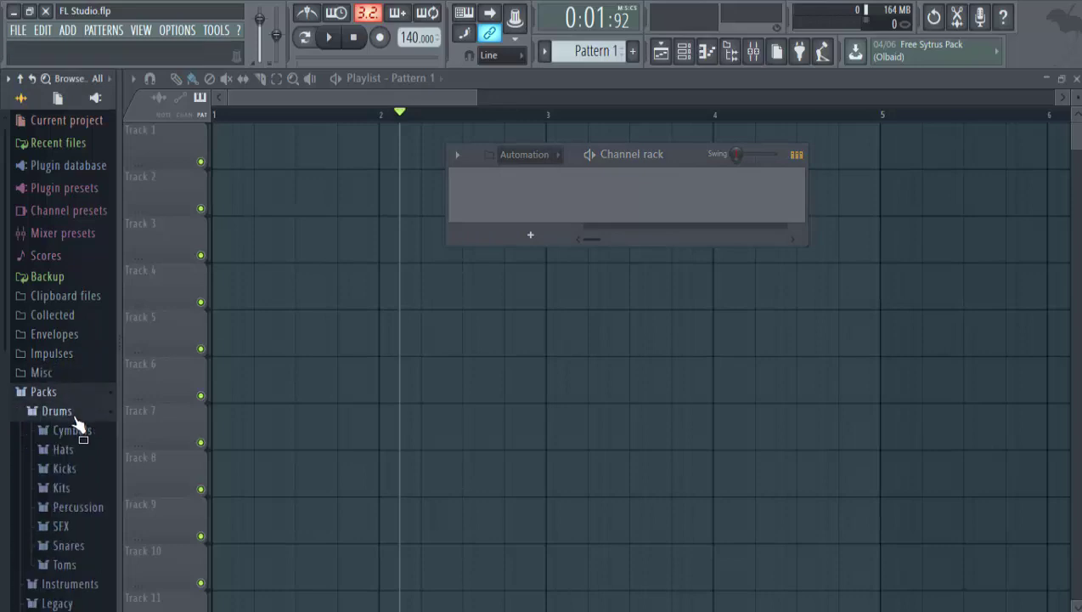
left_click(82, 474)
left_click(78, 473)
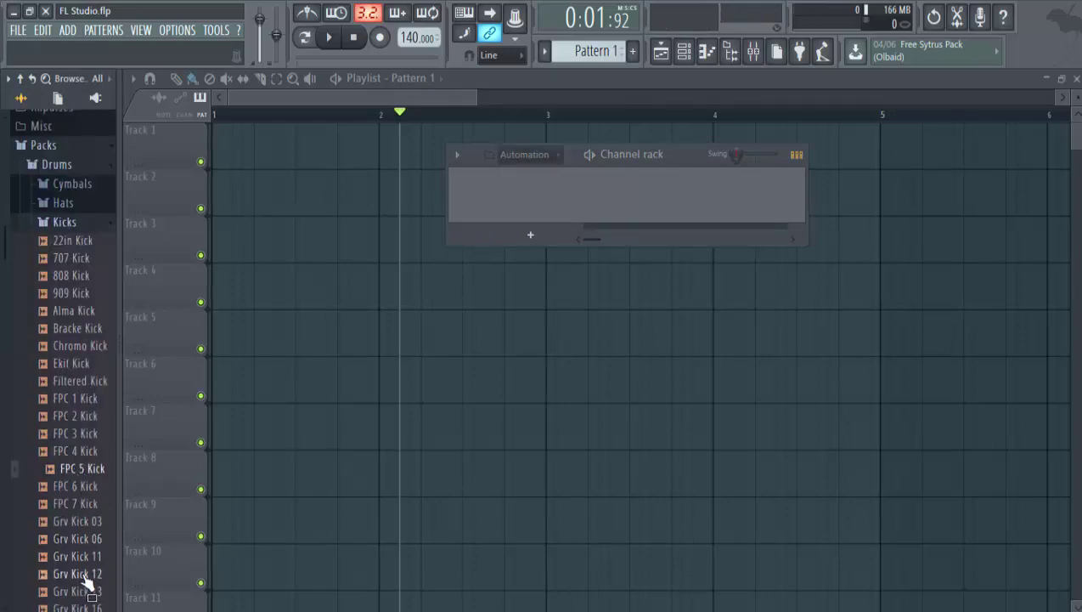
left_click_drag(82, 574, 514, 208)
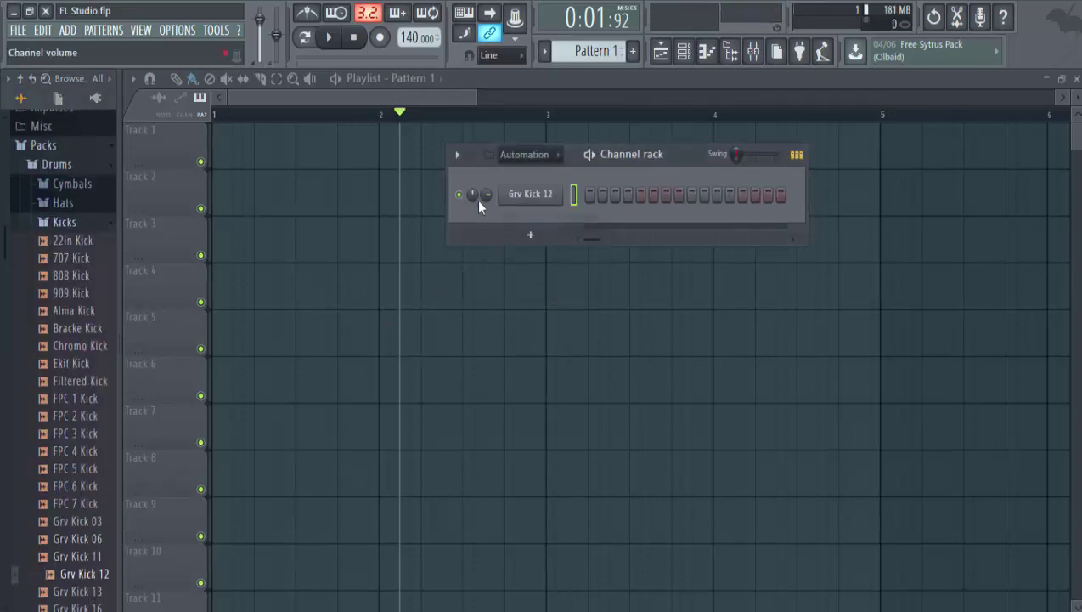
right_click(525, 197)
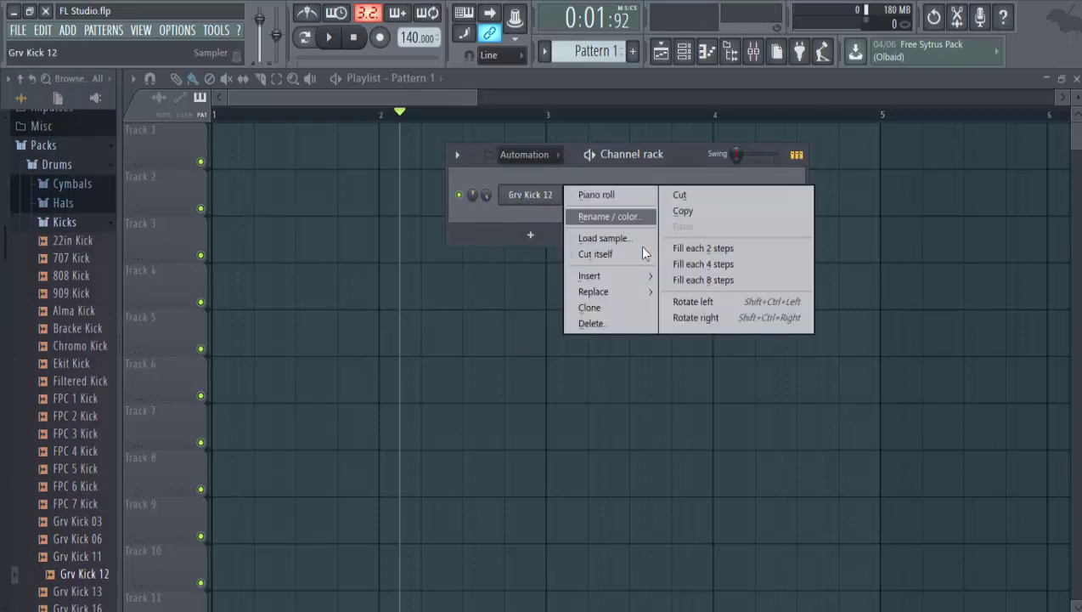
left_click(676, 258)
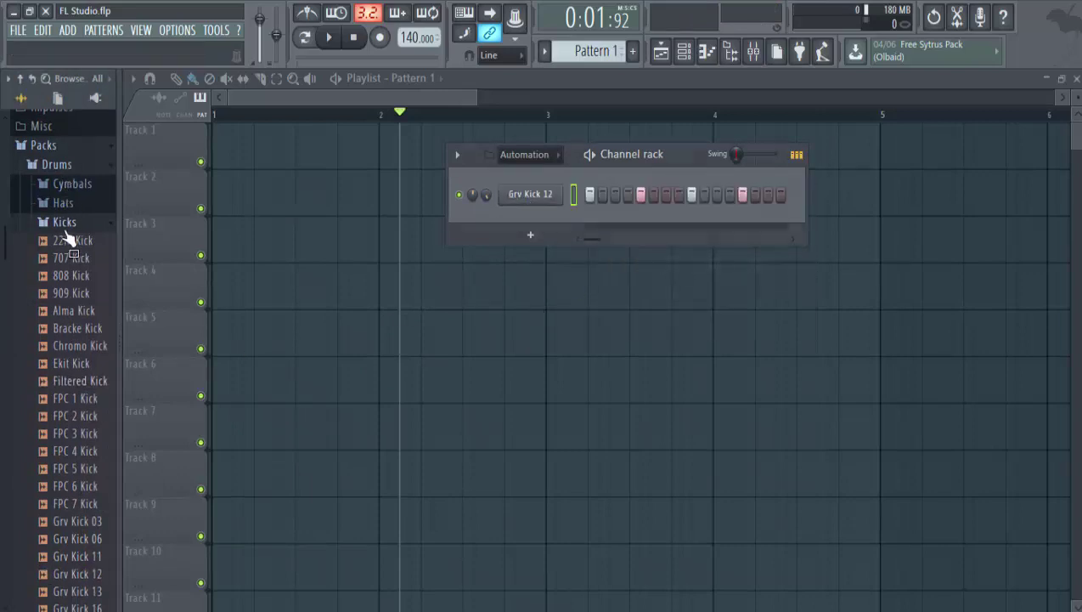
Load Chromo Snare from the Drums Snares pack as a new channel below the kick
left_click(68, 222)
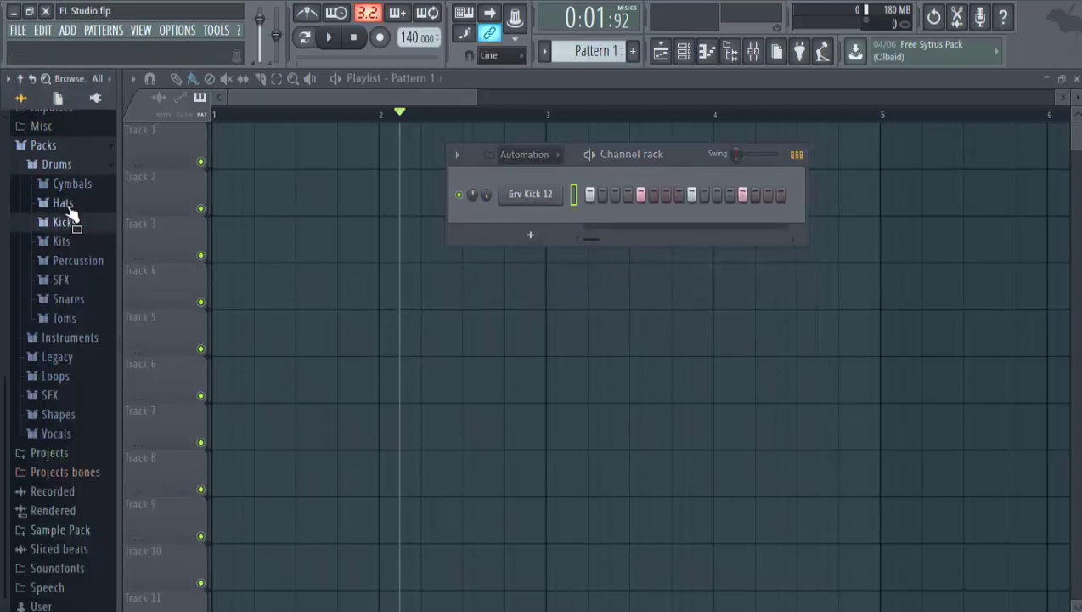
left_click(84, 303)
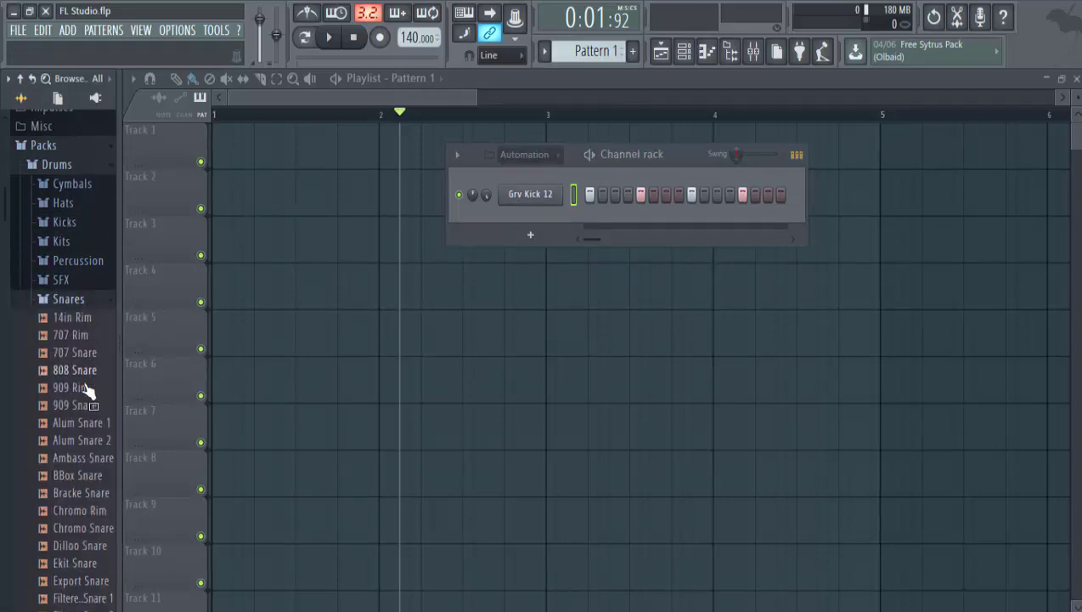
left_click(80, 510)
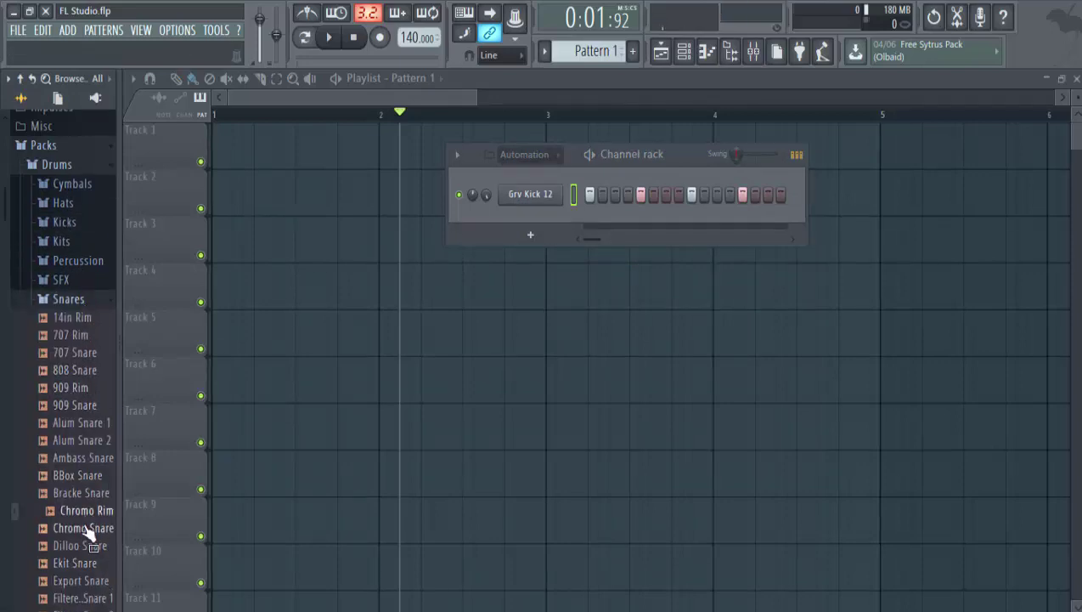
left_click_drag(80, 527, 549, 224)
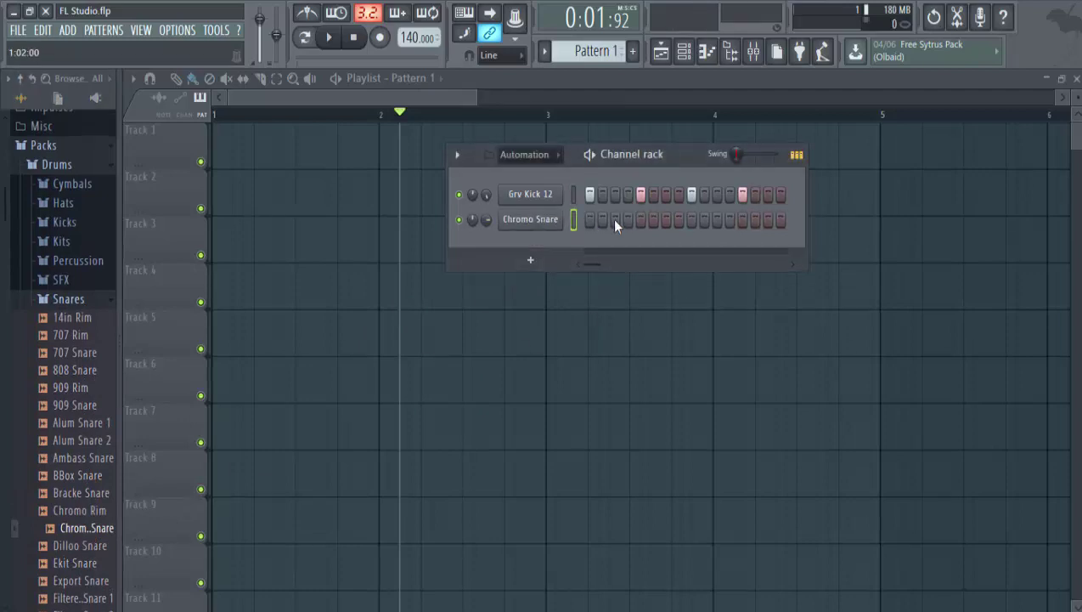
Place snare hits on steps 5 and 13 and play the pattern back briefly
left_click(642, 220)
left_click(743, 220)
left_click(593, 159)
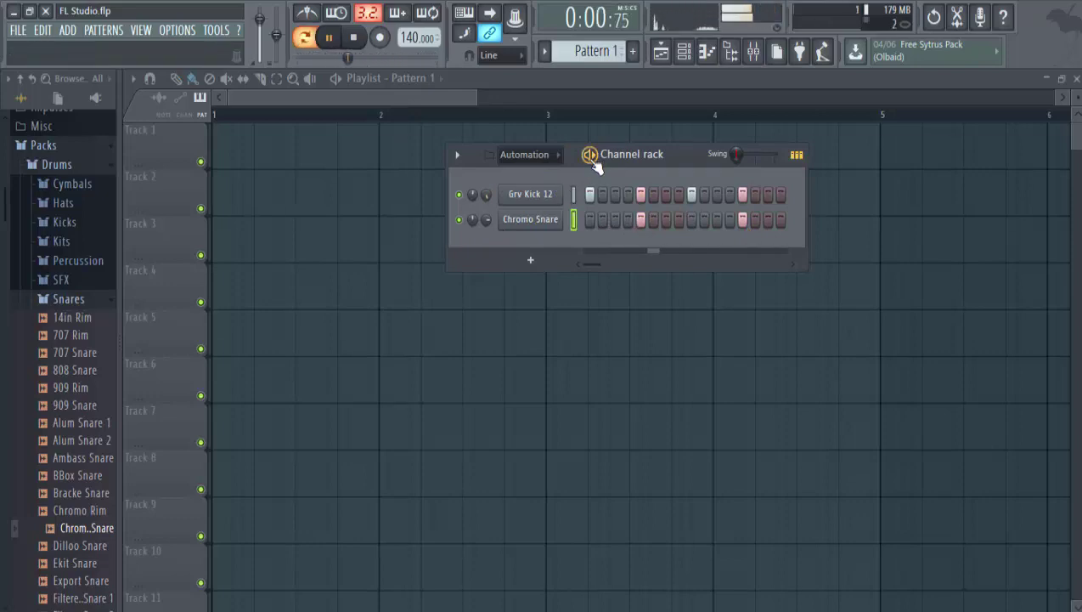
left_click(593, 161)
Paint Pattern 1 across bars 1 to 7 of Track 1 in the playlist and switch to Pattern 2
left_click(462, 110)
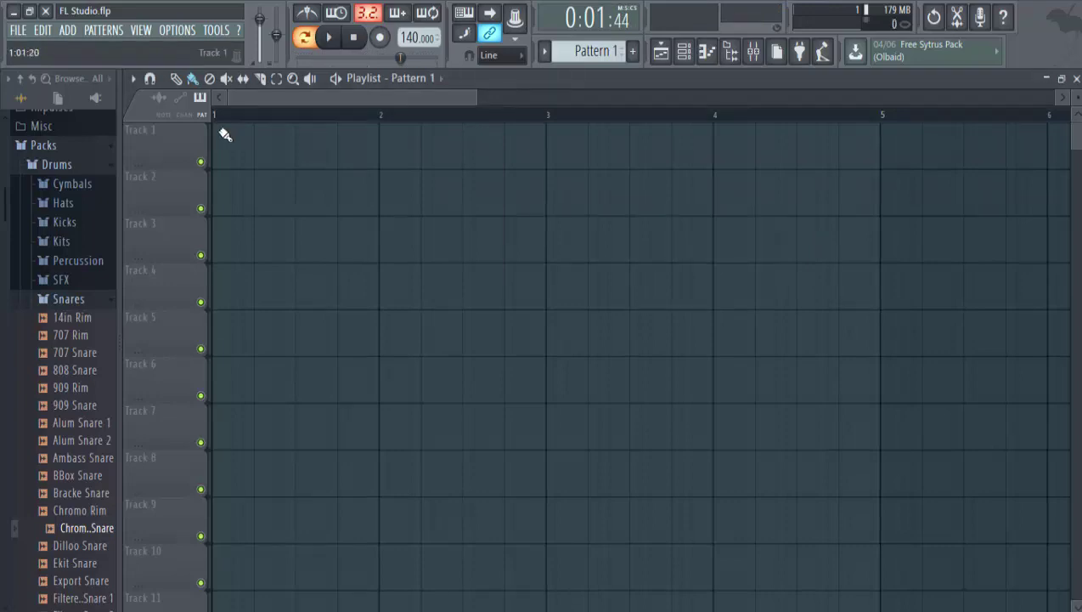
scroll(248, 102, "down", 3)
mouse_move(223, 155)
left_mouse_down()
mouse_move(491, 162)
mouse_move(693, 132)
left_mouse_up()
left_click(428, 280)
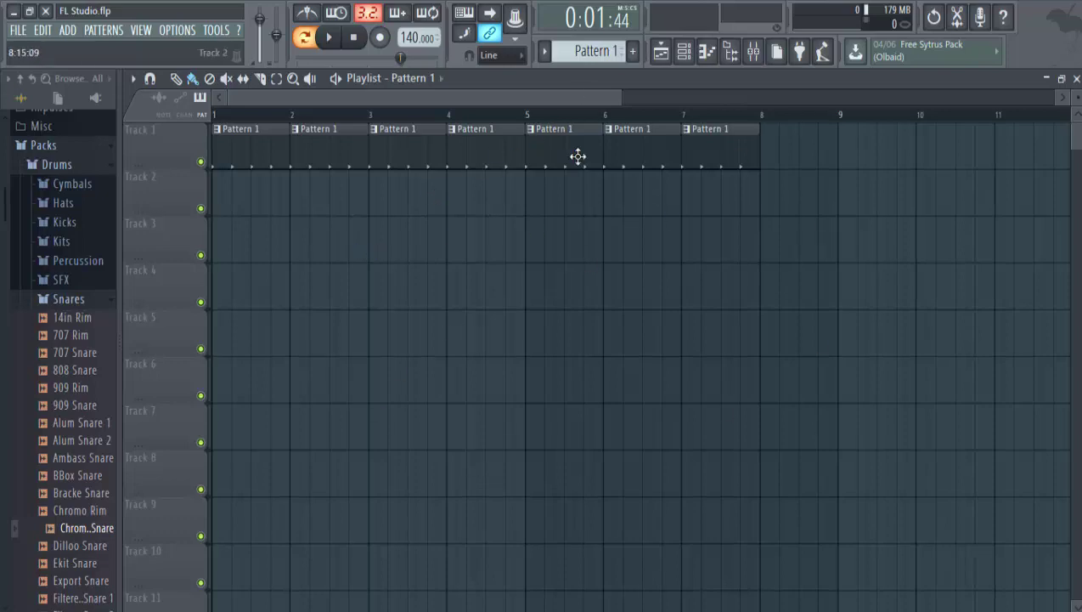
scroll(586, 50, "up", 1)
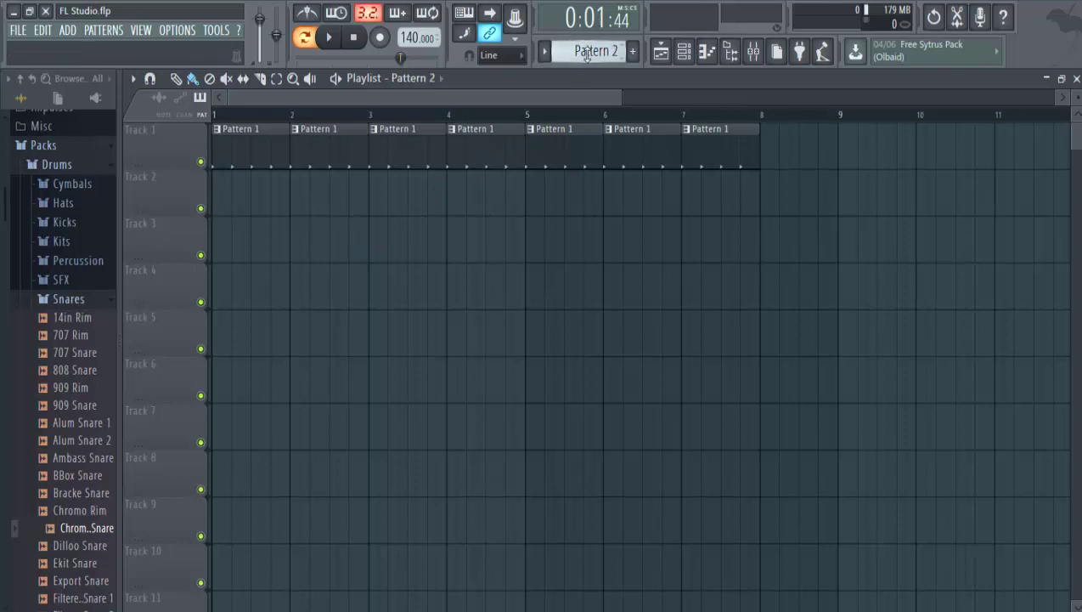
left_click(683, 51)
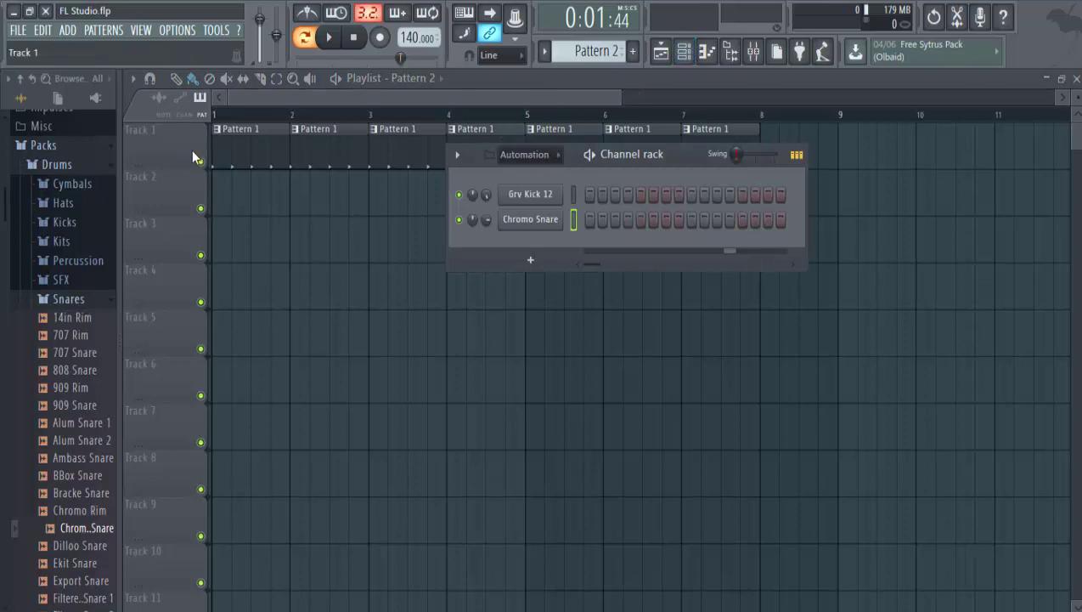
Enter "drum loop" as the name of playlist Track 1
right_click(193, 124)
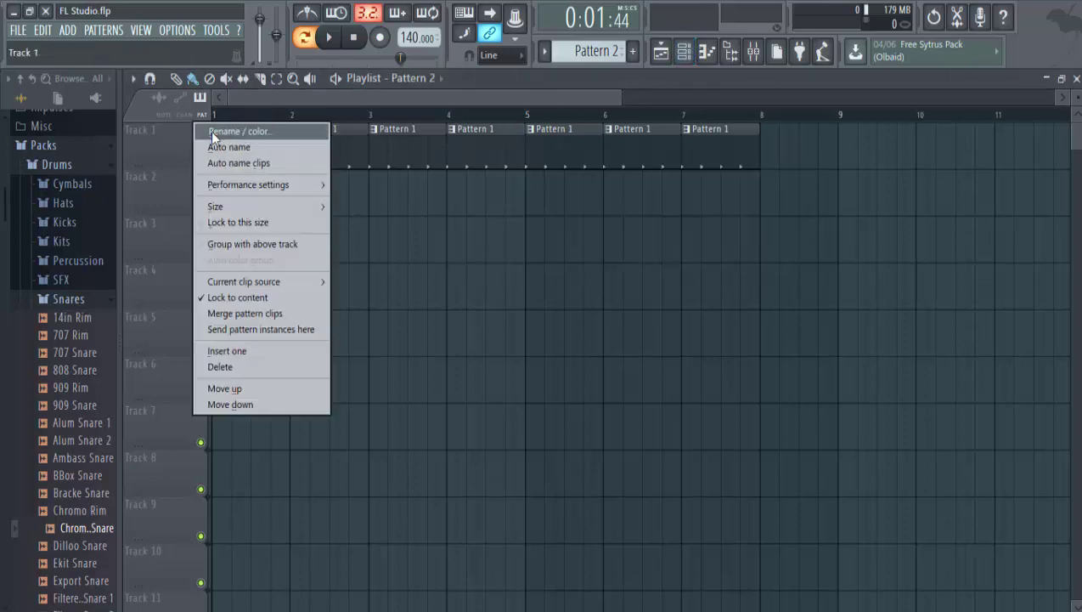
left_click(175, 143)
right_click(194, 141)
left_click(222, 127)
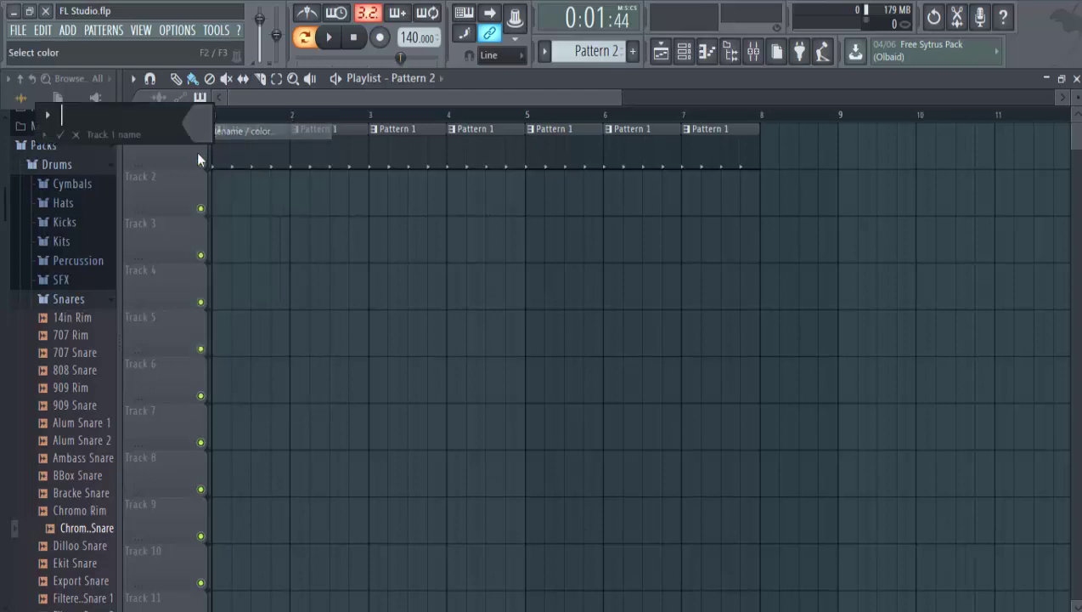
type("drum")
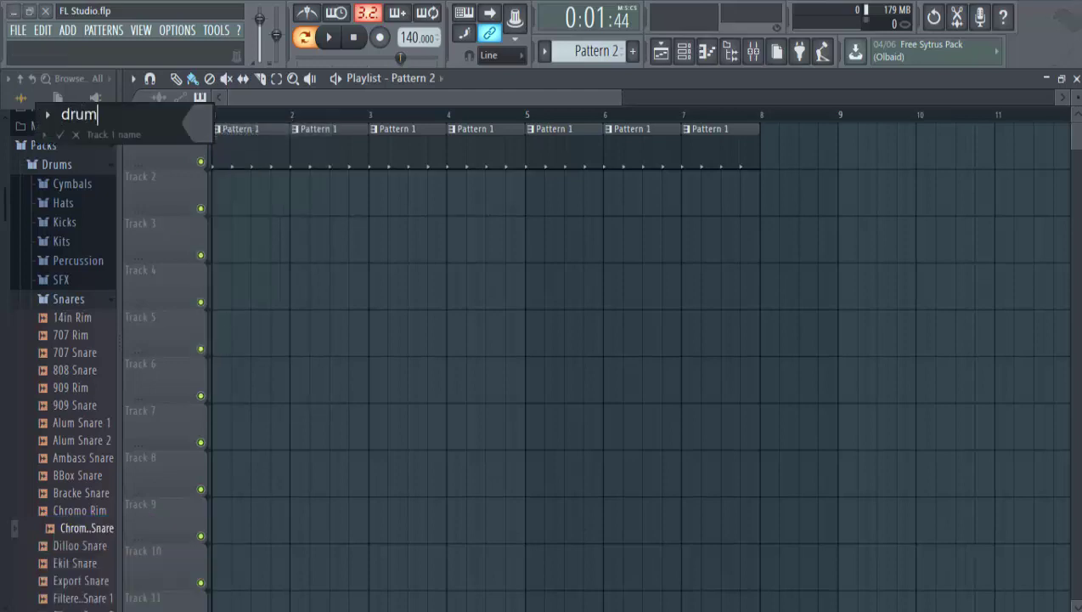
type(" lopp")
key("BackSpace")
type("op")
key("BackSpace")
key("BackSpace")
key("BackSpace")
type("op")
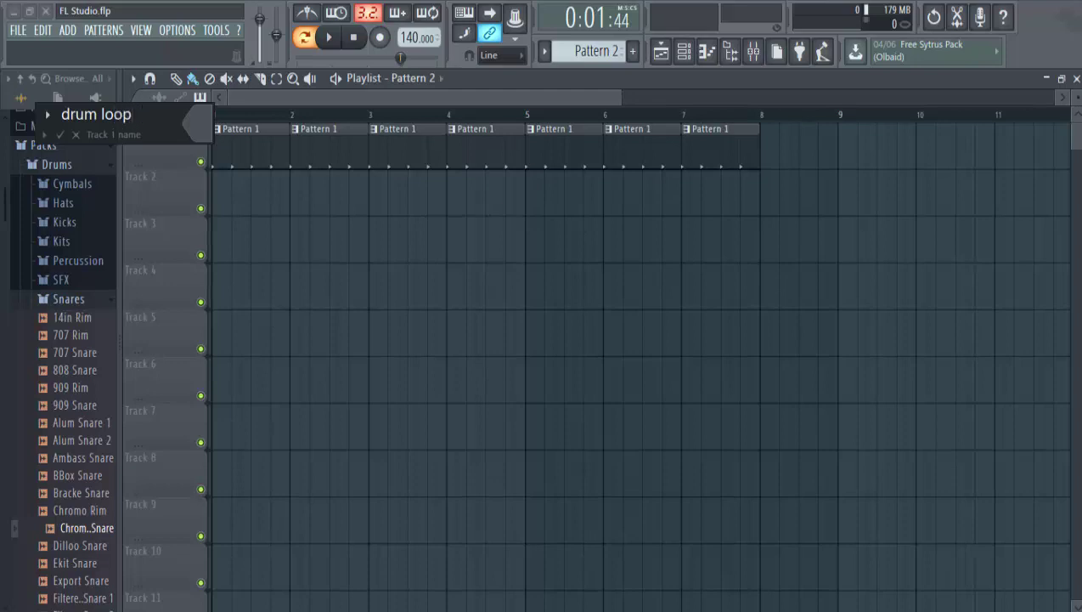
Give the drum loop track a light green color and apply the name and color
left_click(204, 131)
left_click(231, 109)
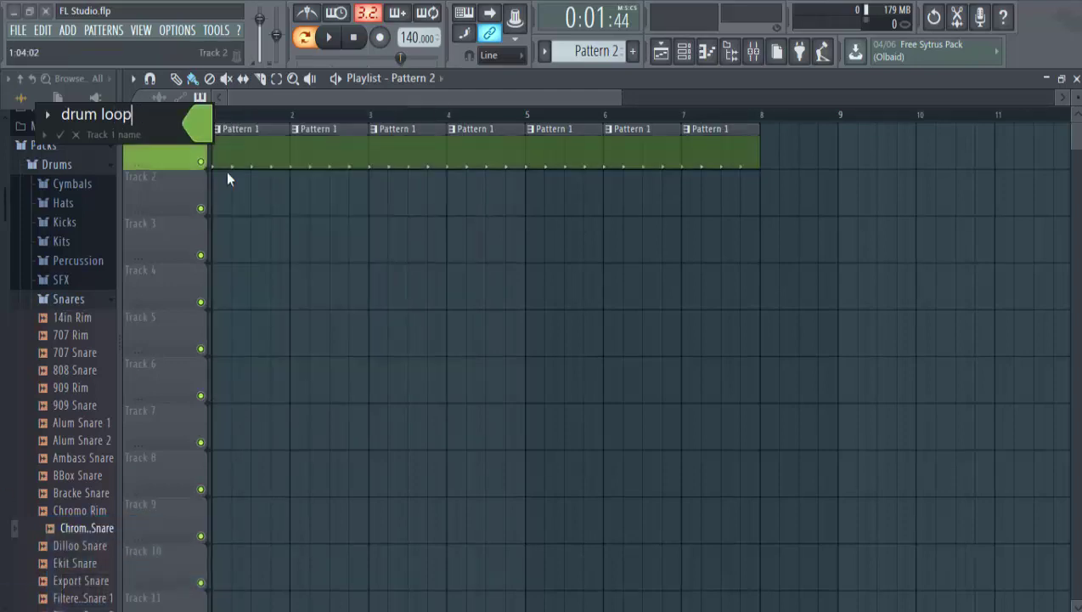
key("Return")
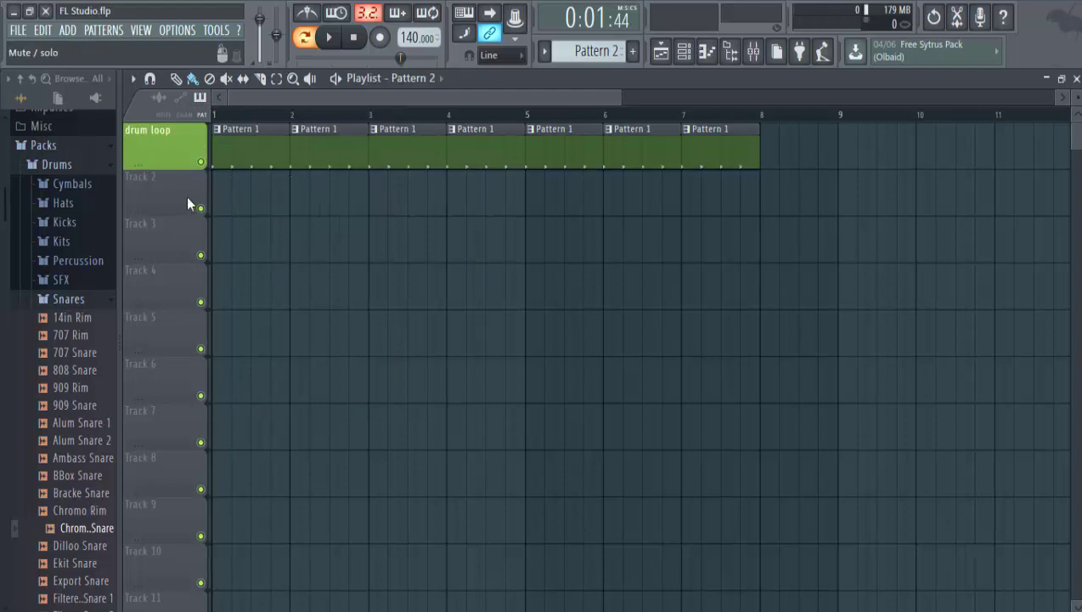
Rename playlist Track 2 as "bass line" and color it blue-violet
right_click(186, 197)
left_click(226, 177)
type("ba")
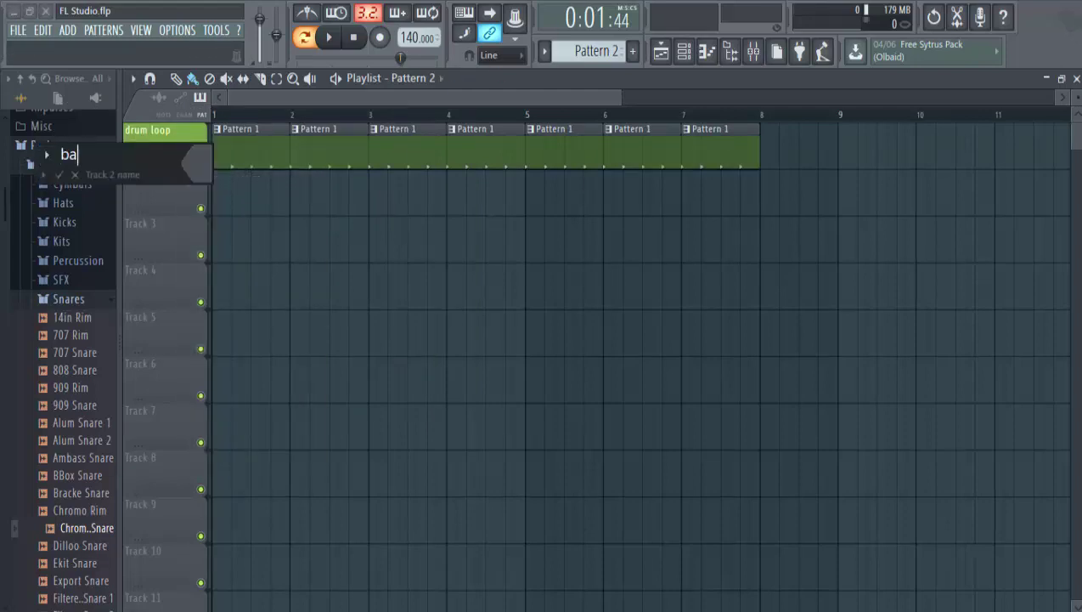
type("ss line")
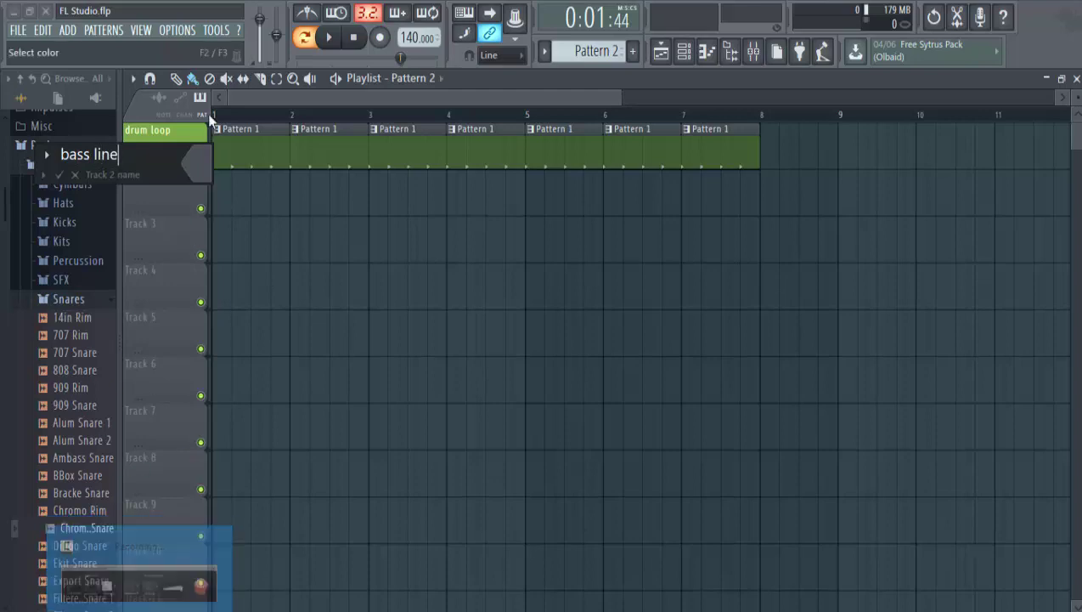
left_click(203, 145)
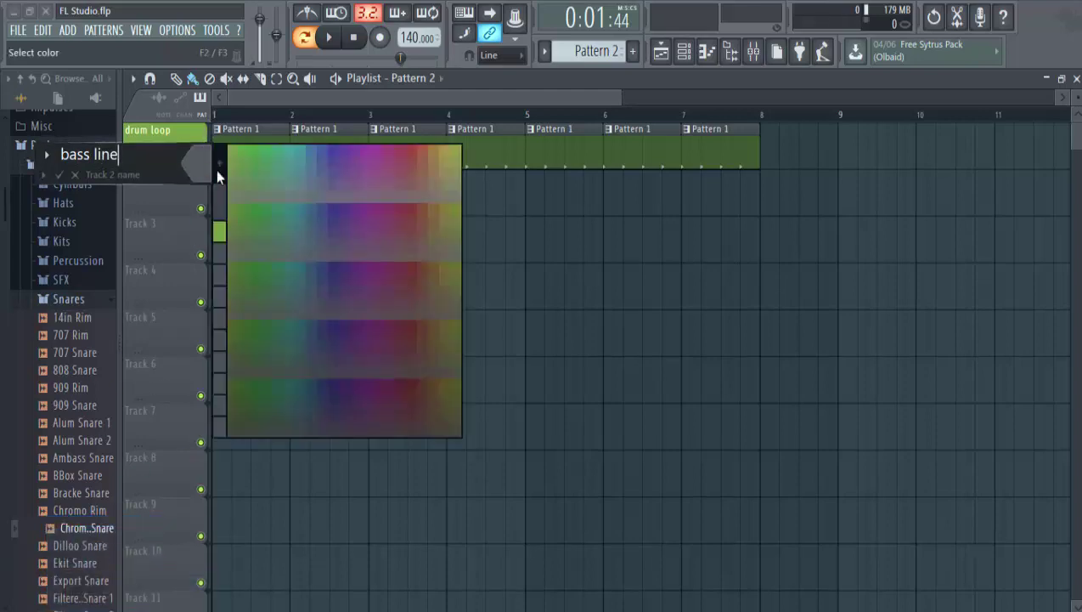
left_click(333, 157)
key("Return")
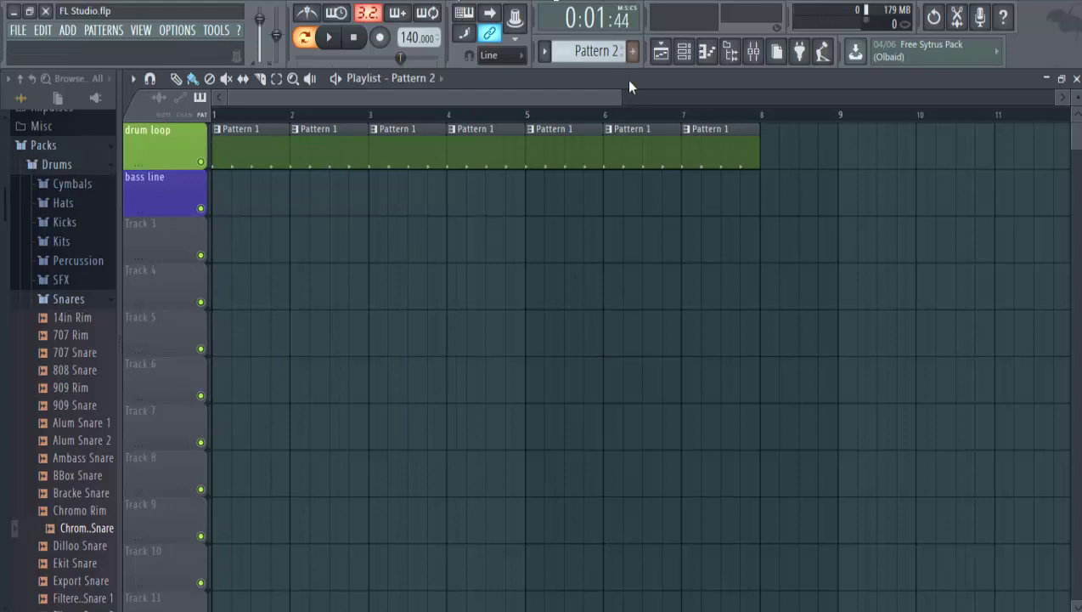
Add a Harmor synthesizer channel to the channel rack with Pattern 2 selected
left_click_drag(582, 61, 608, 61)
left_click(685, 52)
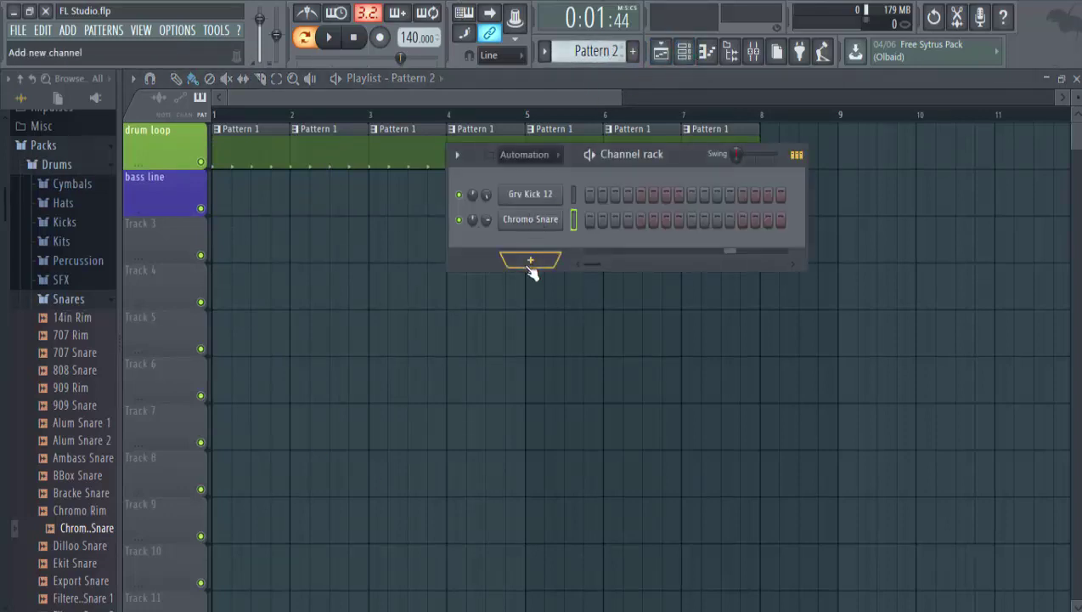
left_click(527, 265)
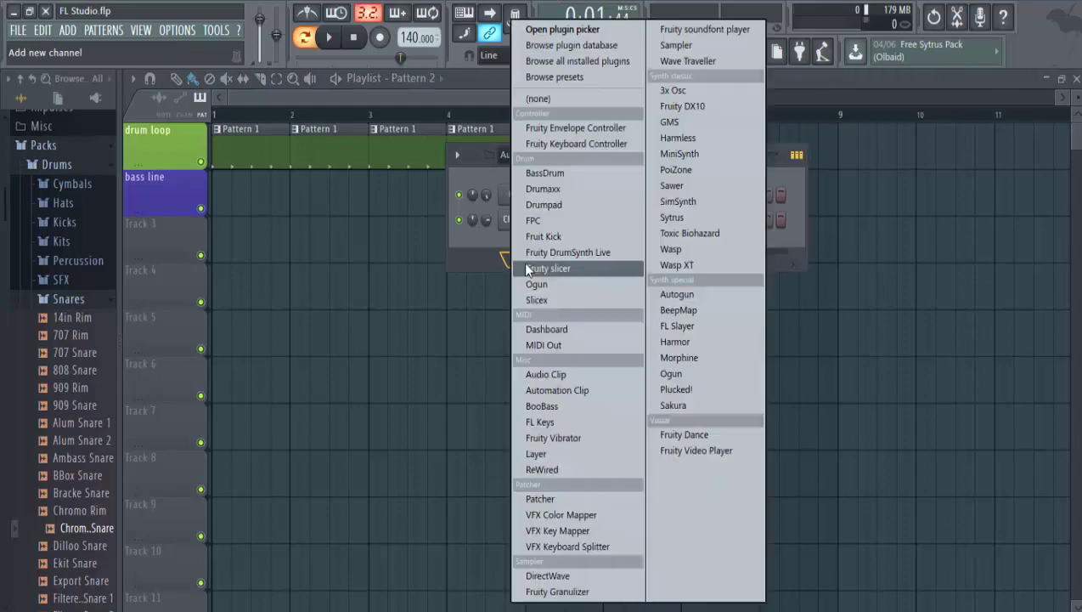
left_click(693, 344)
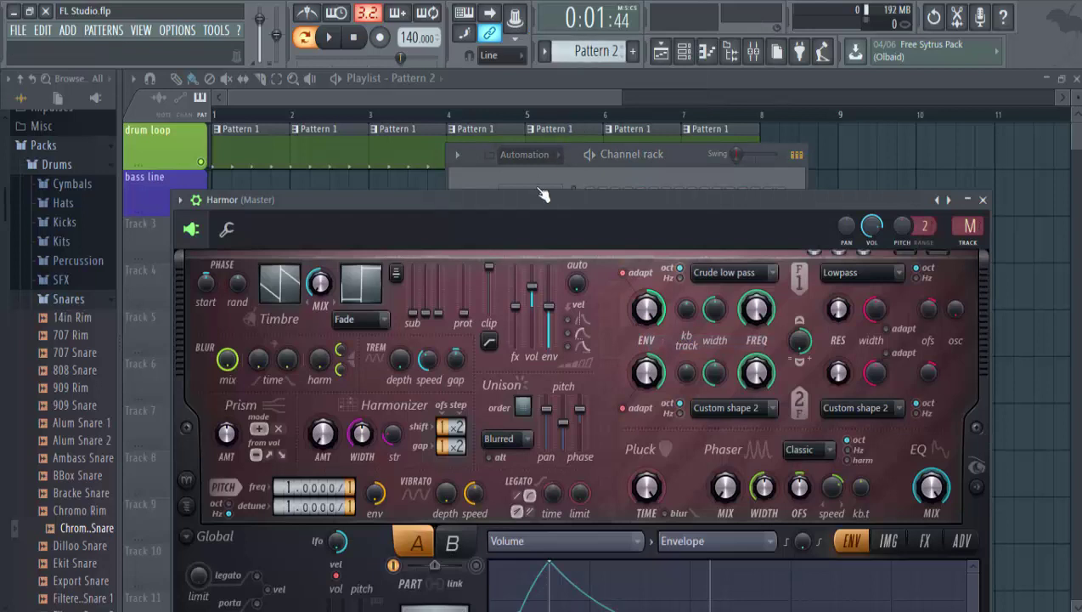
left_click_drag(533, 202, 569, 66)
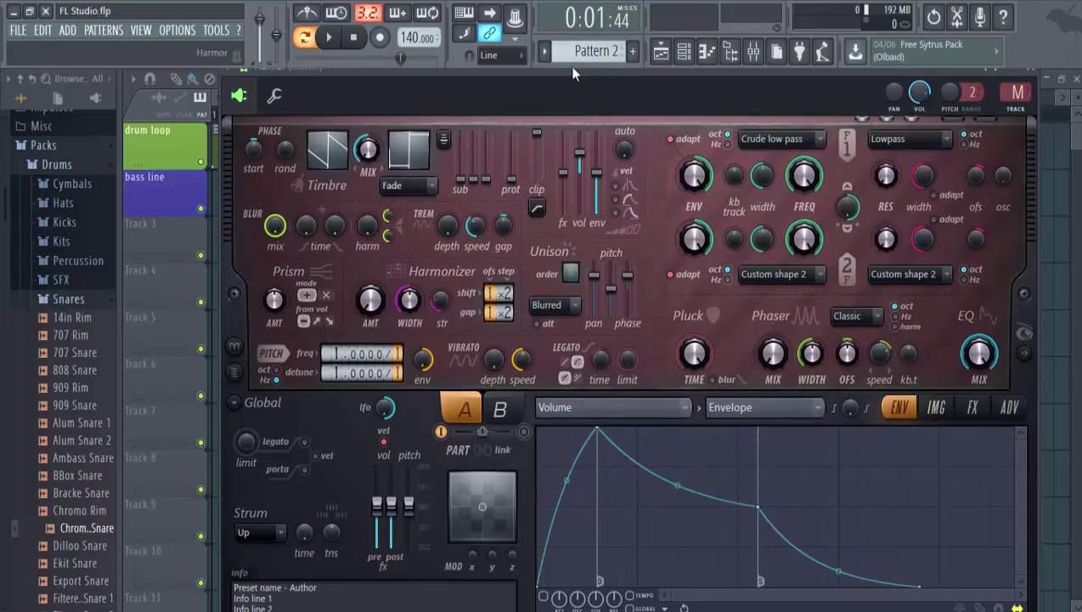
left_click_drag(349, 61, 344, 77)
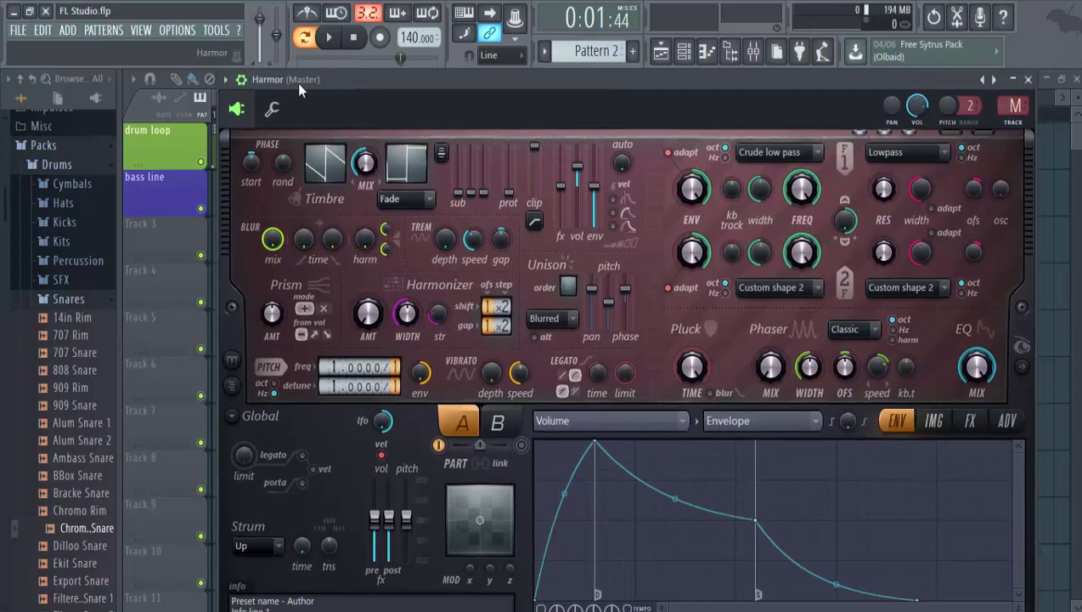
left_click(225, 79)
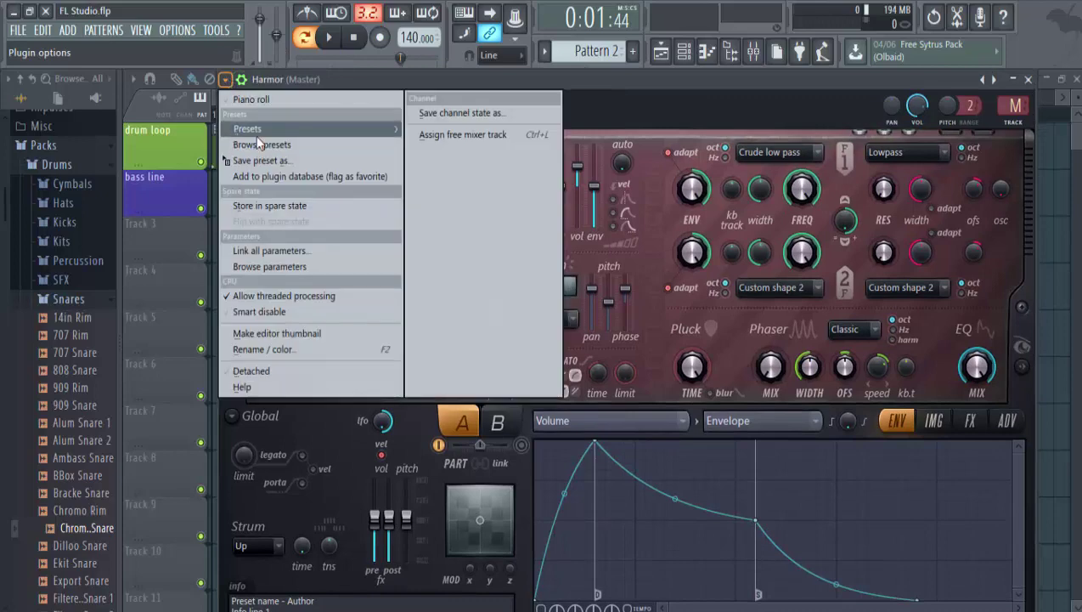
mouse_move(255, 129)
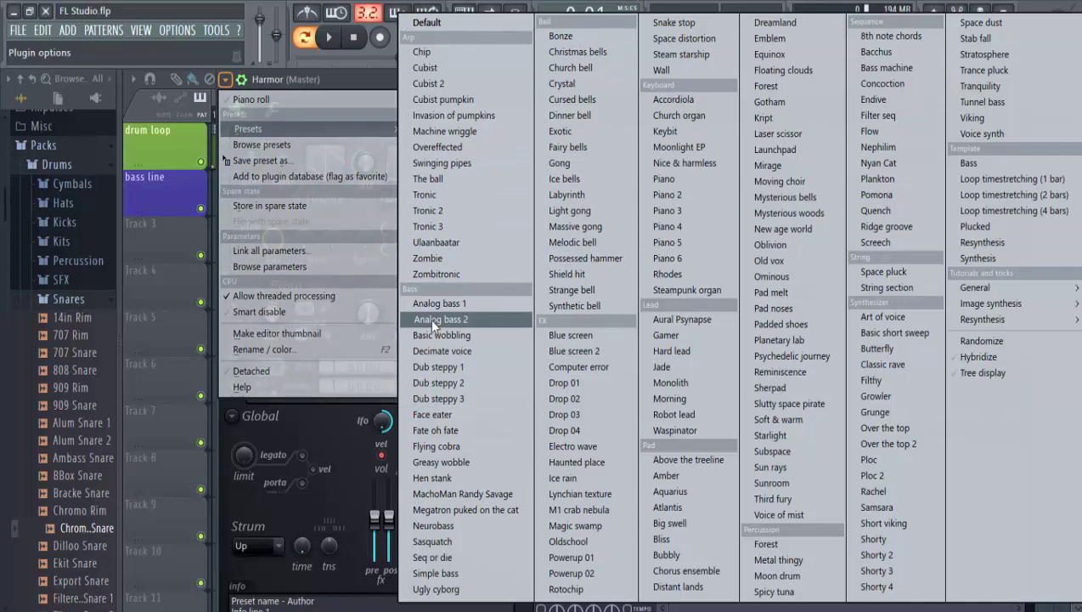
left_click(311, 83)
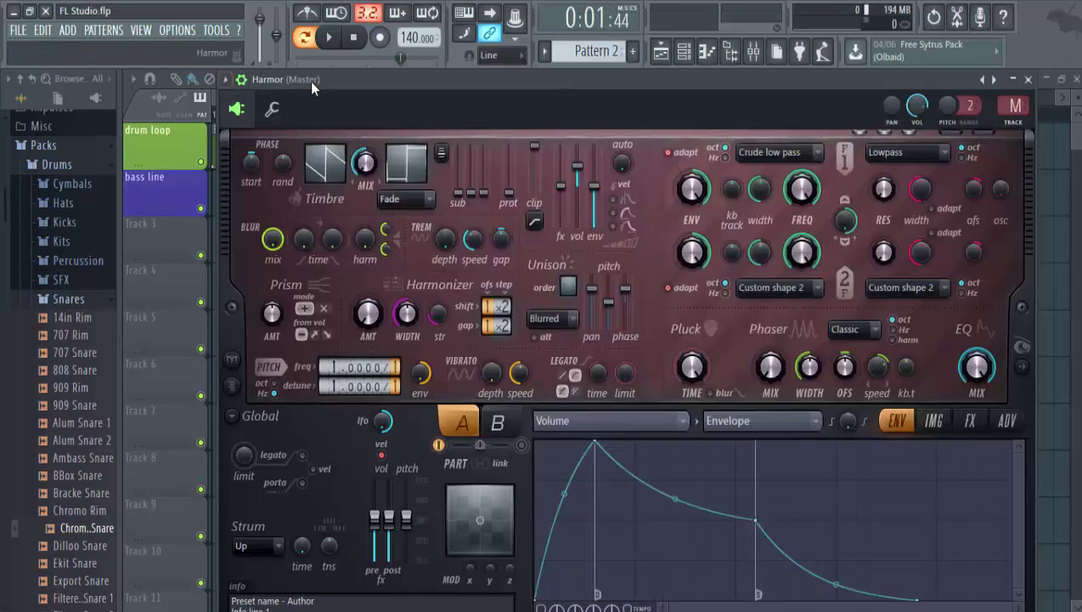
Delete the Harmor channel from the channel rack and confirm the deletion
left_click(684, 51)
right_click(533, 248)
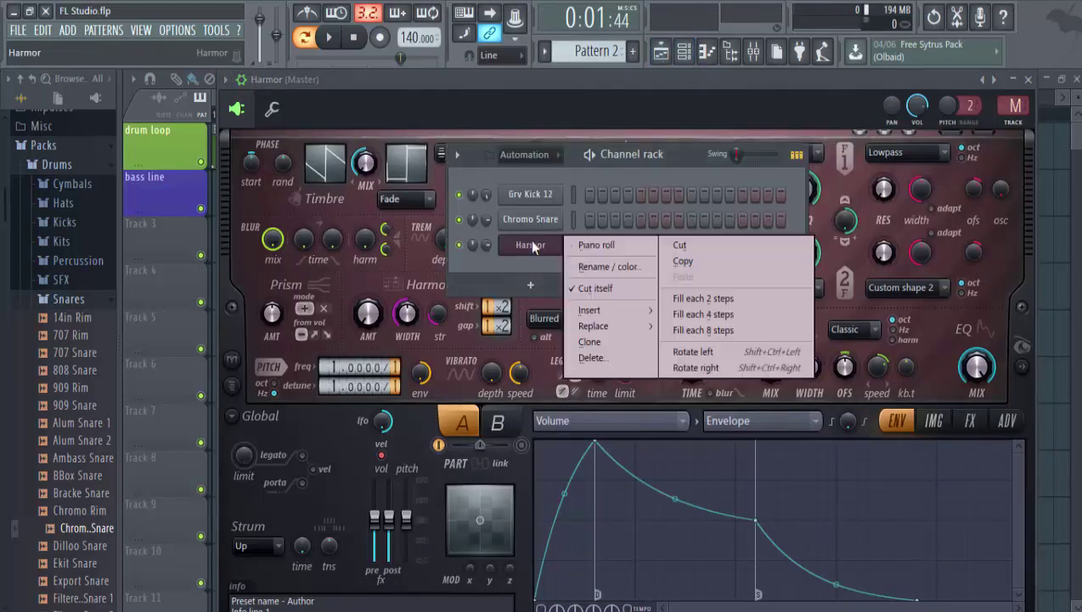
left_click(592, 358)
left_click(622, 362)
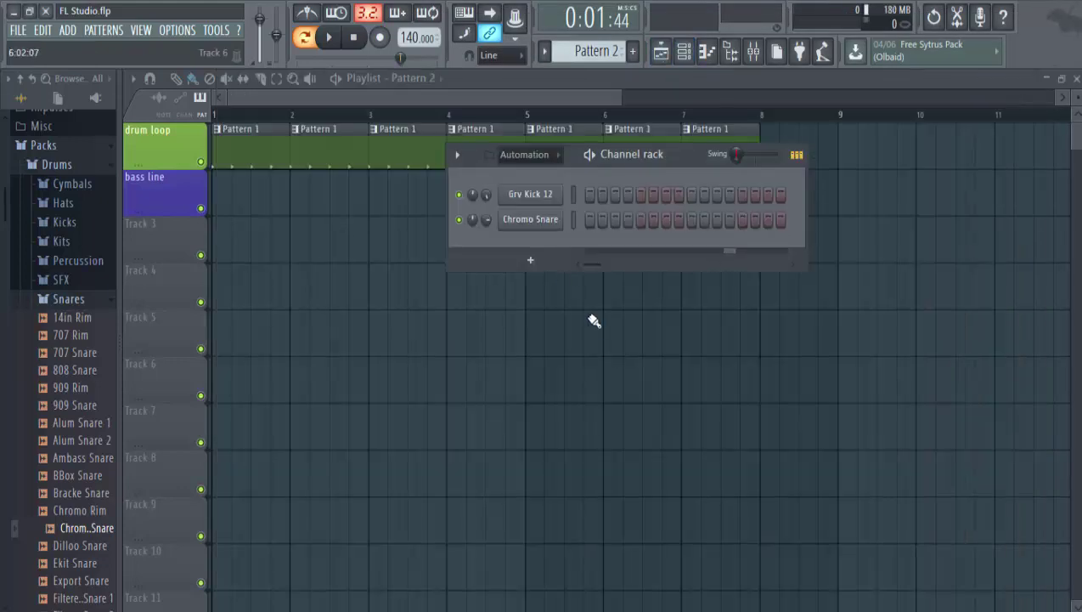
Add a Harmless synthesizer channel and load its DX Bass 2 FG preset
left_click(543, 265)
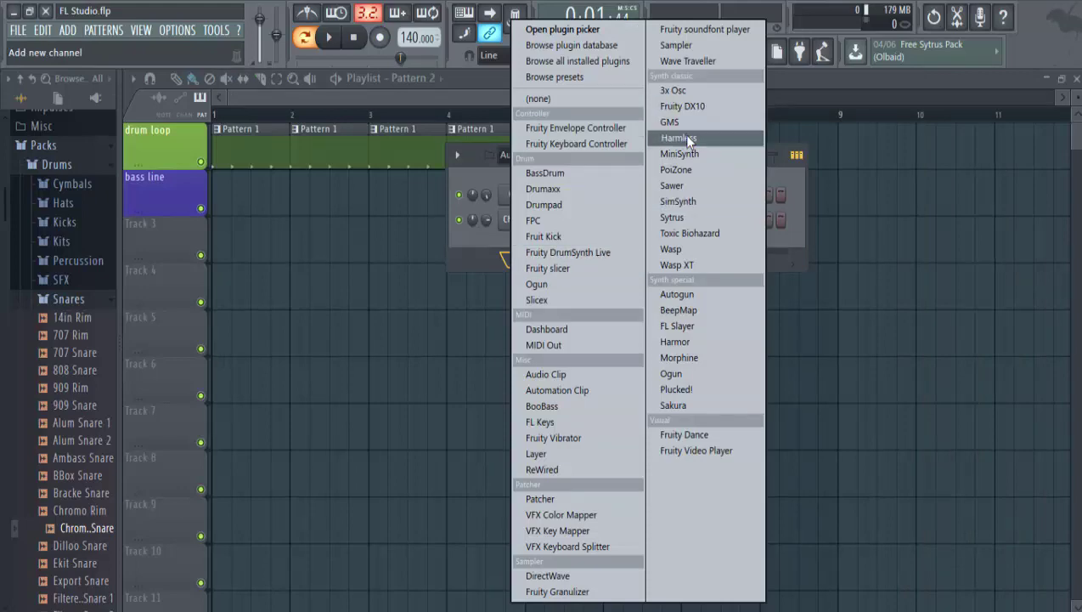
left_click(679, 138)
left_click_drag(551, 236, 586, 166)
left_click(242, 156)
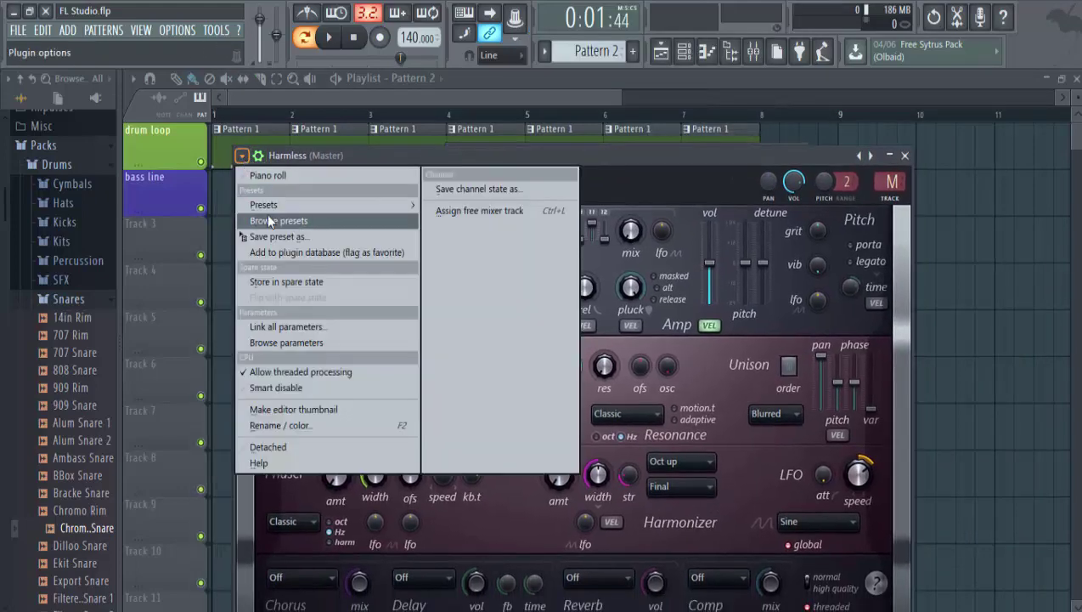
mouse_move(269, 213)
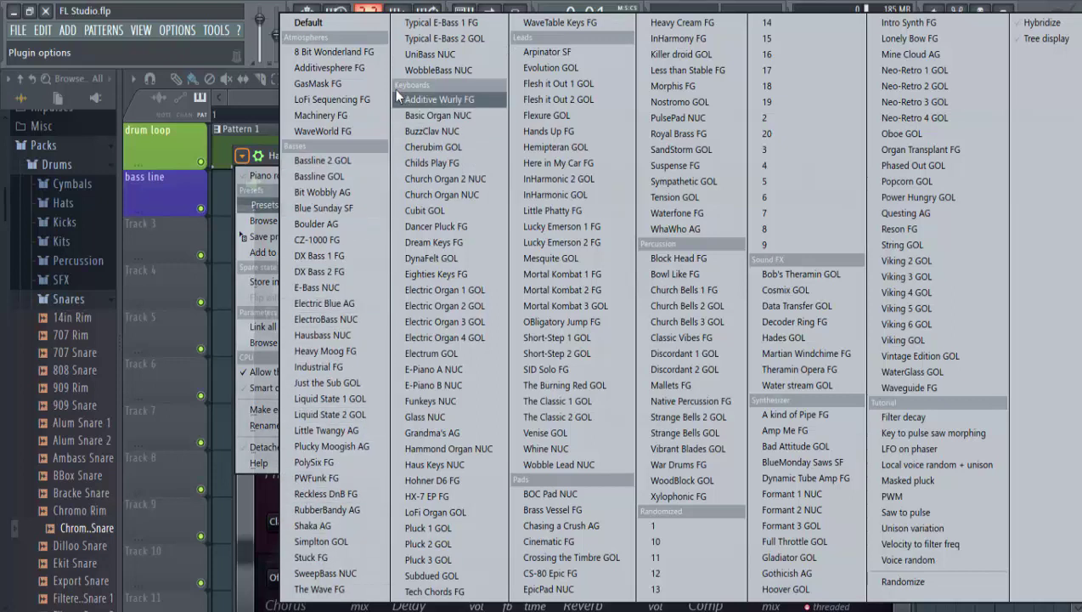
left_click(346, 270)
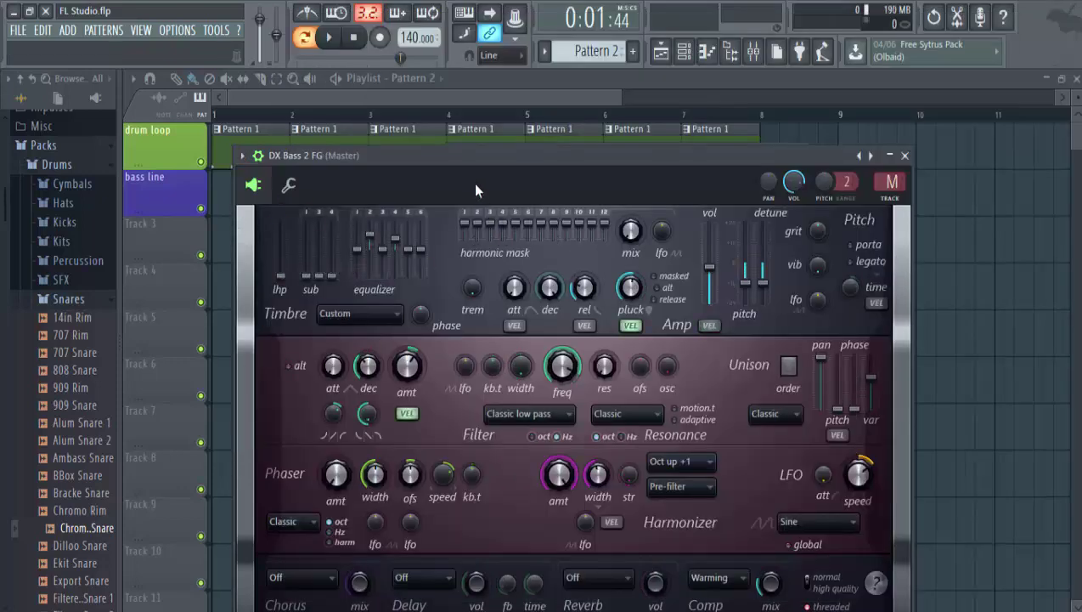
Enable playing notes from the typing keyboard and audition a few notes of the DX Bass 2 FG sound
left_click(469, 16)
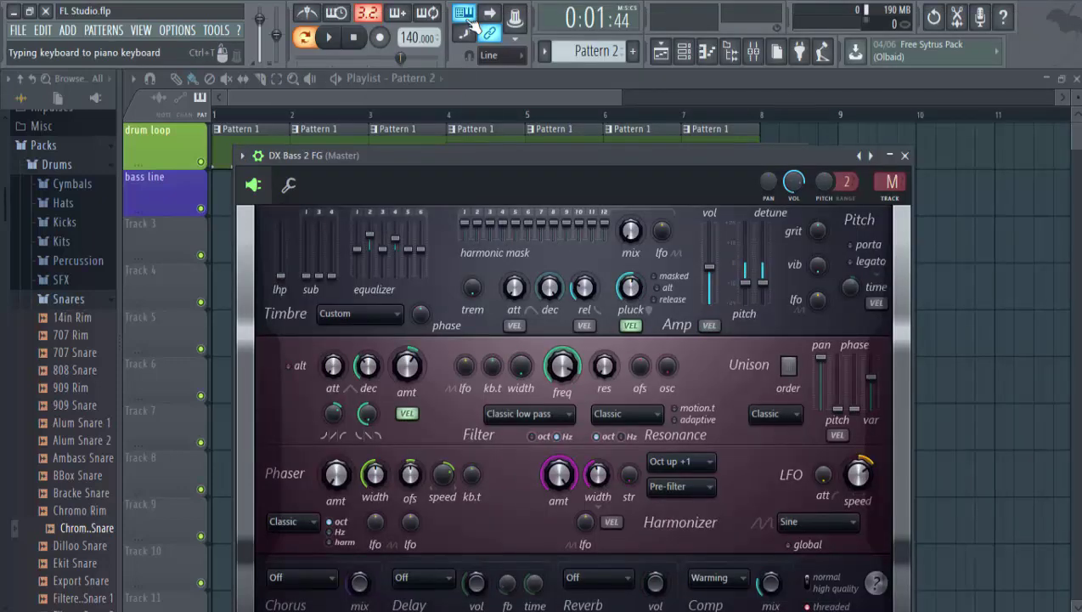
key("e")
key("w")
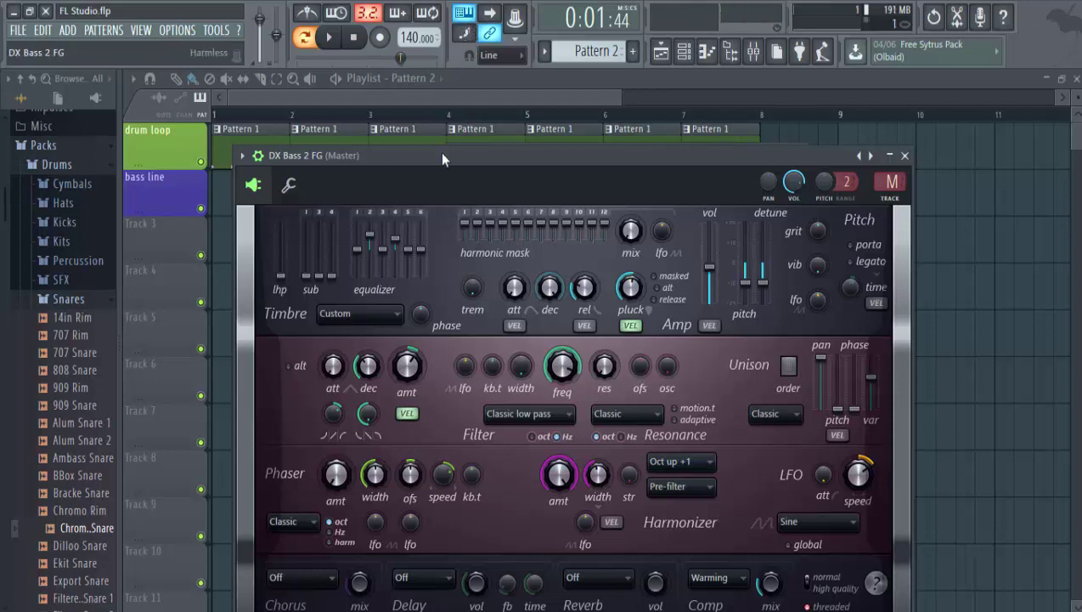
key("v")
left_click_drag(442, 155, 440, 160)
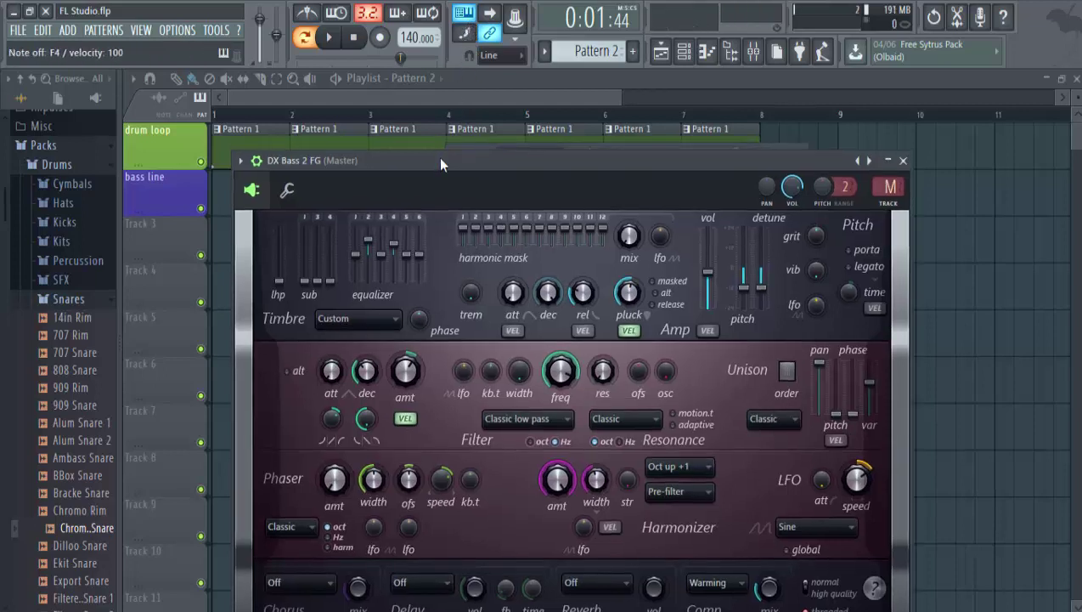
In the DX Bass 2 FG piano roll, place a one-step C5 note at step 4 of bar 1 and a two-step C5 note at step 7
left_click(242, 161)
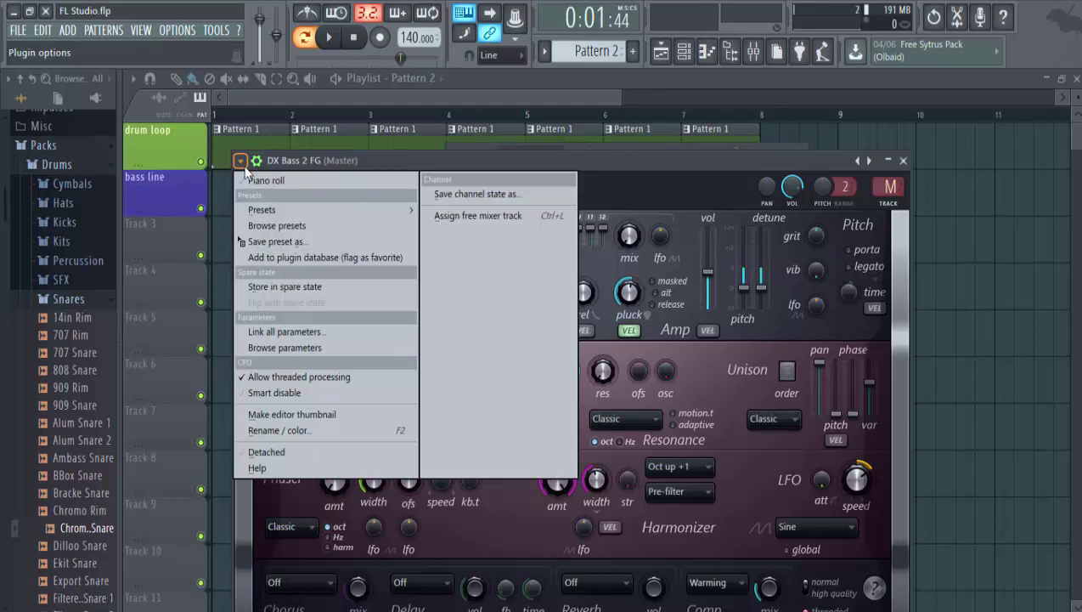
left_click(292, 187)
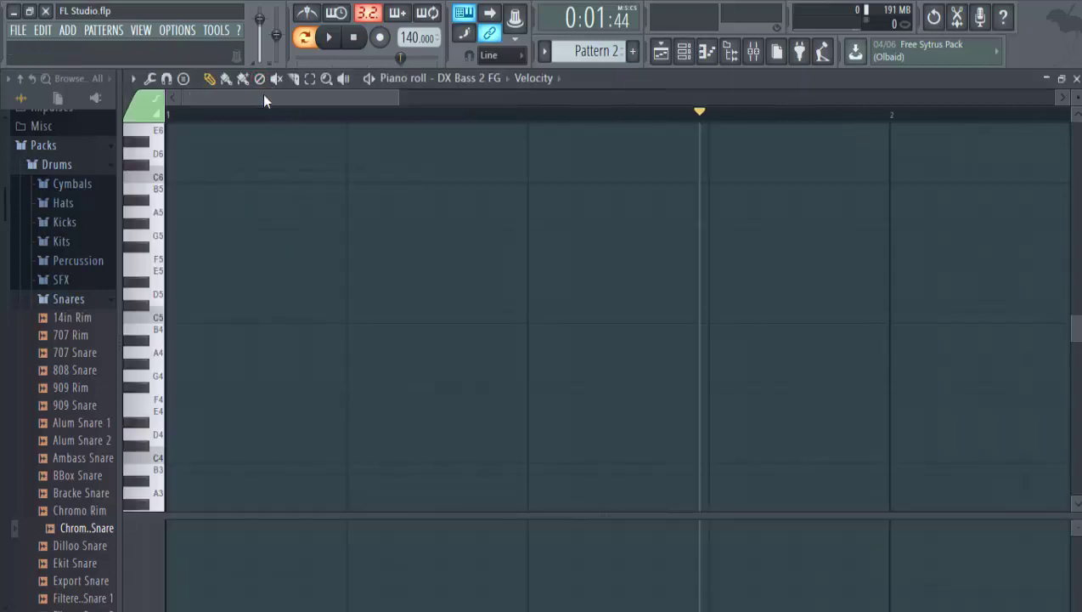
left_click(162, 321)
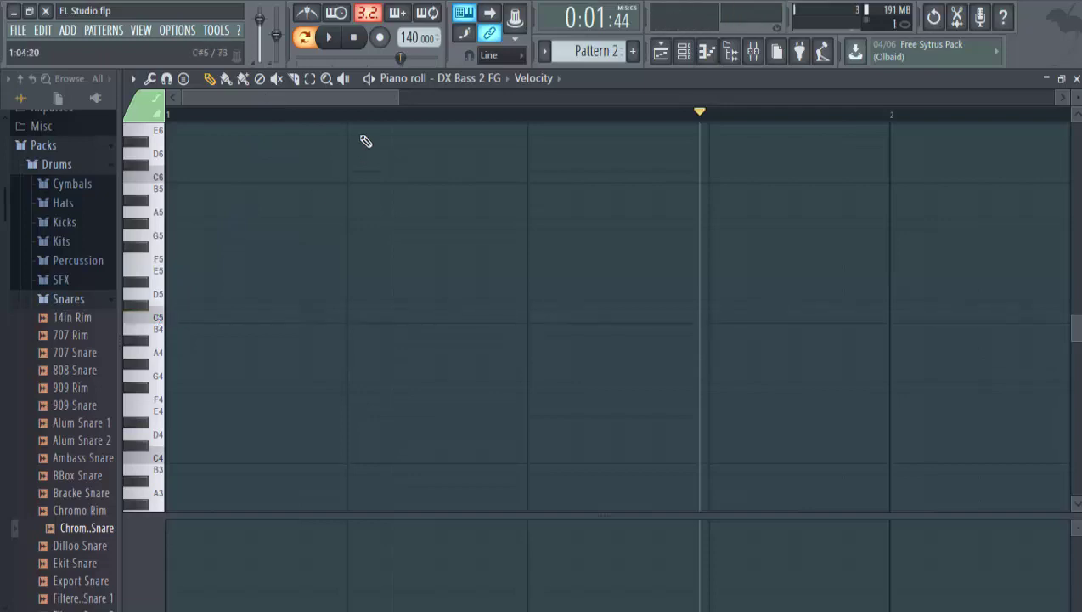
left_click_drag(332, 103, 271, 310)
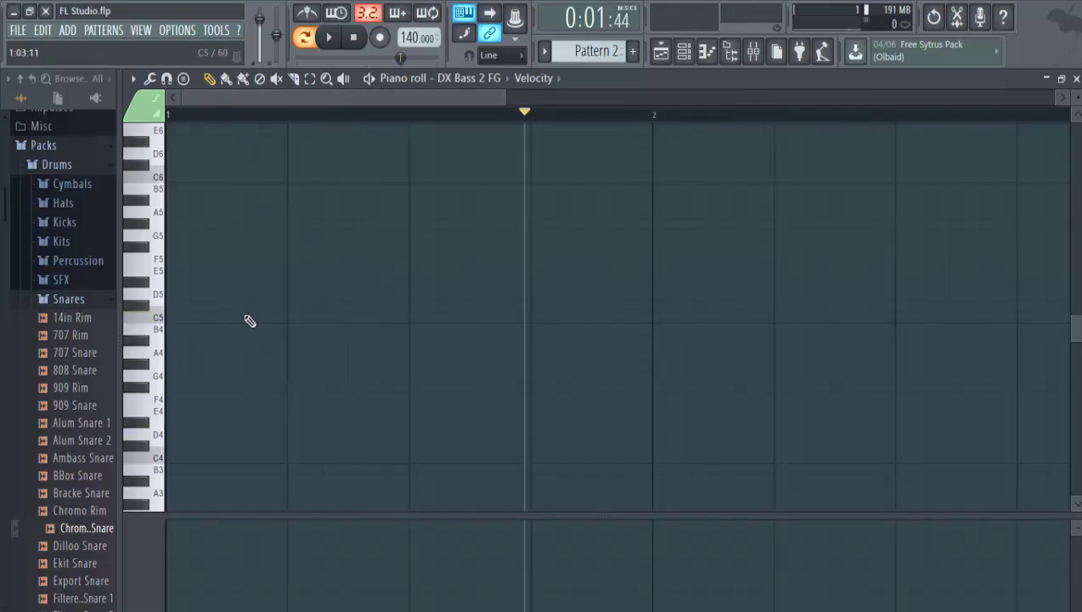
left_click(257, 320)
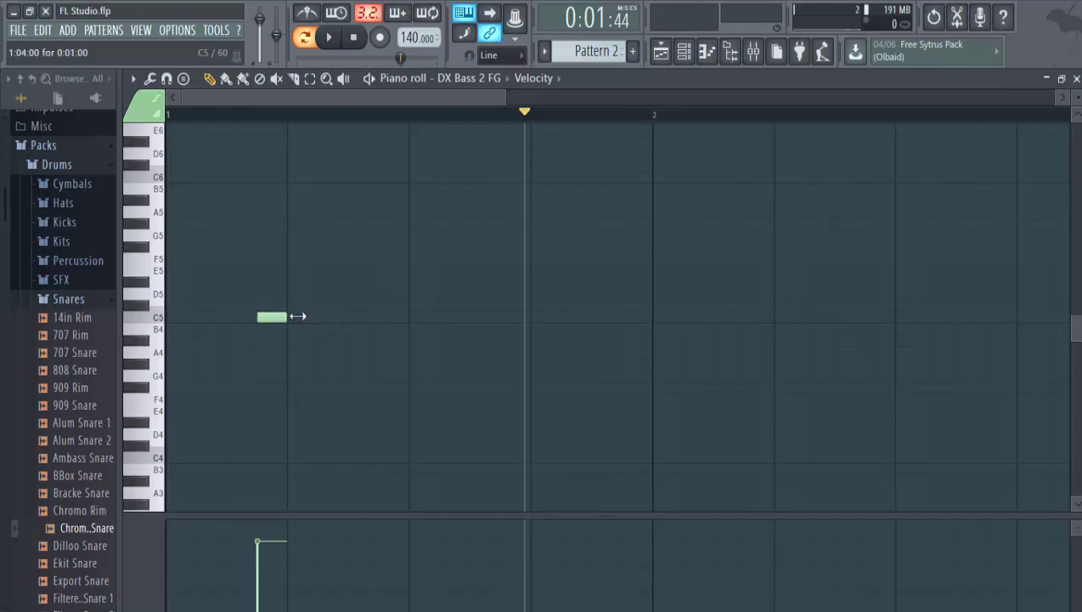
left_click_drag(320, 98, 317, 131)
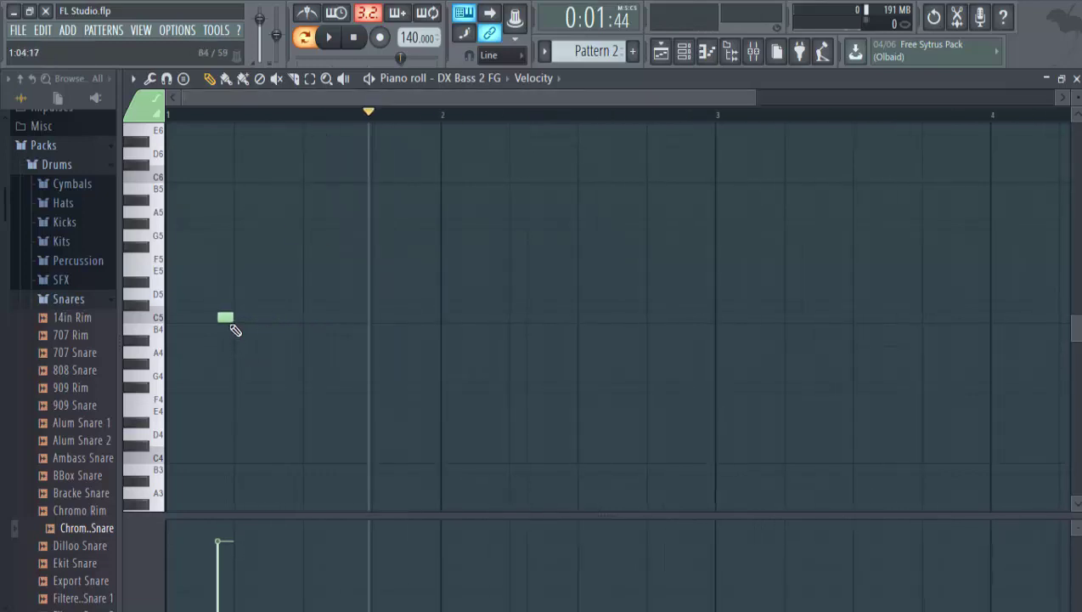
left_click(273, 320)
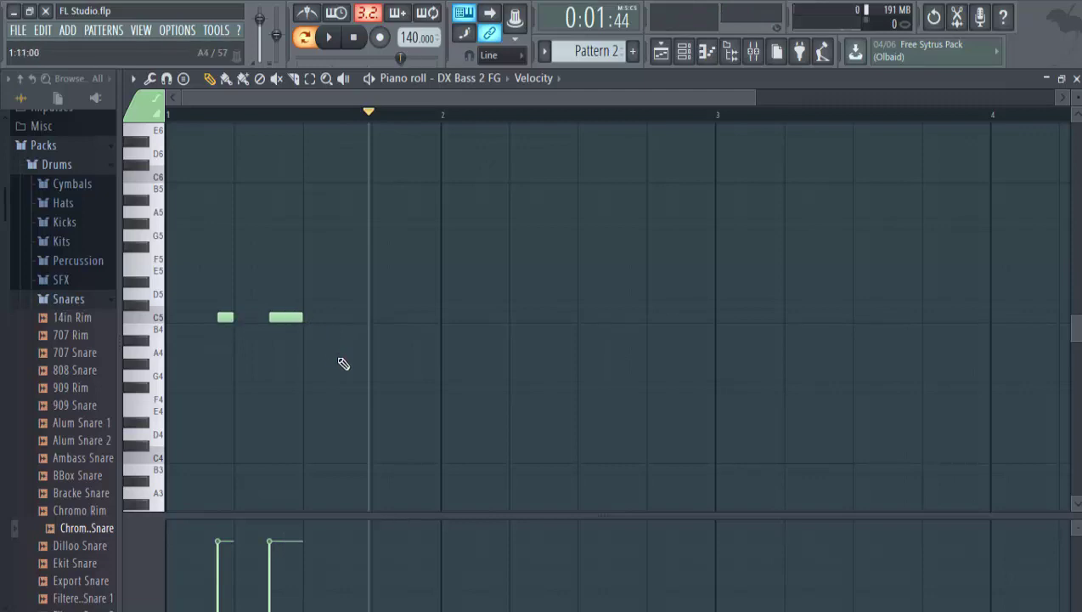
Repeat the C5 note pair through bars 1 and 2, and copy the resulting eight-note phrase to bars 3 and 4 at A#4
left_click_drag(345, 370, 362, 320)
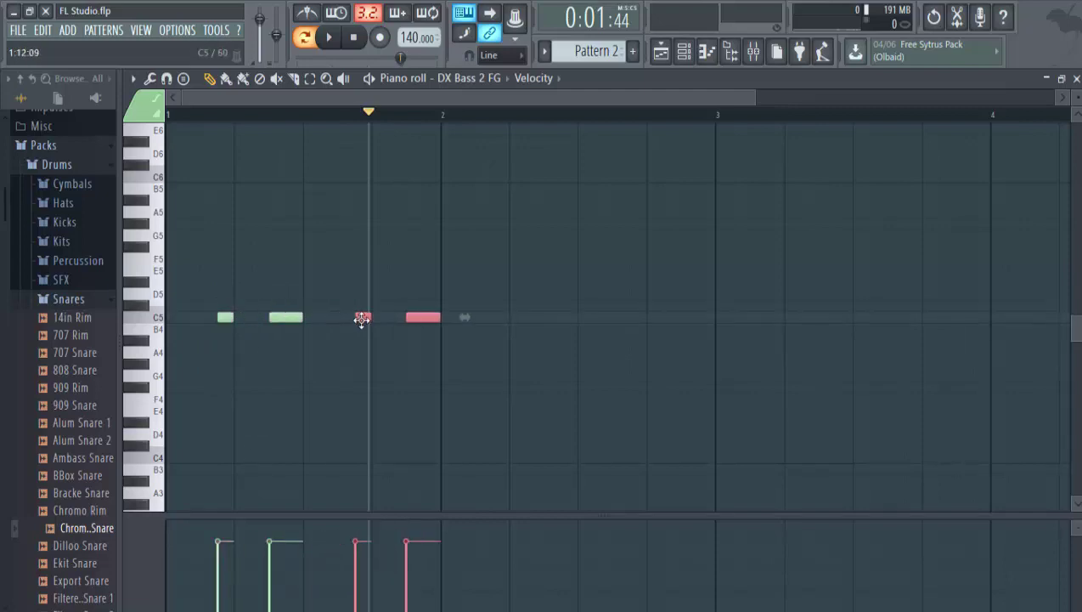
left_click_drag(565, 398, 499, 316)
key("ctrl+a")
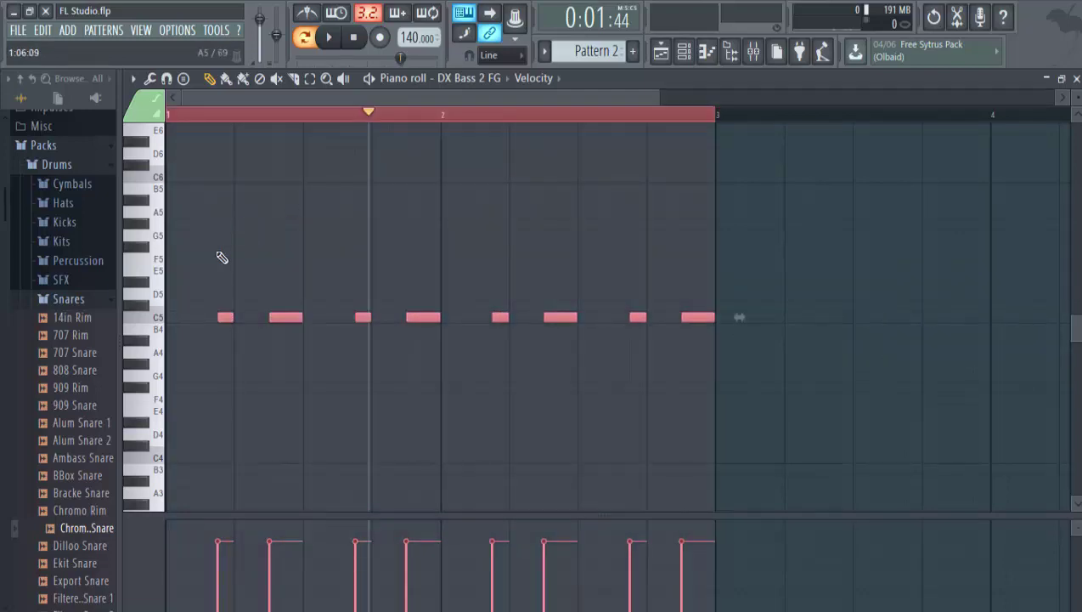
scroll(501, 99, "down", 3)
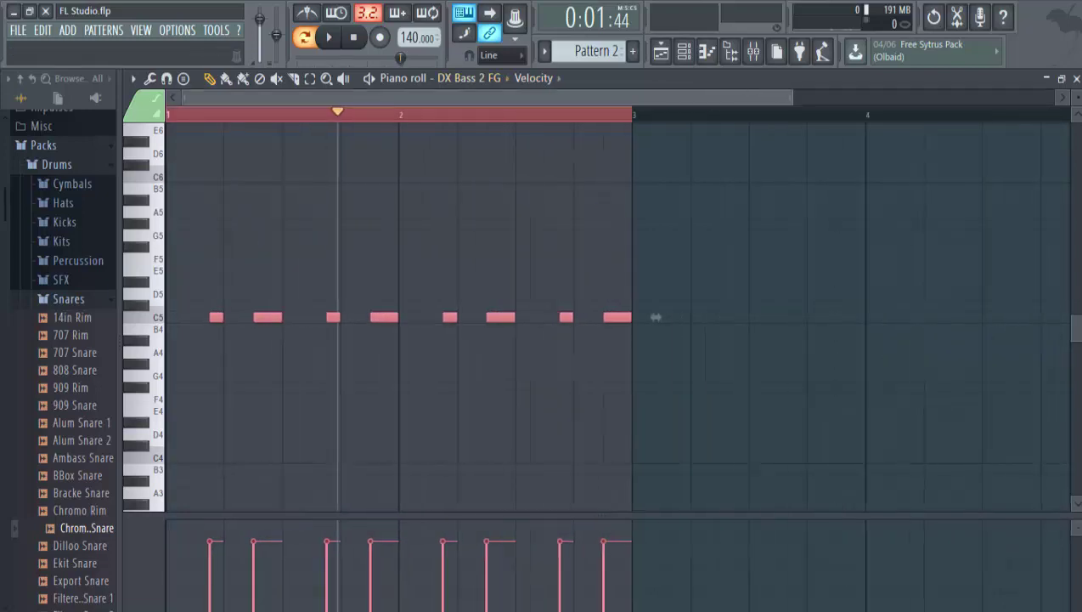
left_click_drag(211, 316, 606, 338)
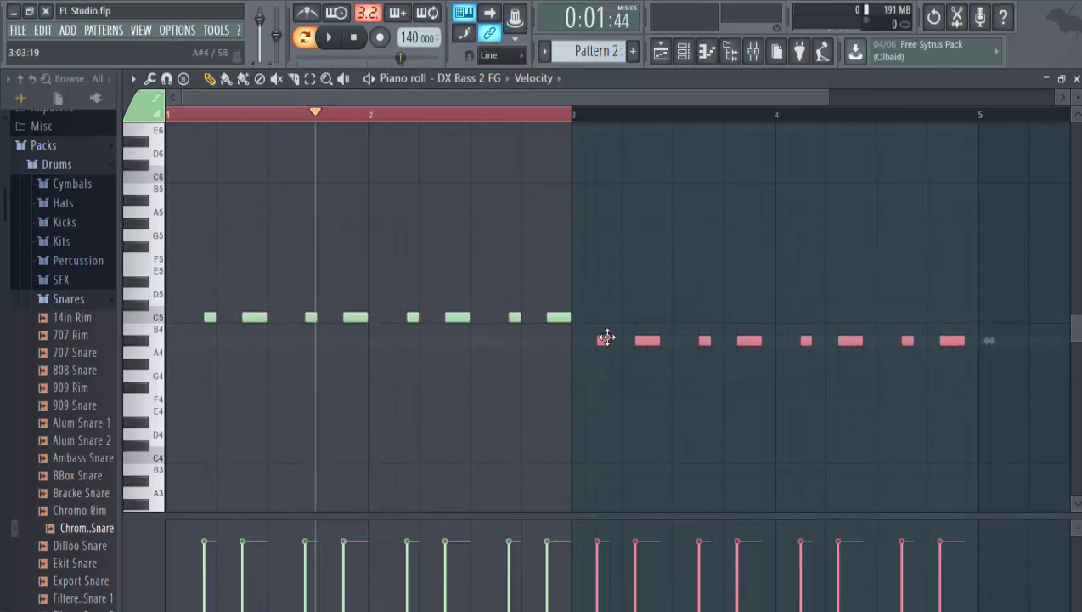
left_click(547, 114)
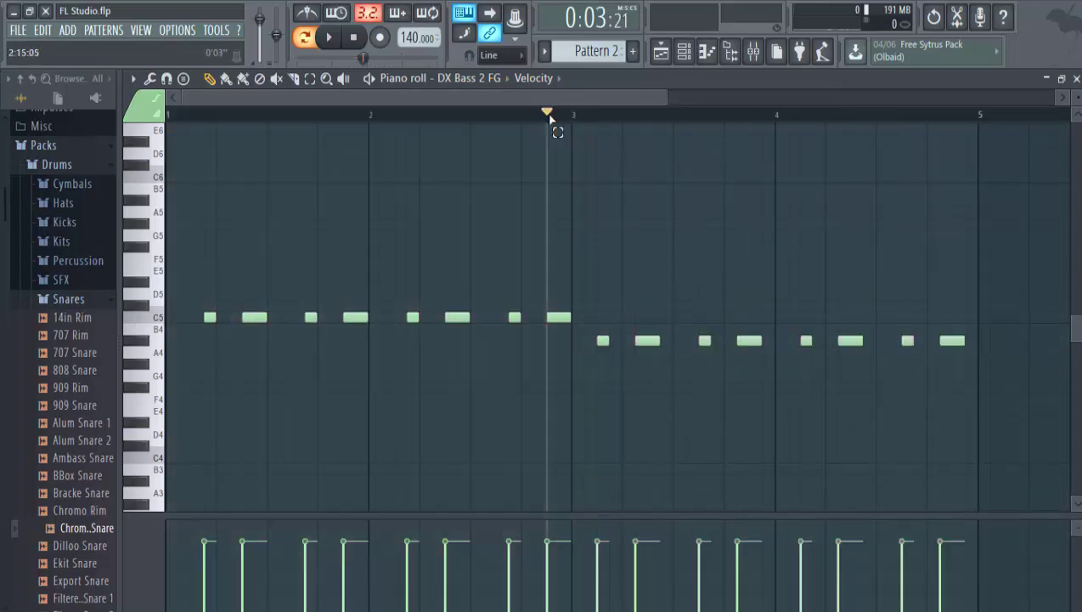
Place two Pattern 2 clips on the bass line track of the playlist, starting at bars 1 and 5
left_click(660, 51)
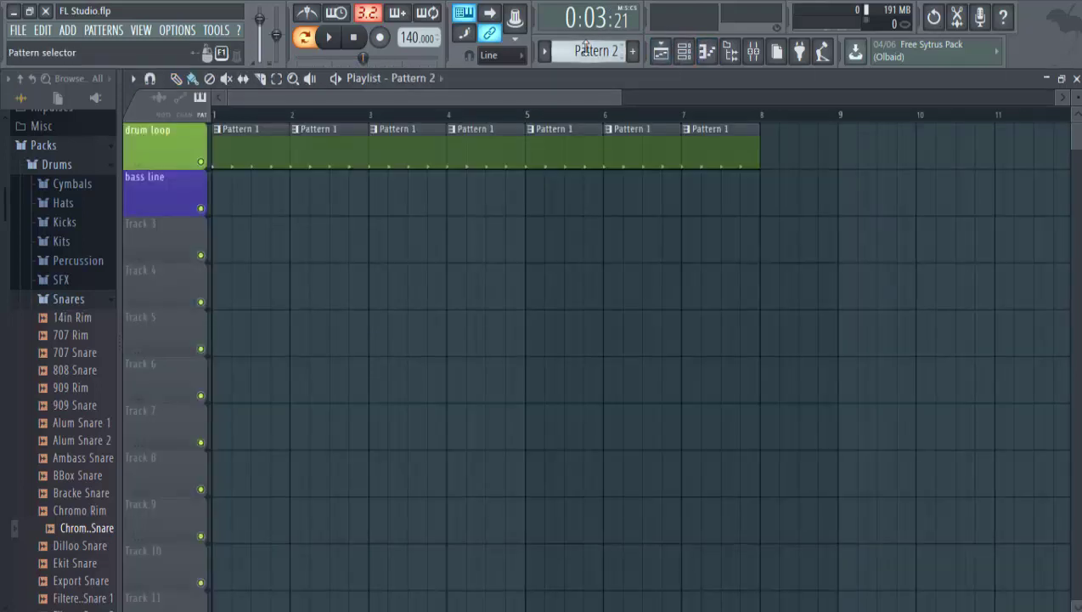
left_click(217, 198)
left_click(535, 198)
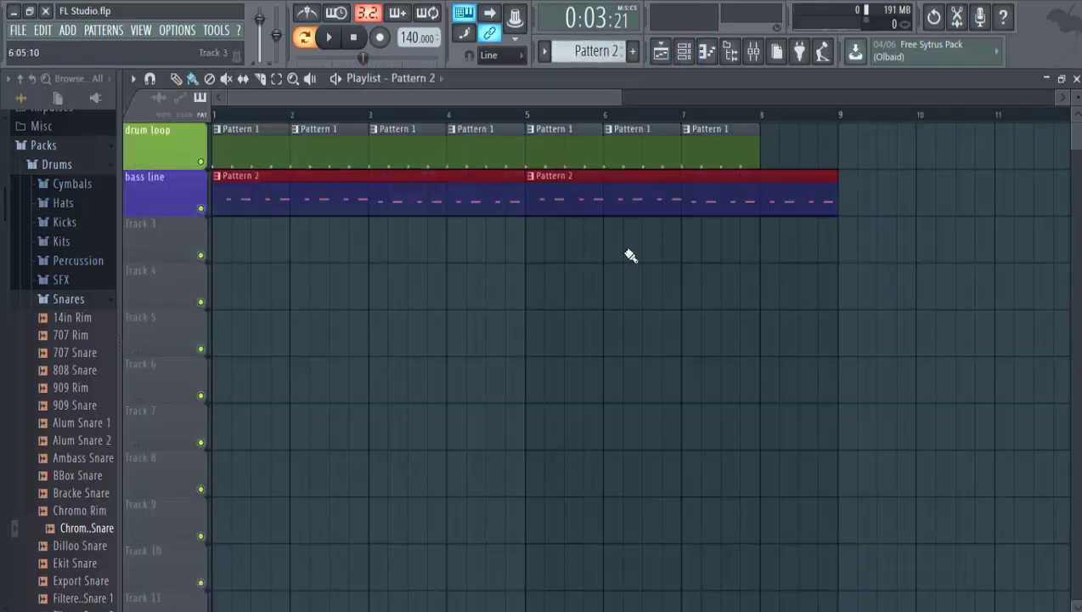
Add a Pattern 1 clip at bar 8 of the drum loop track and play back the arrangement
left_click(736, 159)
left_click(767, 146)
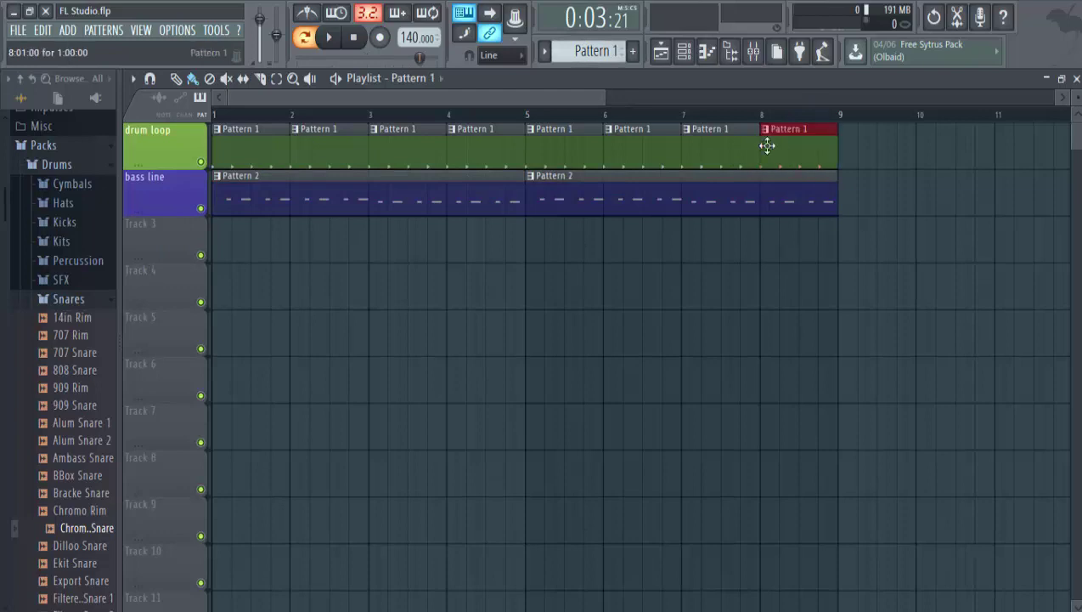
left_click(341, 198)
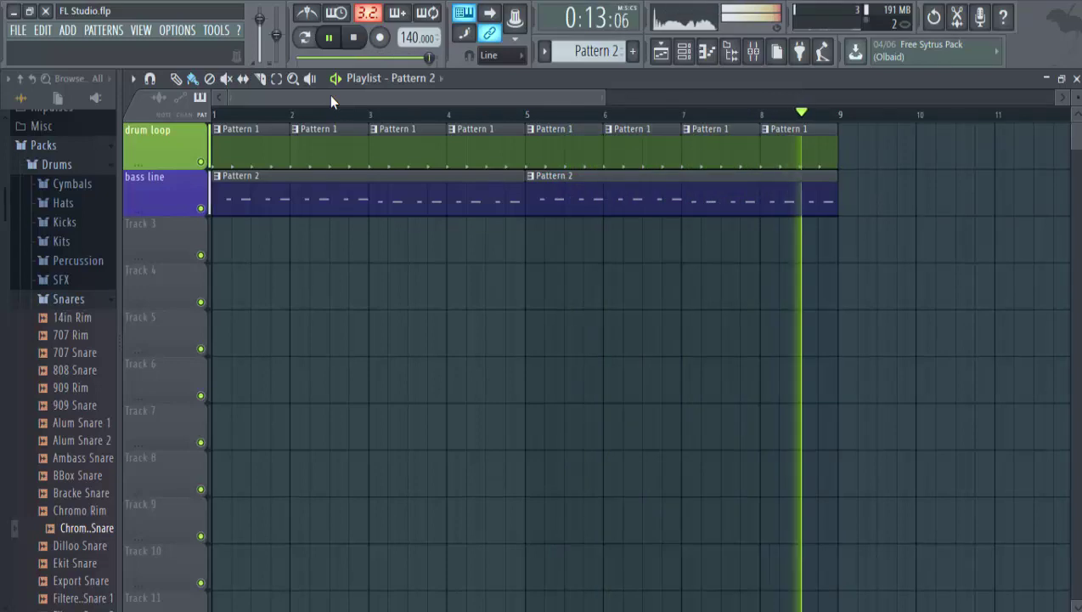
key("space")
Reopen Pattern 2 in the piano roll and shift all the A#4 notes of bars 3 and 4 one step later
double_click(421, 185)
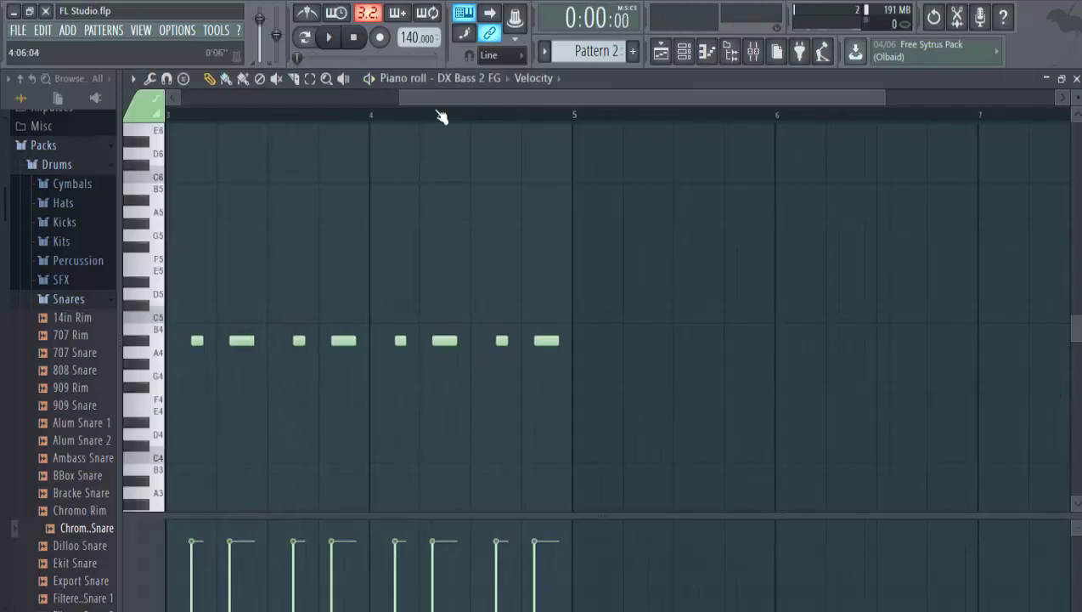
left_click_drag(852, 389, 472, 340)
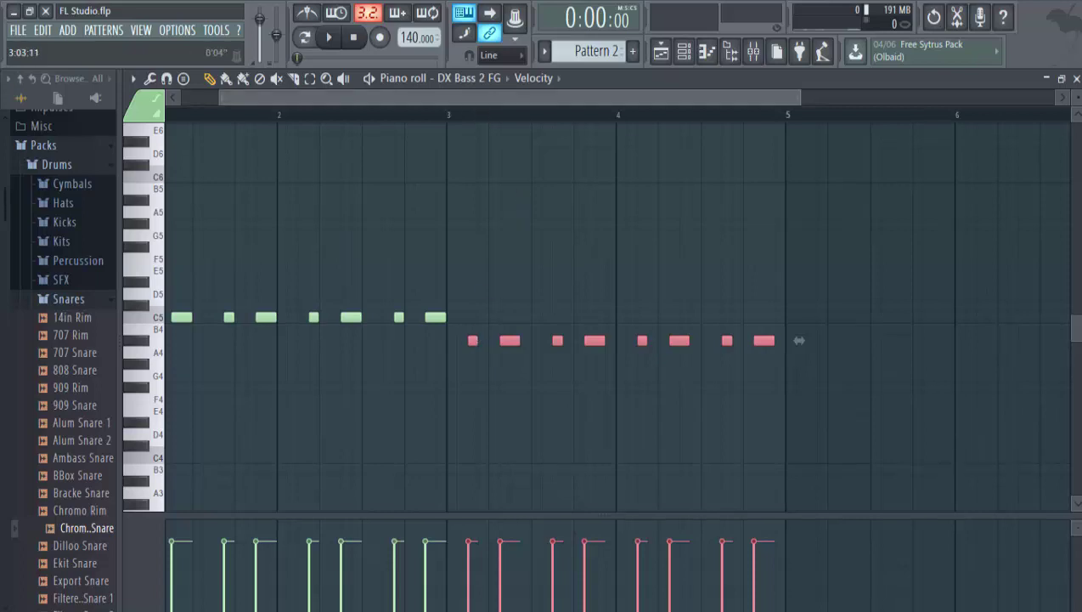
scroll(501, 94, "up", 2)
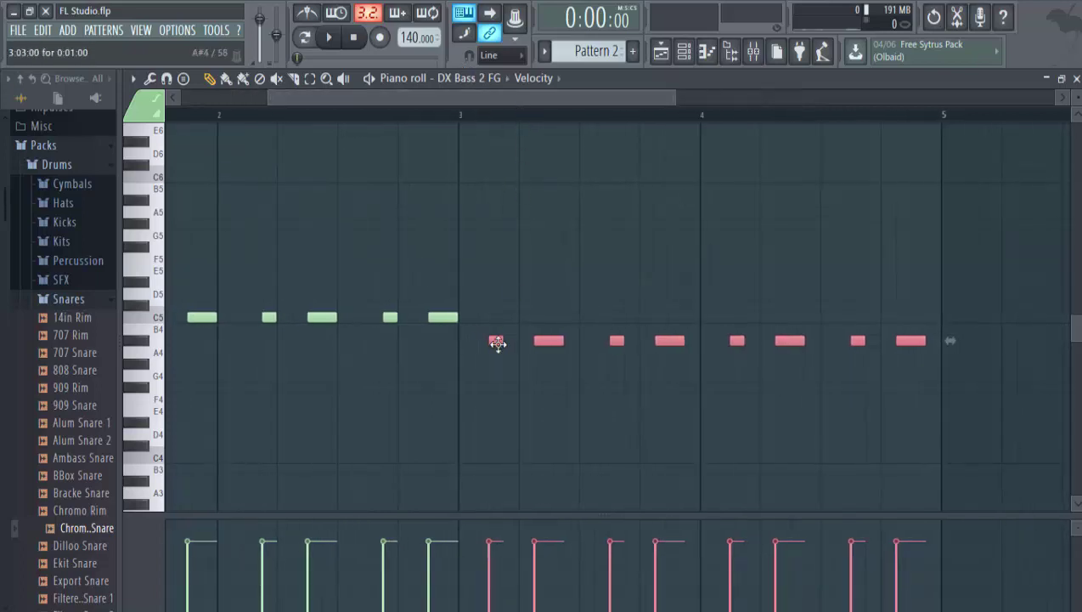
left_click_drag(506, 340, 522, 340)
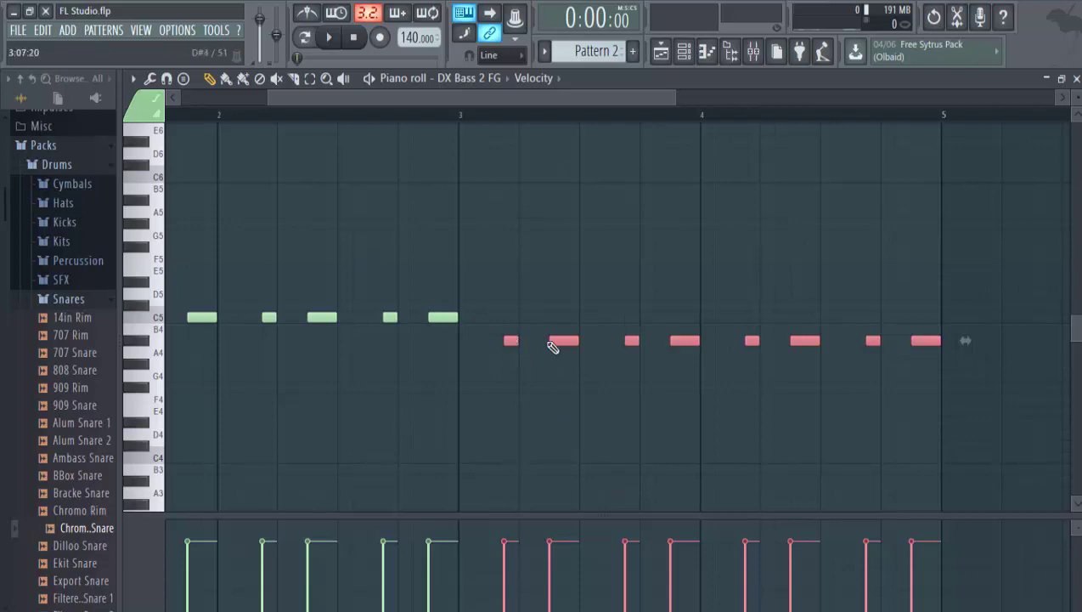
Lower the notes of bars 3 and 4 to A4 at their same timing, and play back the arrangement
left_click_drag(509, 341, 570, 362)
left_click(501, 340)
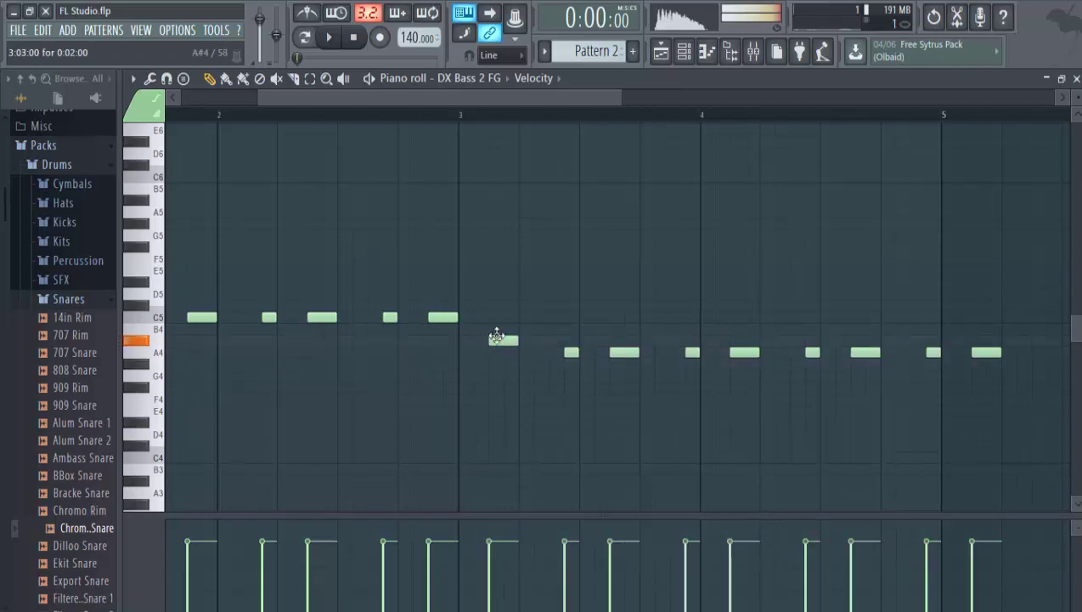
right_click(502, 341)
key("ctrl+z")
right_click(503, 340)
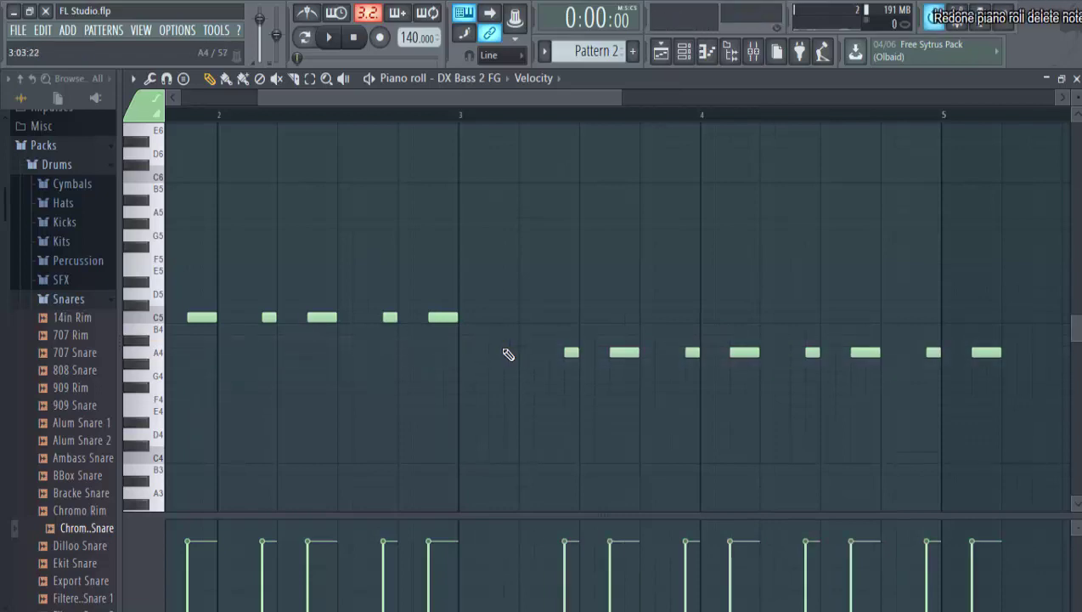
left_click_drag(1051, 415, 565, 293)
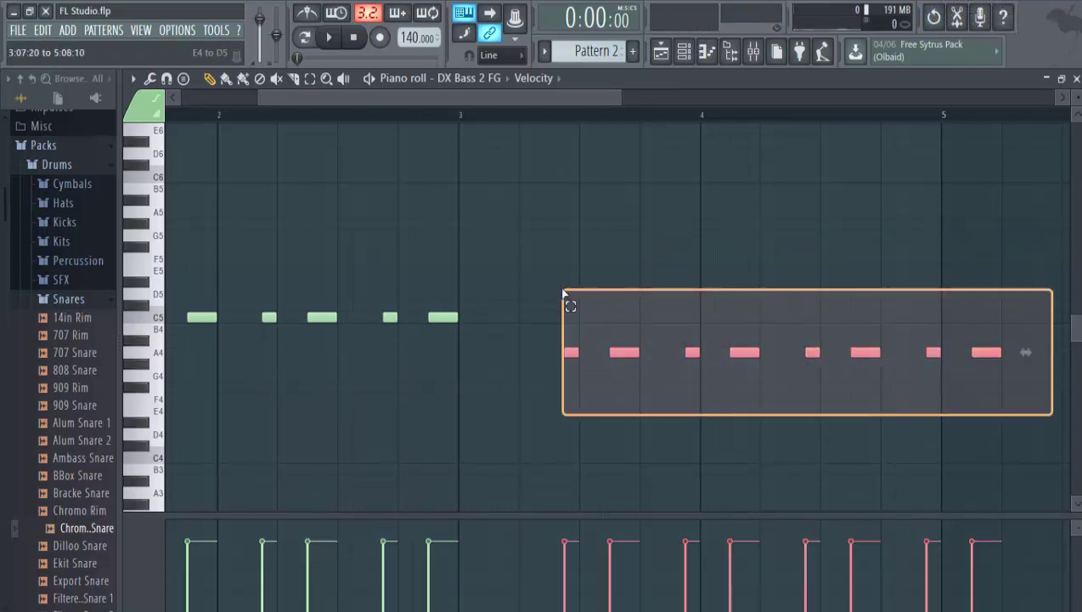
left_click_drag(570, 353, 511, 352)
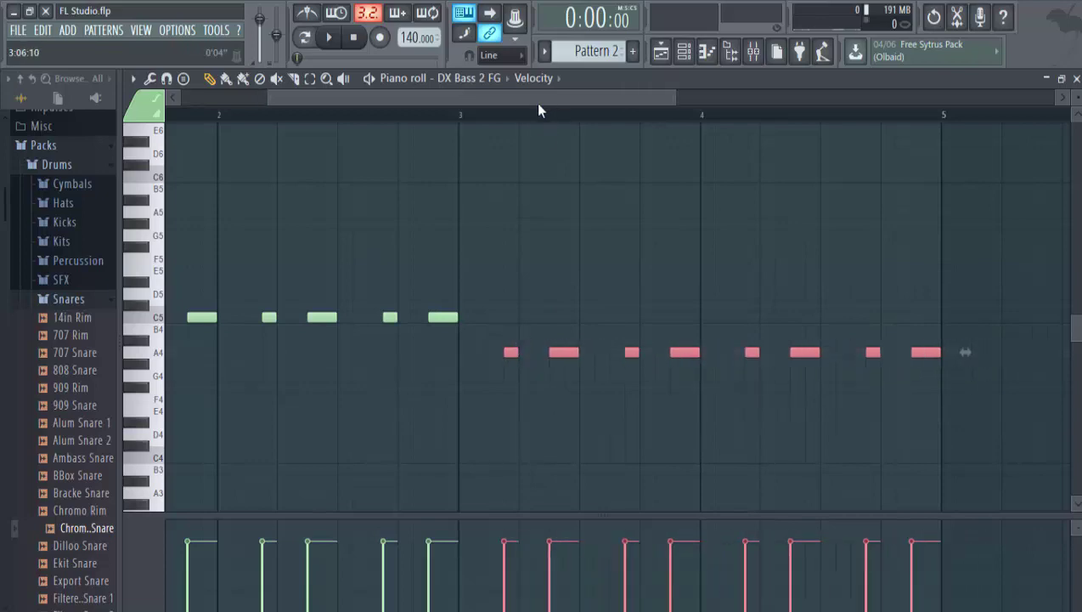
left_click(675, 48)
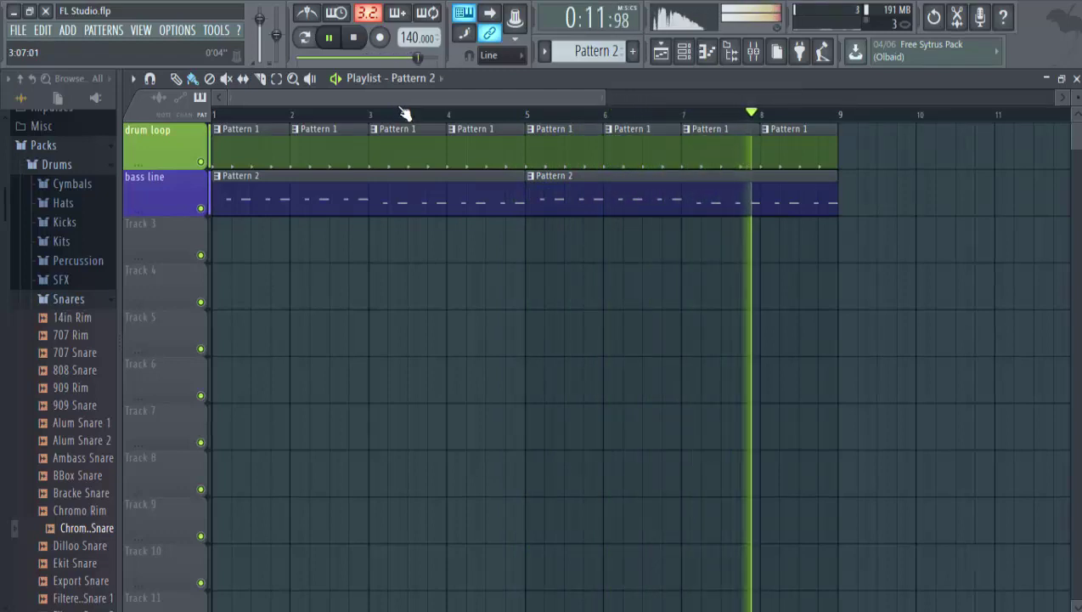
key("space")
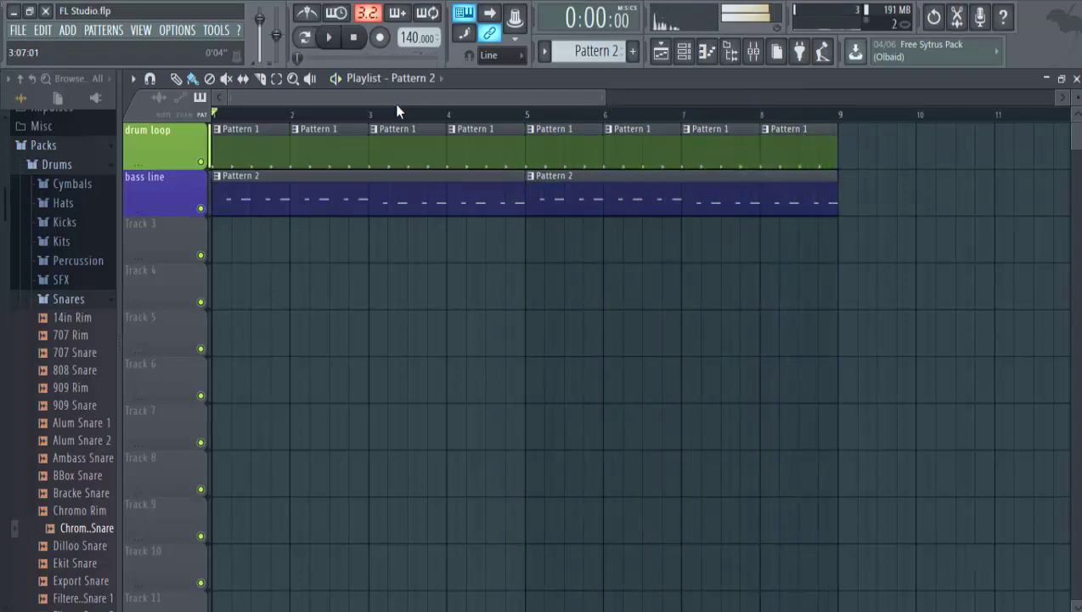
Replace the Pattern 1 clips on the drum loop track with the two Pattern 2 clips from the bass line track, and play it back
mouse_move(212, 143)
left_mouse_down()
mouse_move(672, 161)
mouse_move(849, 146)
left_mouse_up()
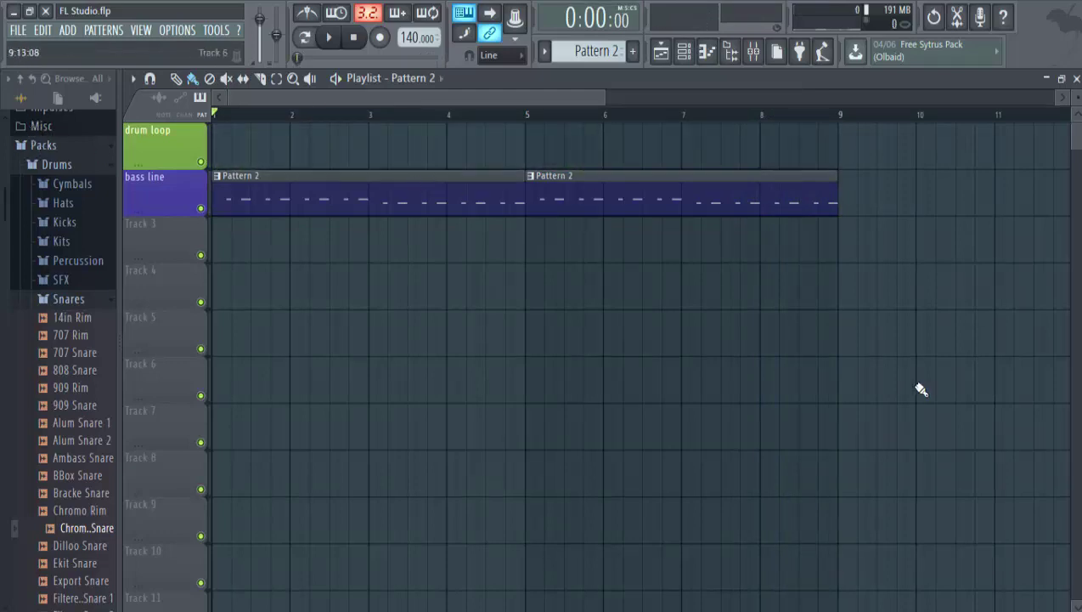
left_click_drag(921, 389, 289, 146)
left_click(294, 273)
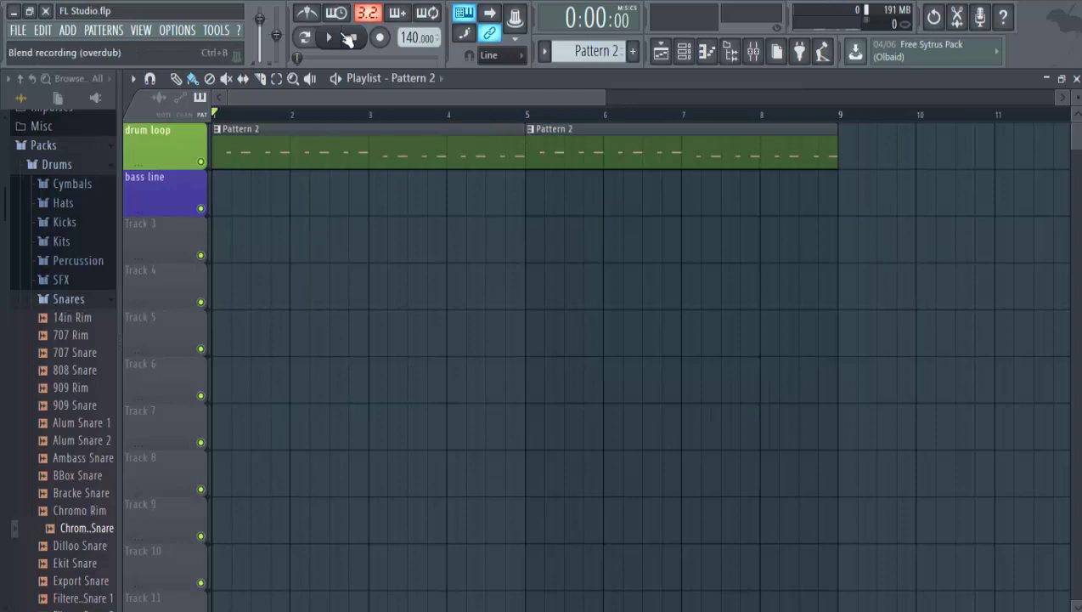
left_click(333, 49)
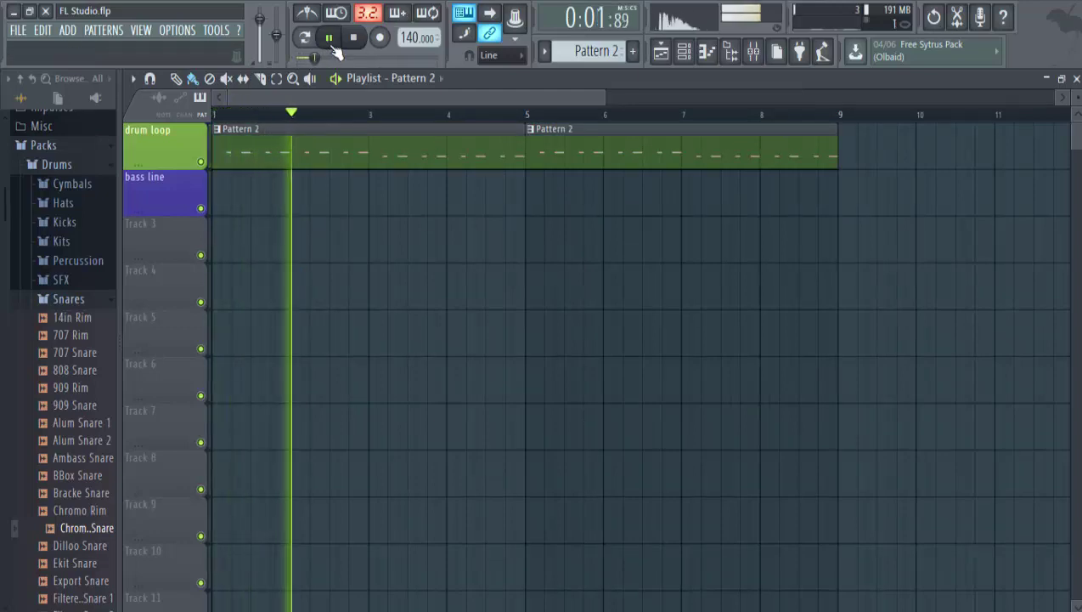
key("space")
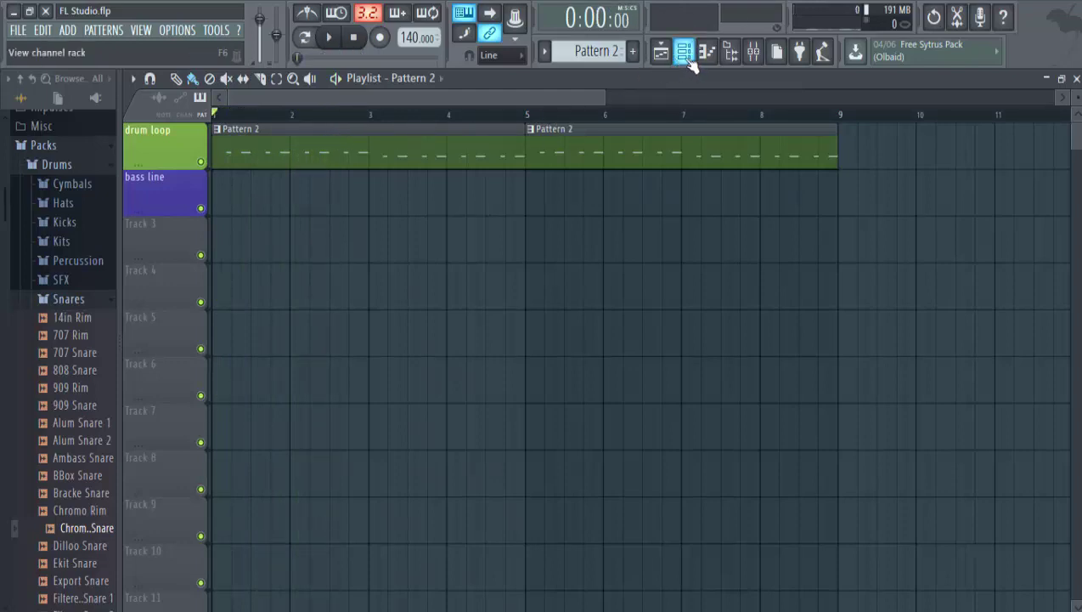
Paint nine consecutive Pattern 1 clips, place them on the bass line track from bar 1, and play back the arrangement
scroll(594, 51, "up", 1)
left_click_drag(237, 229, 903, 296)
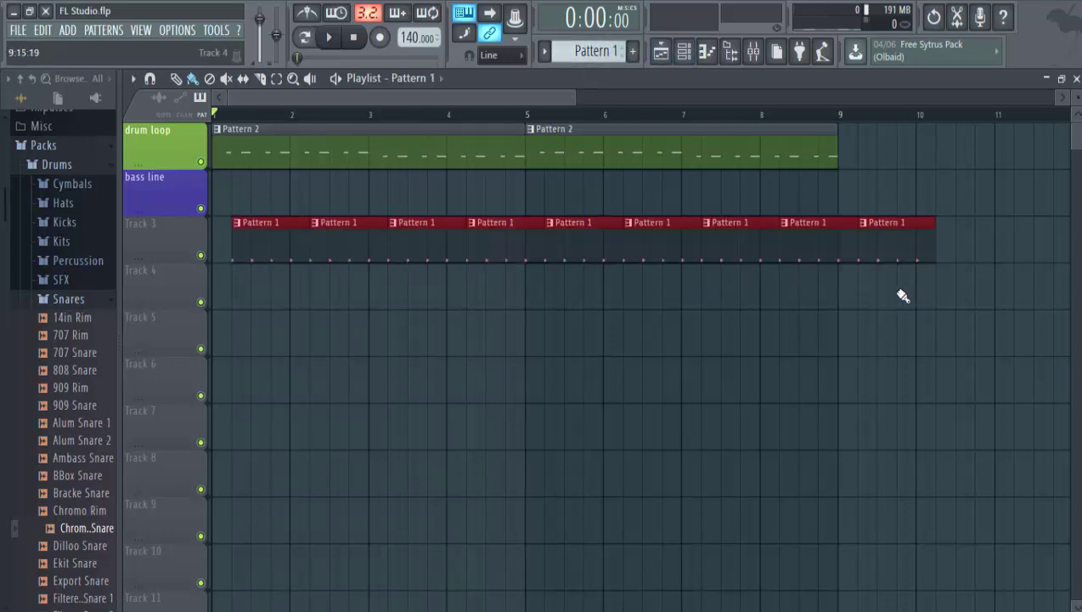
left_click_drag(555, 246, 533, 198)
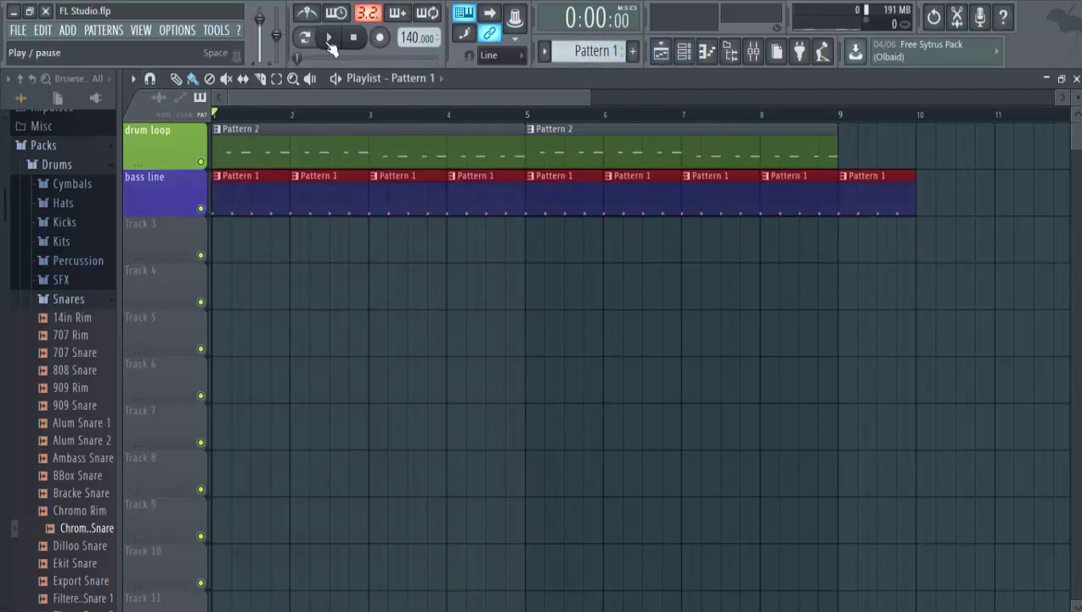
left_click(332, 38)
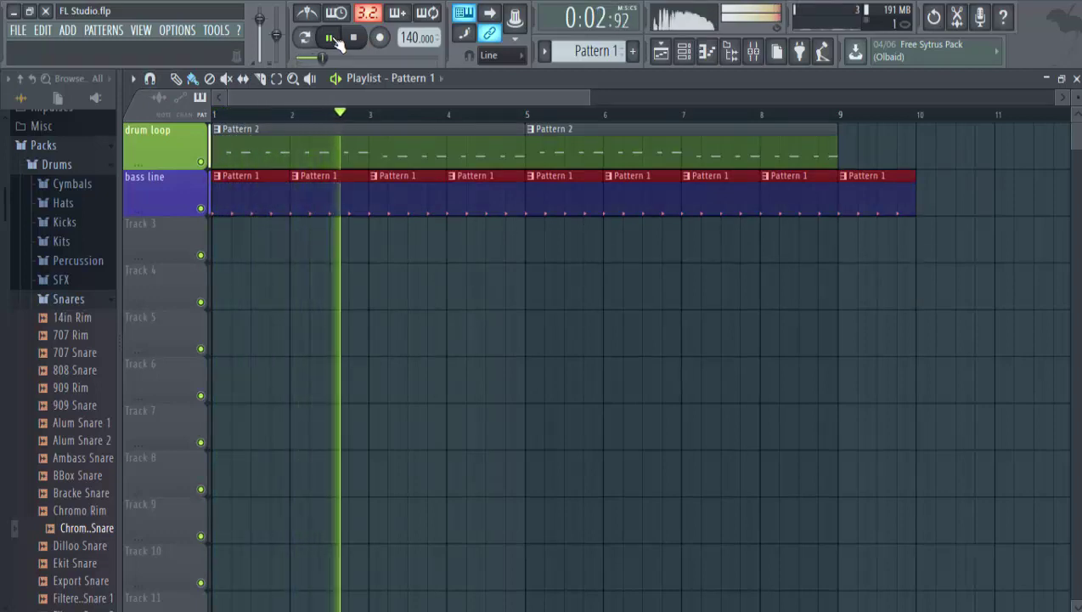
left_click(332, 39)
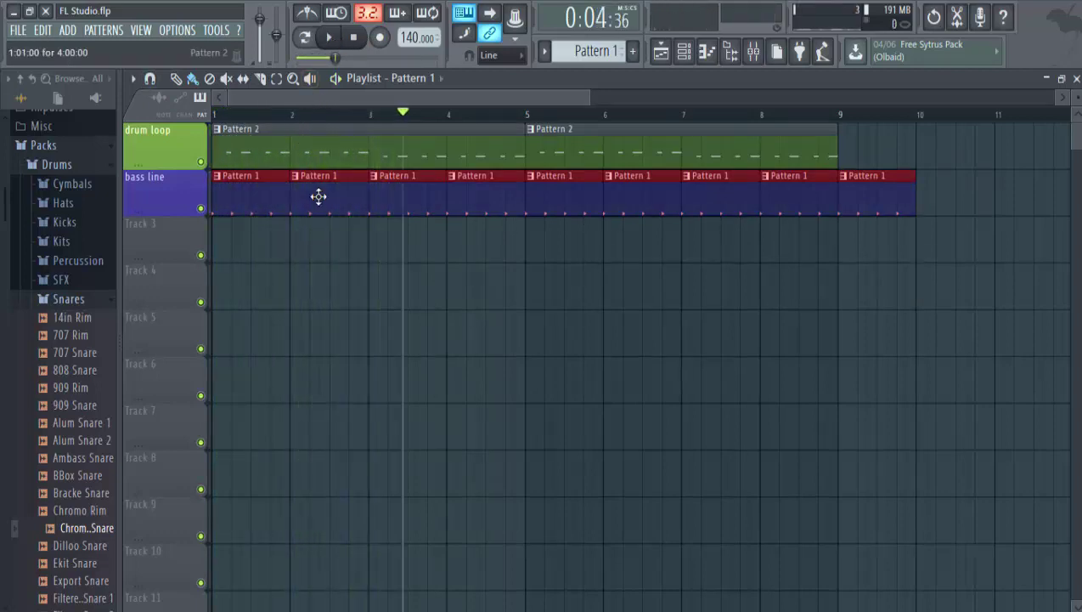
Add the 707 CH hat sample as a channel in Pattern 1 with hits on steps 3, 7, 11 and 15
left_click(686, 52)
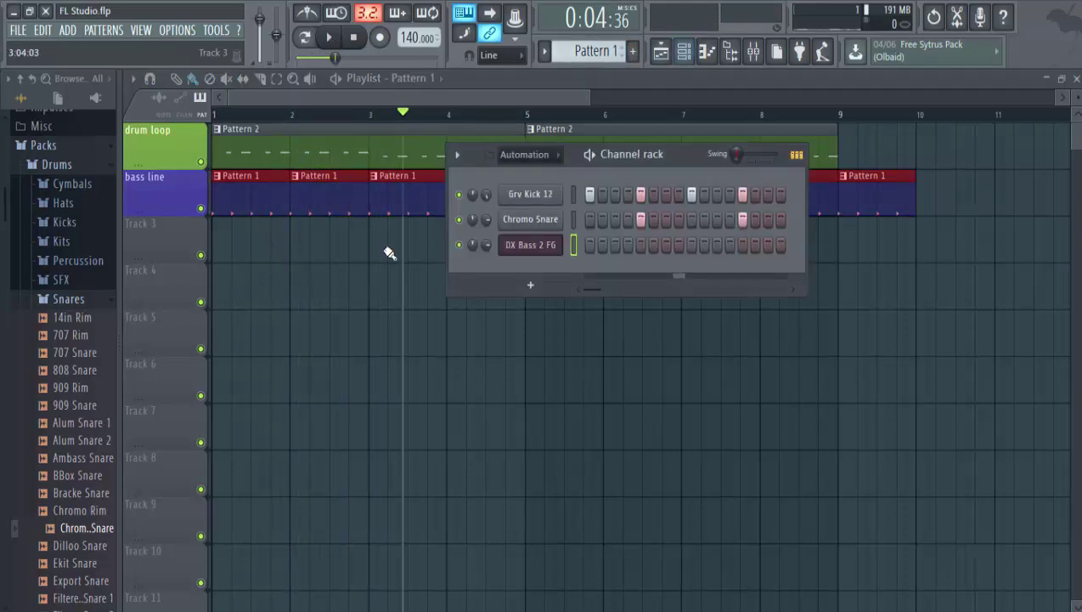
left_click(102, 299)
left_click(99, 209)
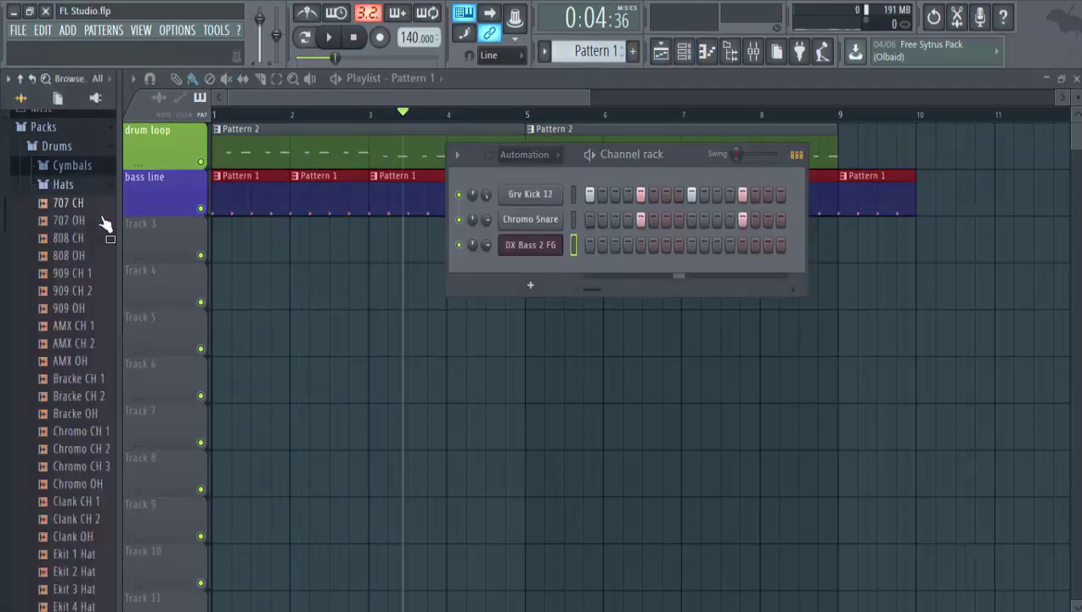
left_click(97, 225)
left_click(97, 235)
left_click_drag(98, 237, 510, 180)
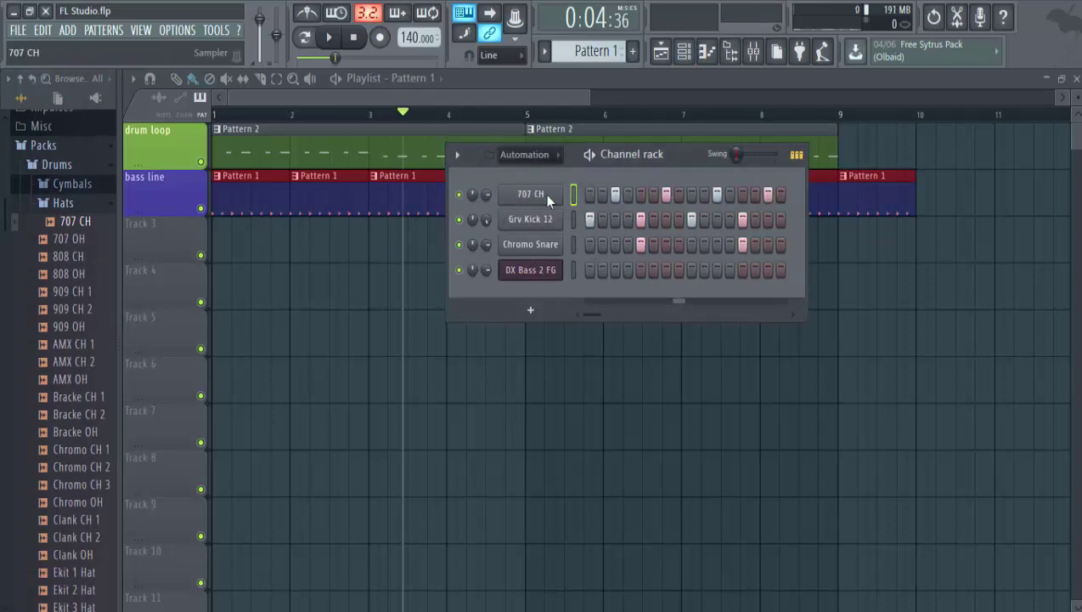
Play the arrangement from bar 1 to hear the drum pattern with the added hat
left_click(284, 118)
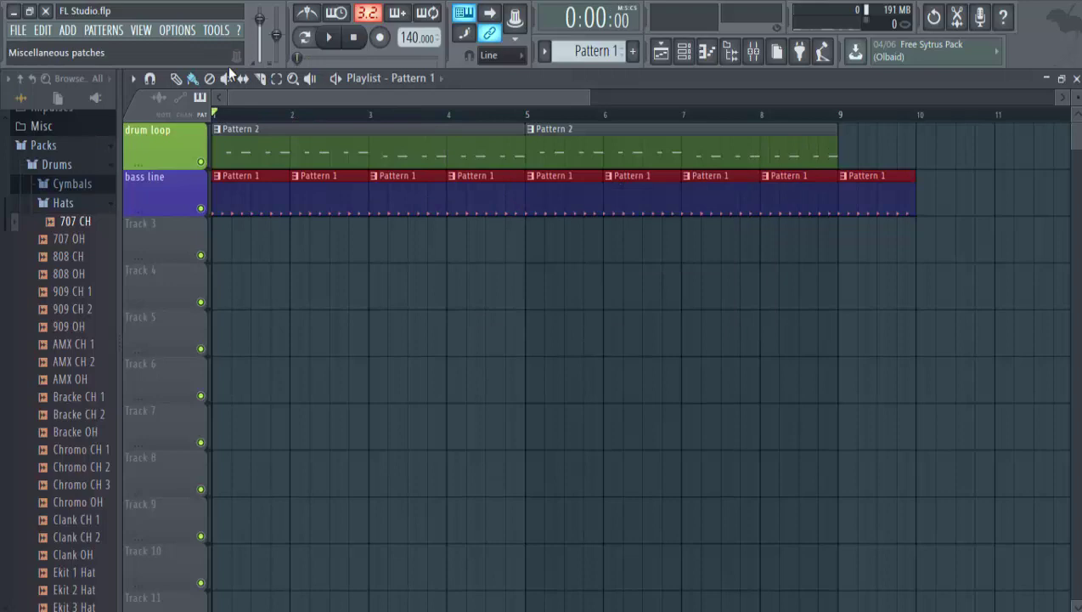
left_click(333, 39)
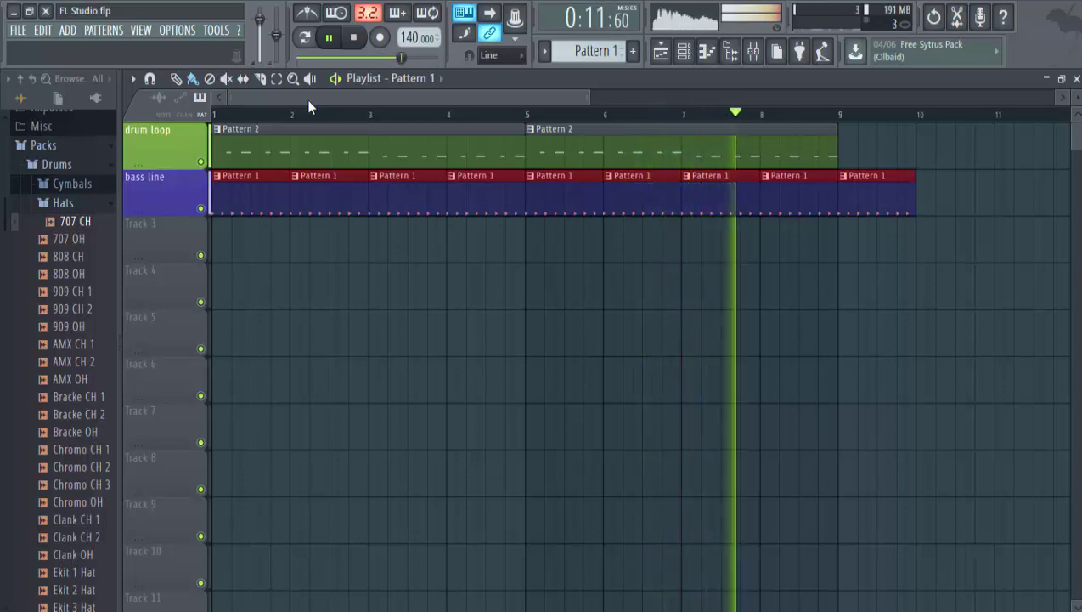
key("space")
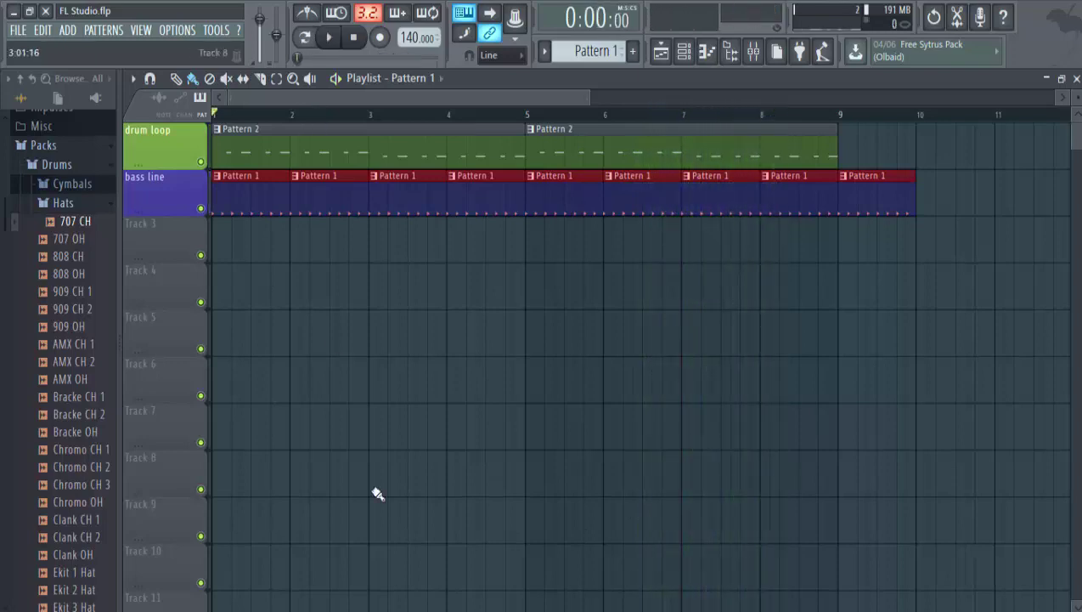
Clear every clip from the playlist and fill bars 1 to 10 of the drum loop track with Pattern 1
key("Delete")
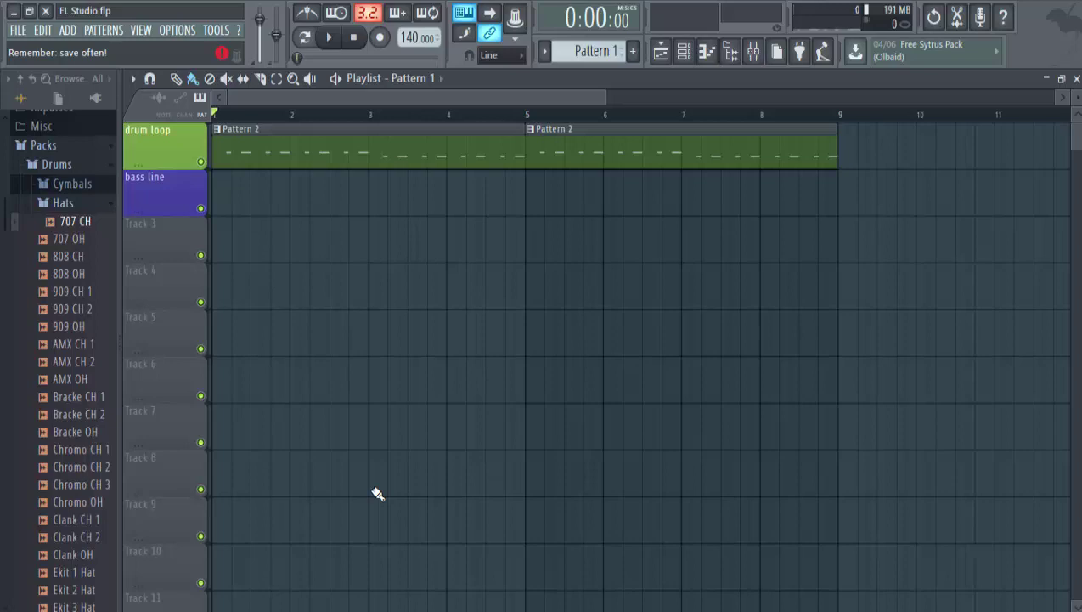
right_click(447, 153)
right_click(649, 147)
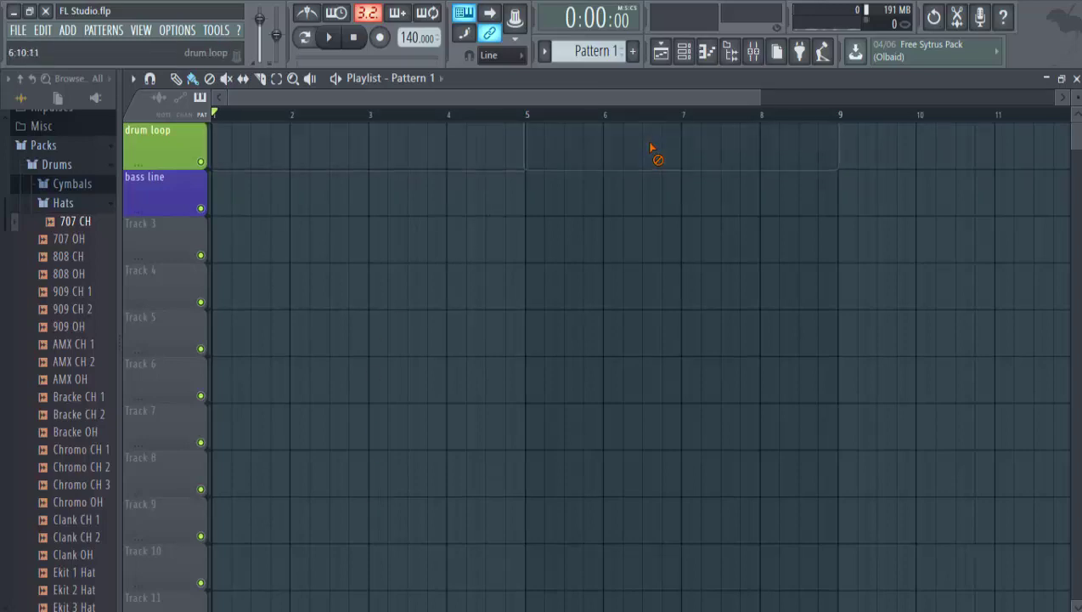
left_click(76, 146)
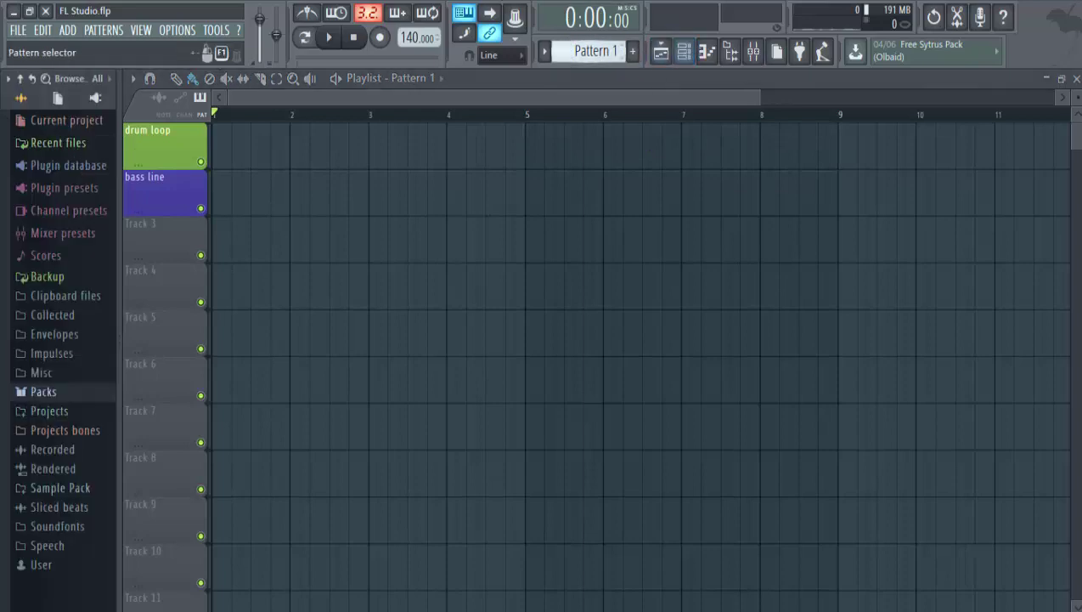
mouse_move(309, 160)
left_mouse_down()
mouse_move(990, 177)
mouse_move(936, 148)
mouse_move(866, 151)
left_mouse_up()
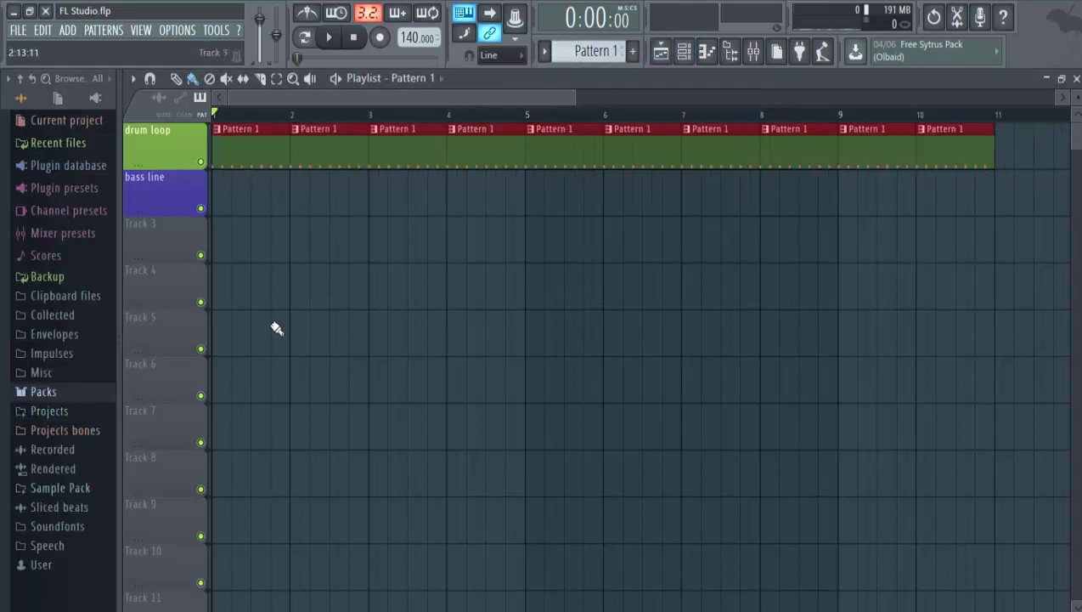
left_click(267, 331, "ctrl")
Create a new empty pattern, Pattern 3, keeping its default name
left_click(633, 52)
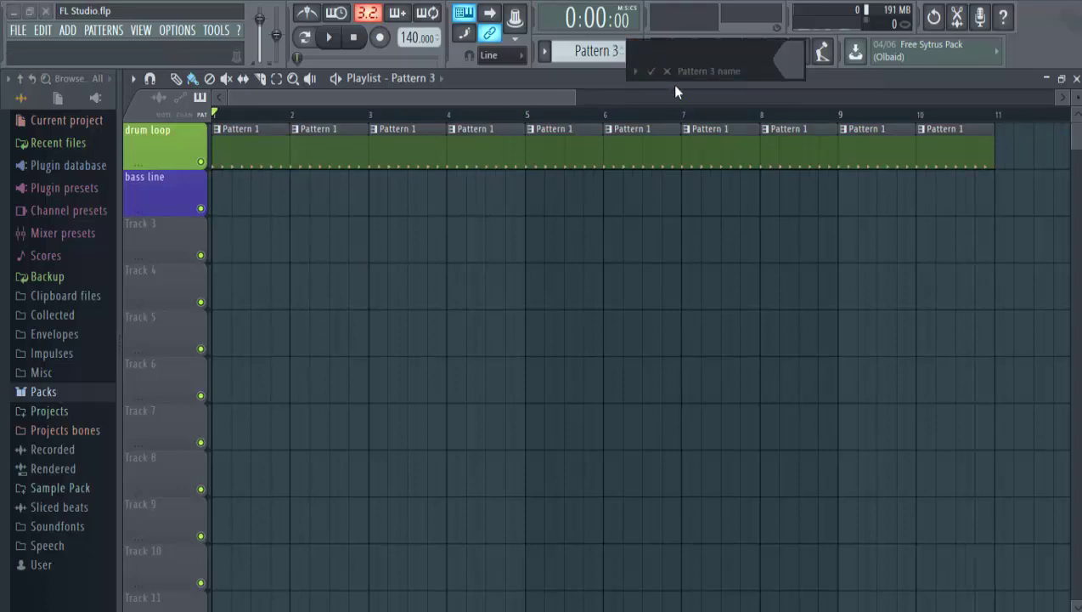
left_click(606, 51)
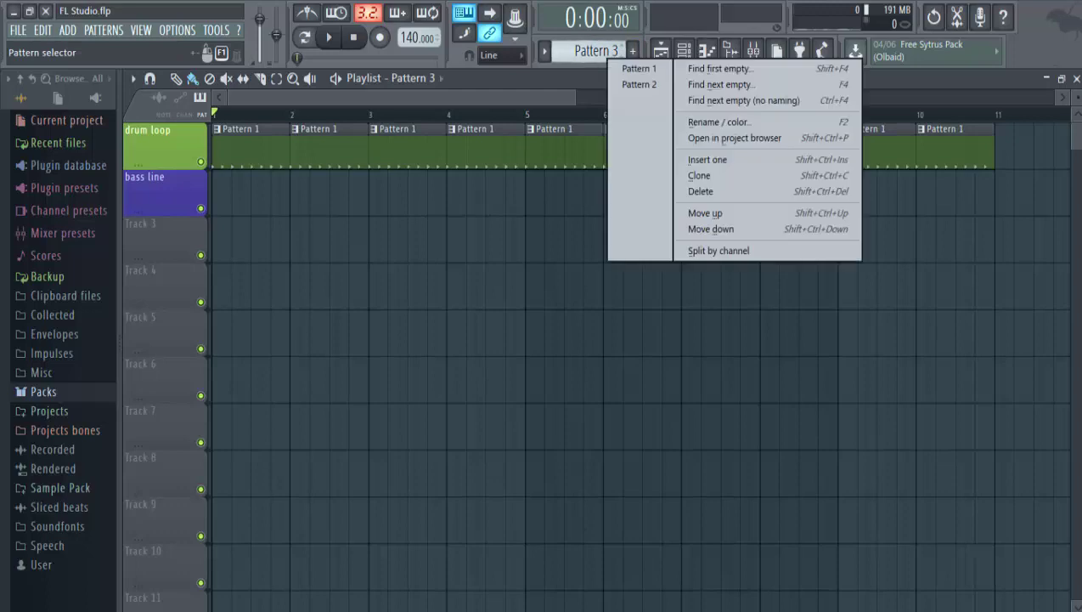
left_click(604, 55)
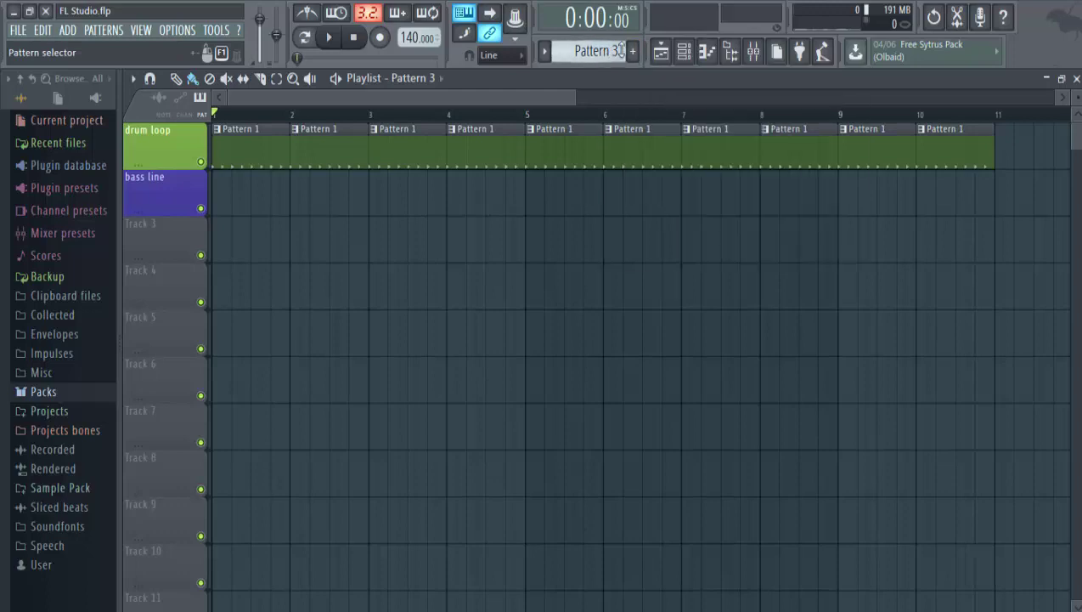
Rename playlist Track 3 as "bass line samples"
right_click(180, 240)
left_click(240, 225)
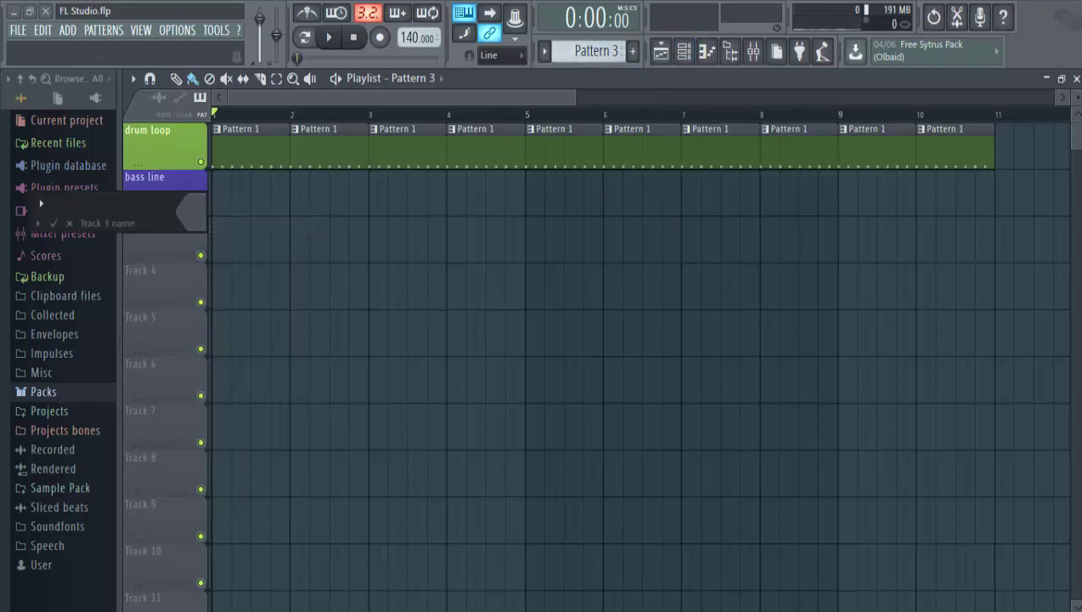
type("bass line sample")
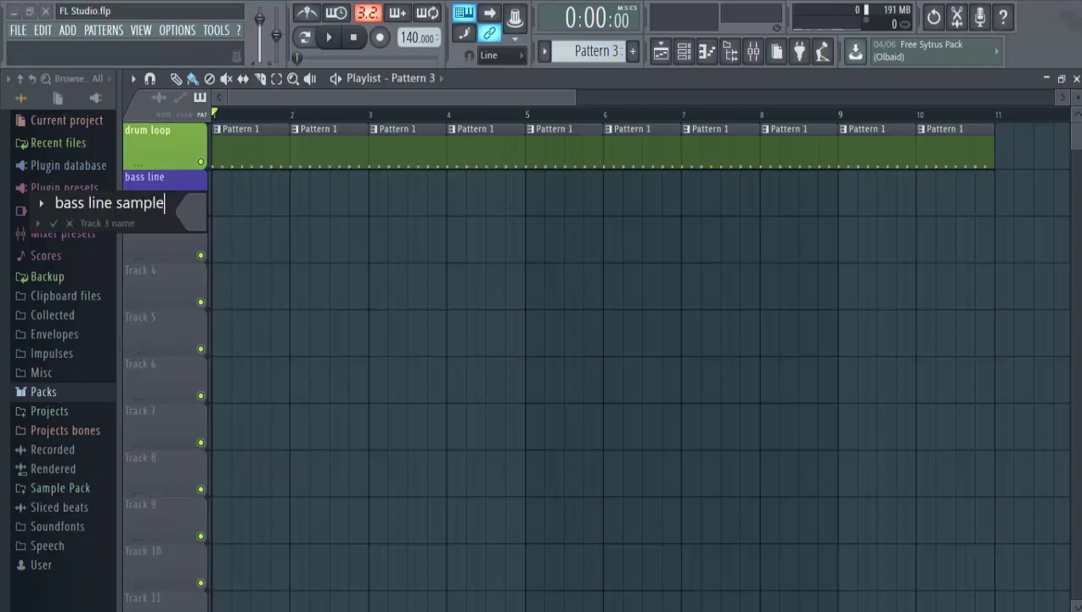
type("s")
key("Return")
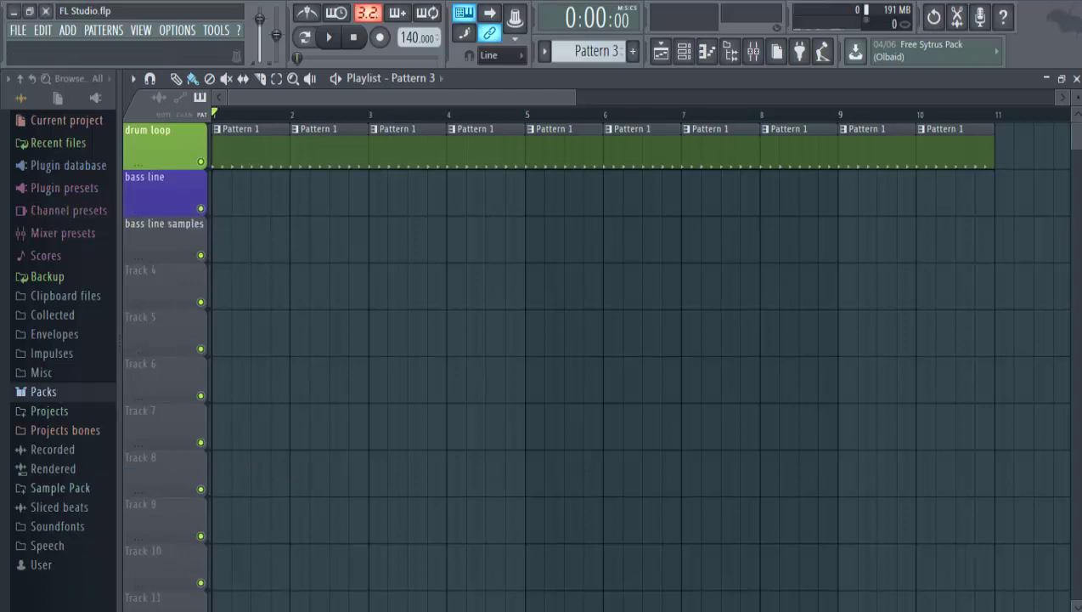
Color the bass line samples track magenta
right_click(172, 245)
left_click(192, 225)
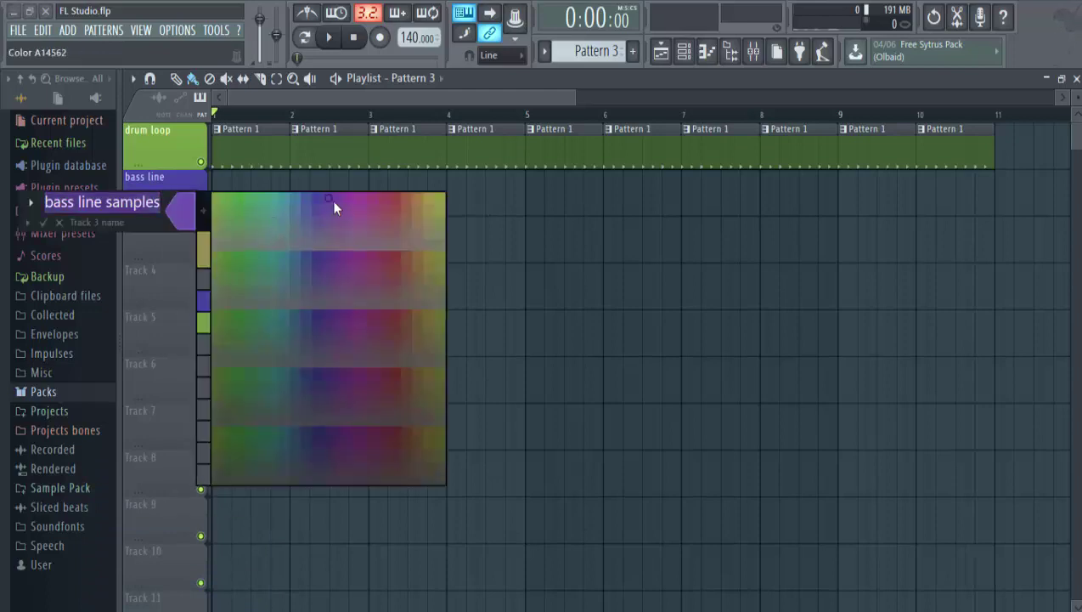
left_click(315, 201)
key("Return")
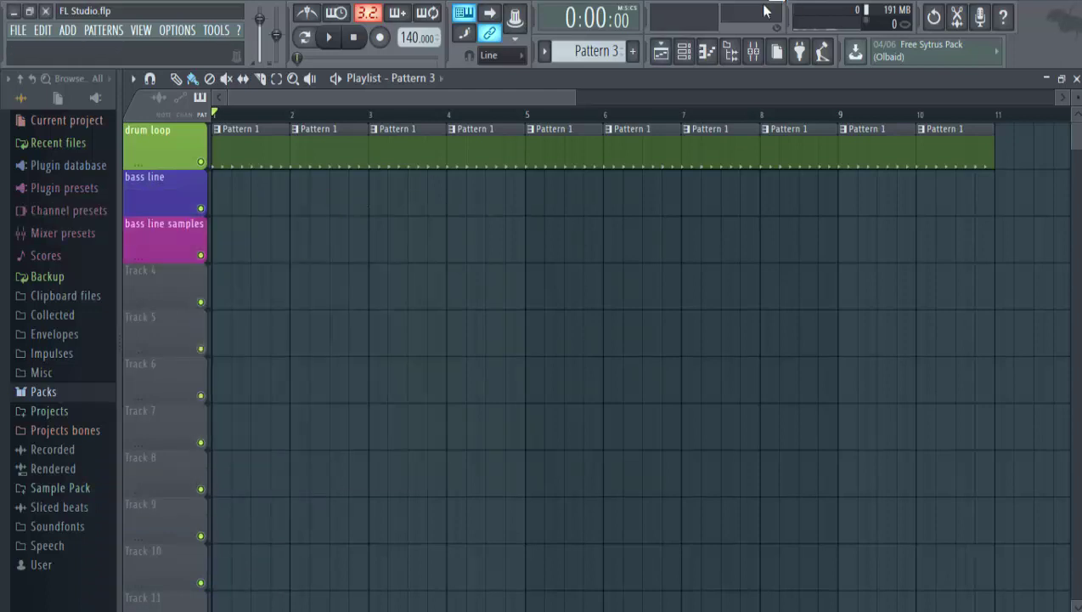
Show the channel rack and open the SINGLE folder inside the Bass Line samples of the Sample Pack
left_click(684, 52)
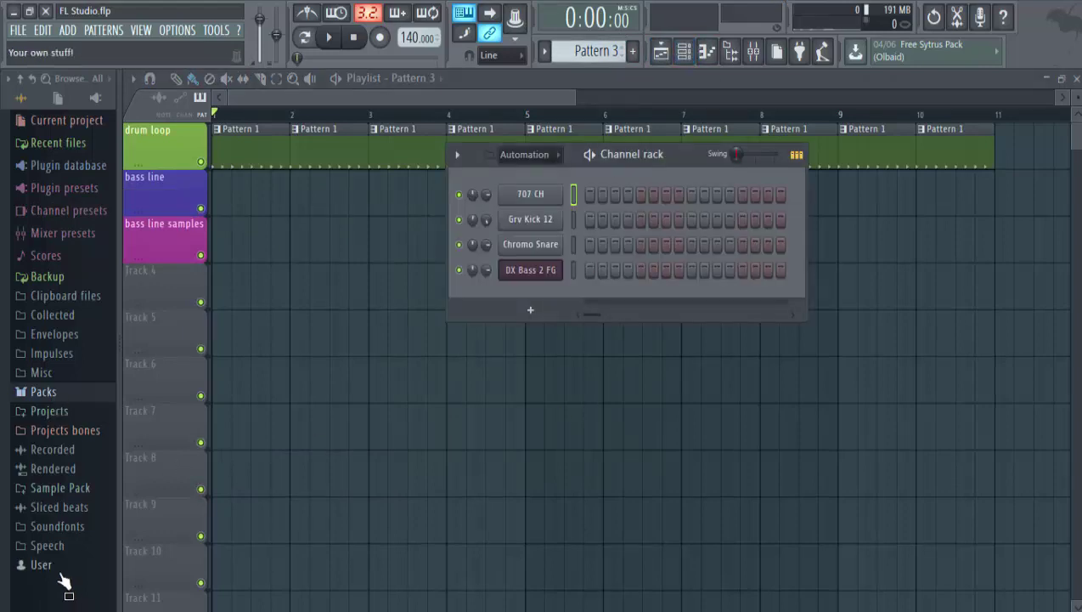
left_click(58, 489)
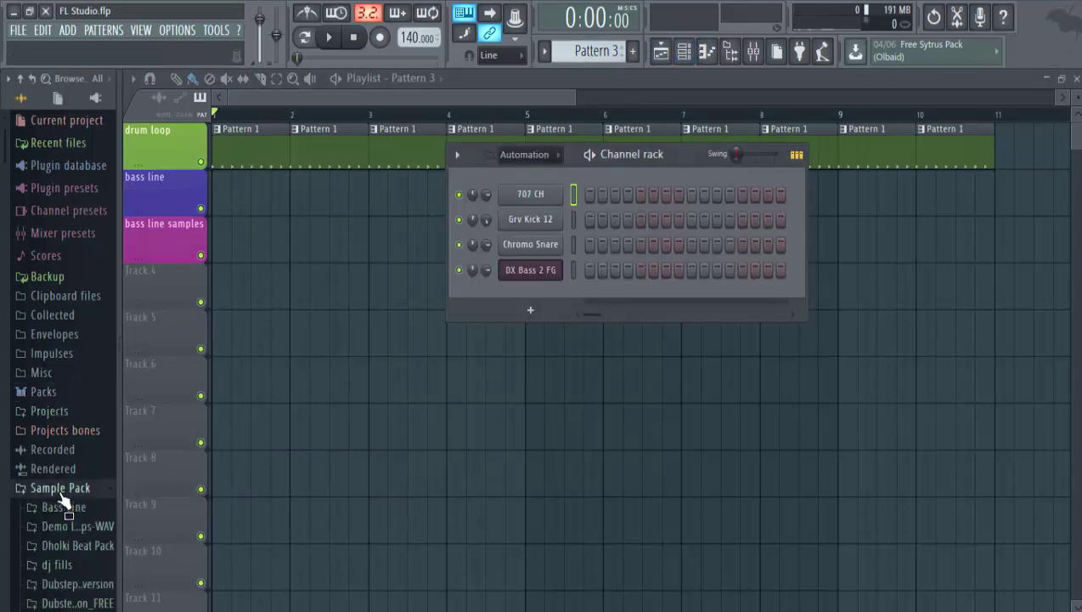
left_click(77, 510)
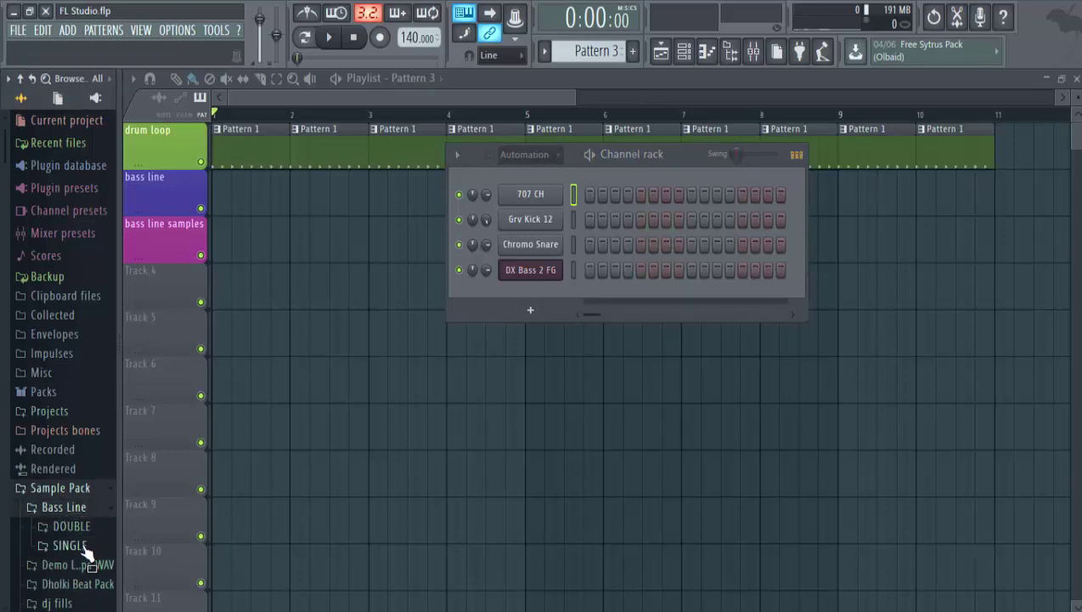
left_click(84, 548)
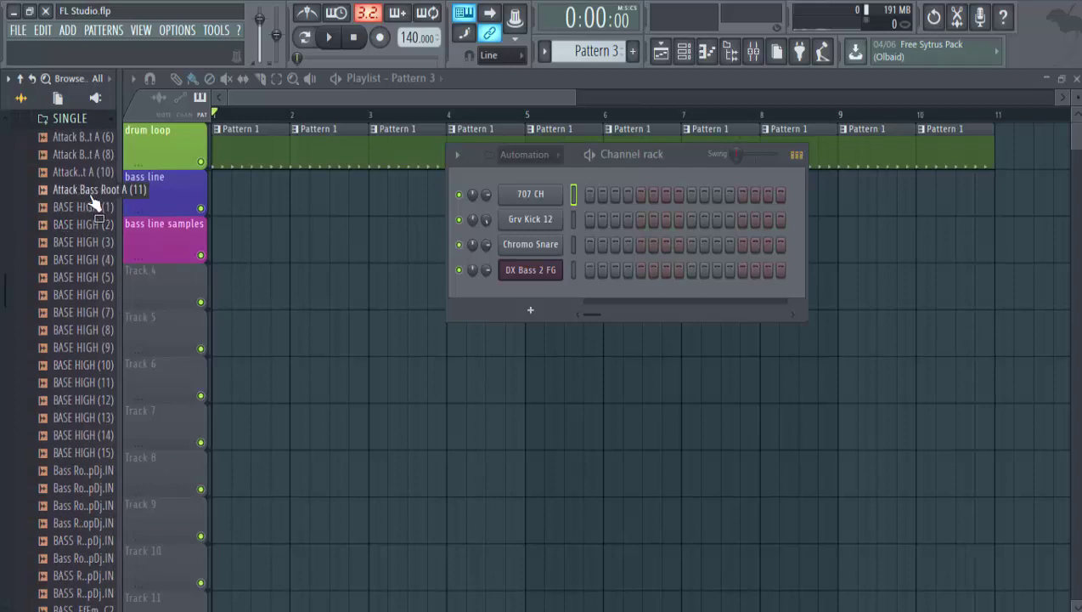
Audition several Attack Bass Root A and BASE HIGH samples in the SINGLE folder
left_click(73, 137)
left_click(72, 154)
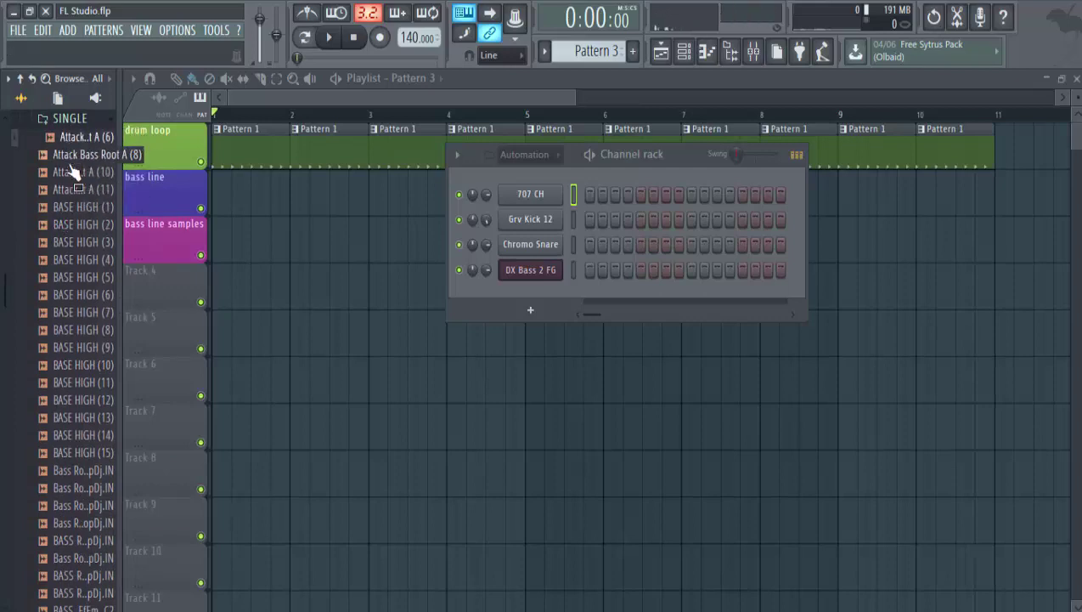
left_click(72, 172)
left_click(72, 208)
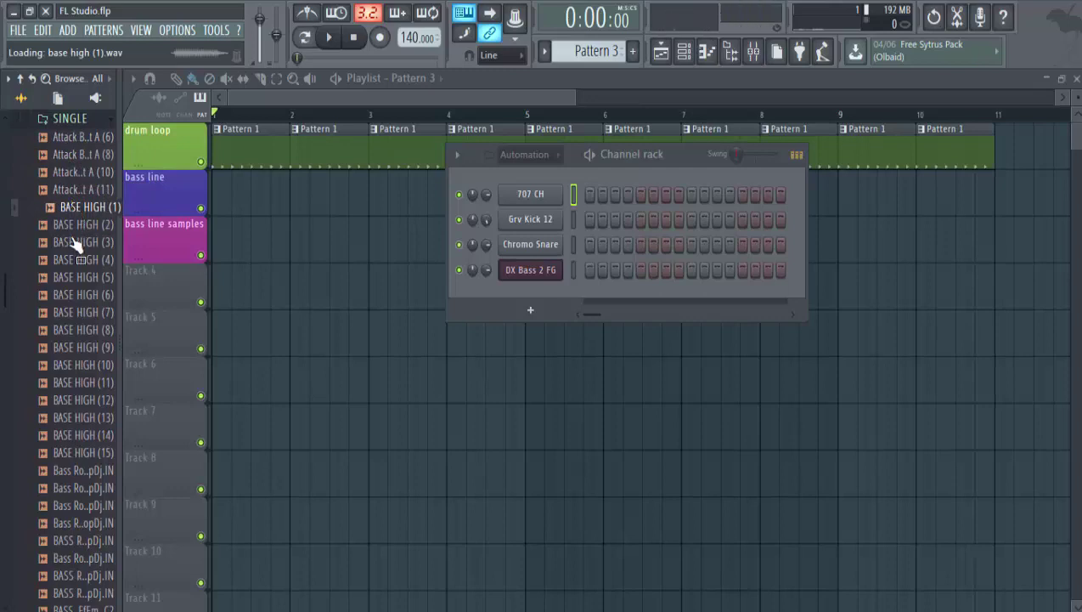
left_click(78, 259)
left_click(89, 330)
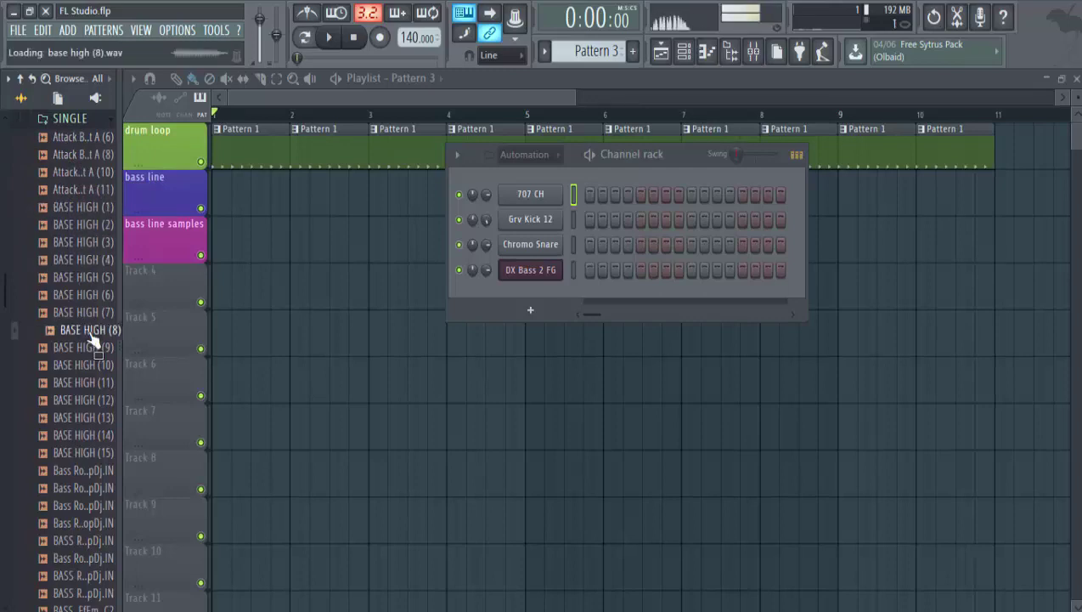
left_click(106, 452)
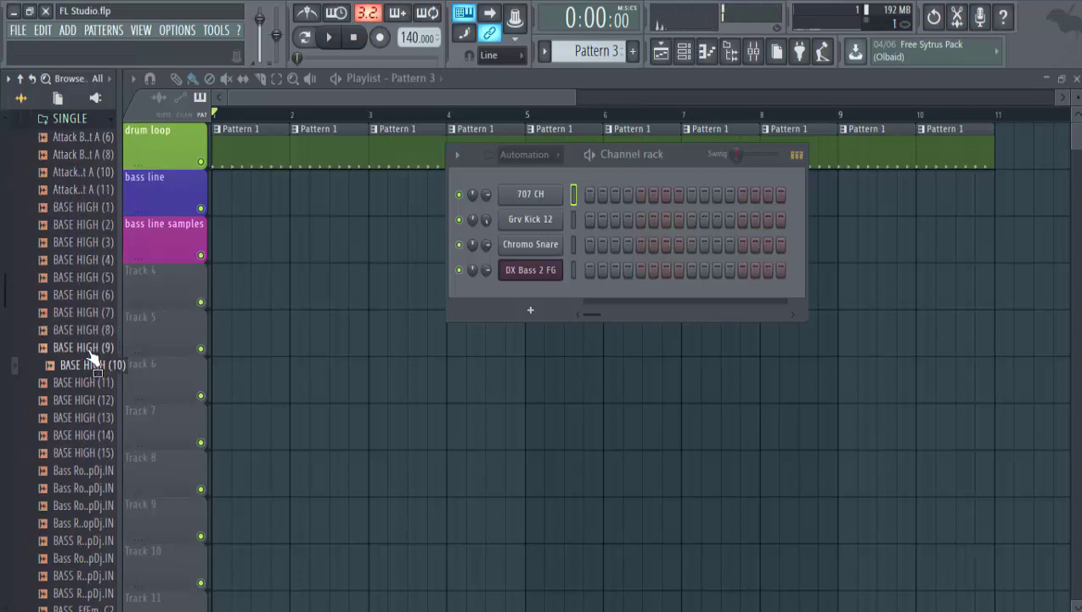
left_click(89, 296)
left_click(95, 279)
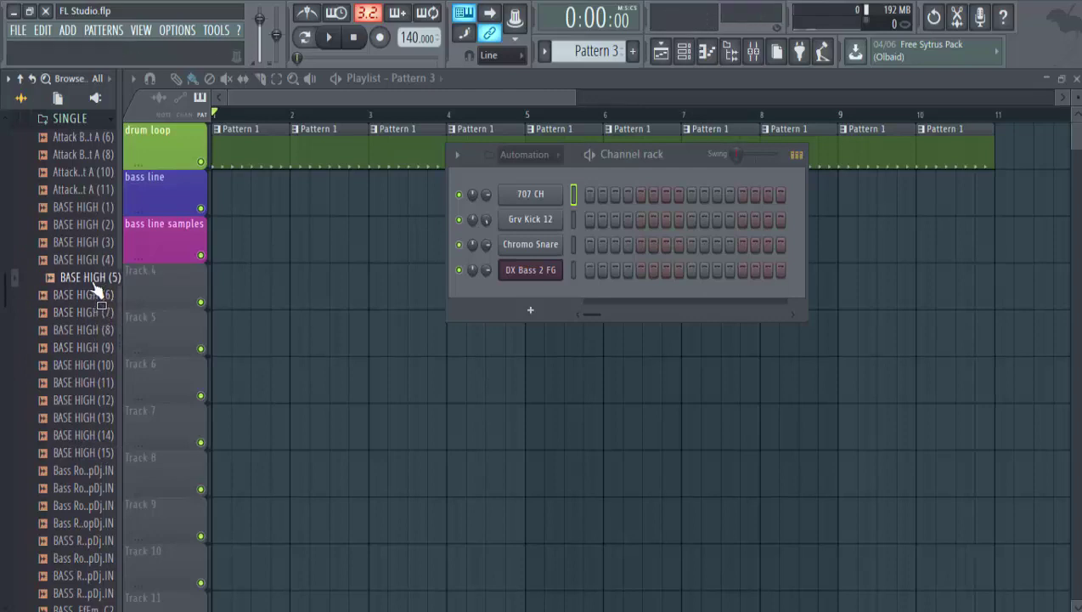
Add the BASE HIGH (5) sample as a new channel, enable its steps 2, 5, 8, 12 and 15, and play the pattern
left_click_drag(96, 283, 541, 178)
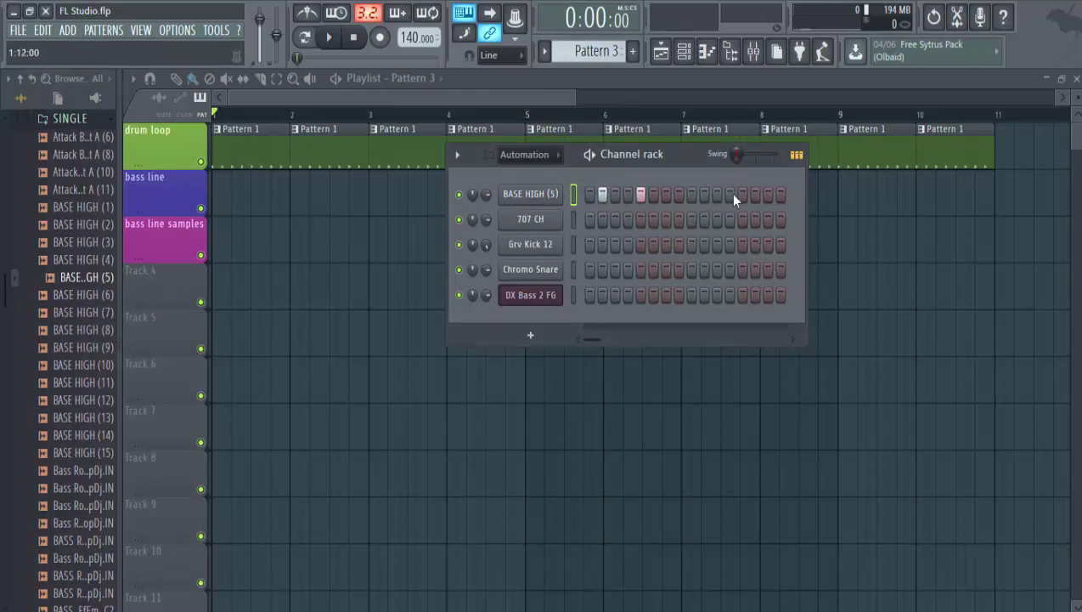
key("space")
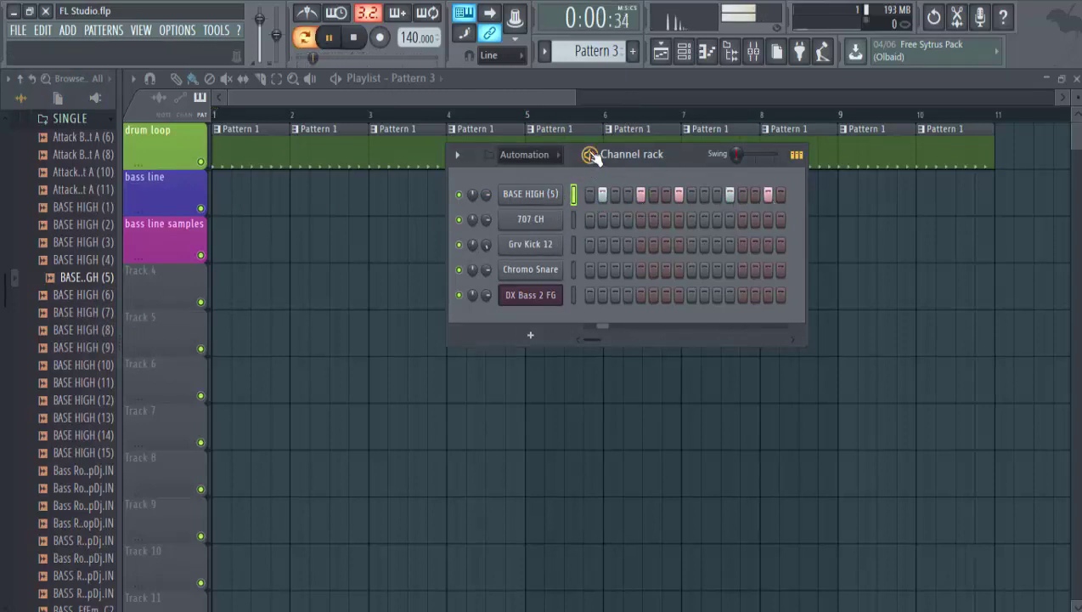
key("space")
Rearrange the BASE HIGH (5) hits to steps 4, 7, 12 and 15 and play the pattern
left_click_drag(603, 195, 769, 218)
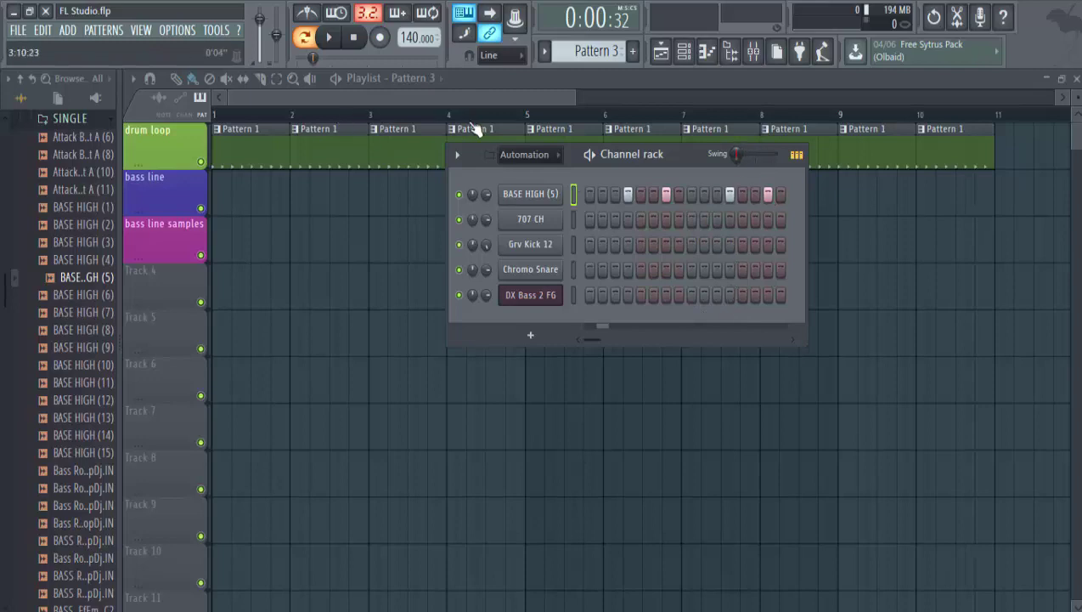
key("space")
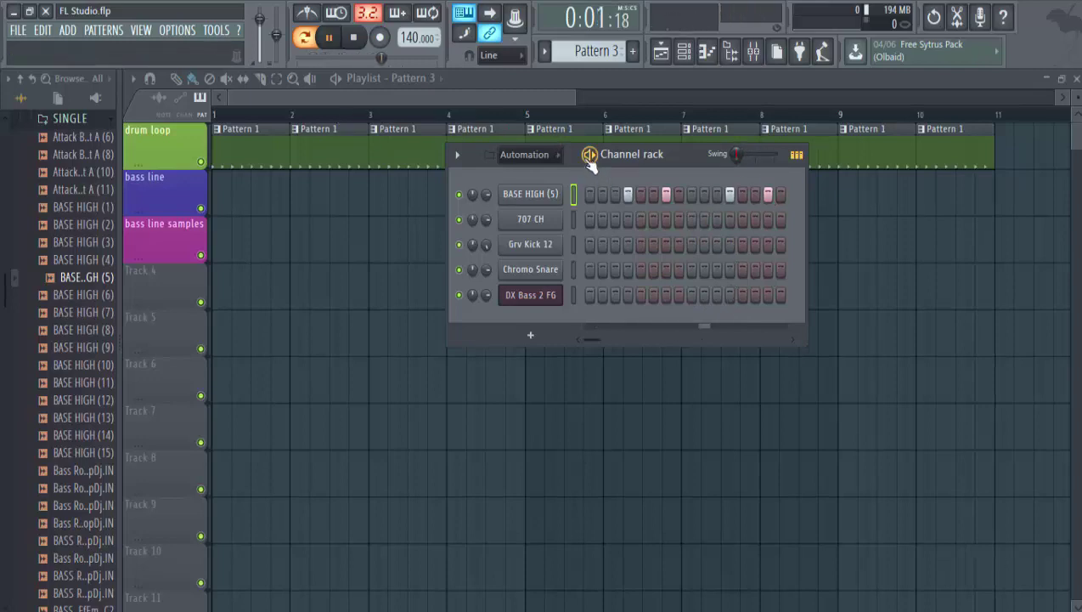
key("space")
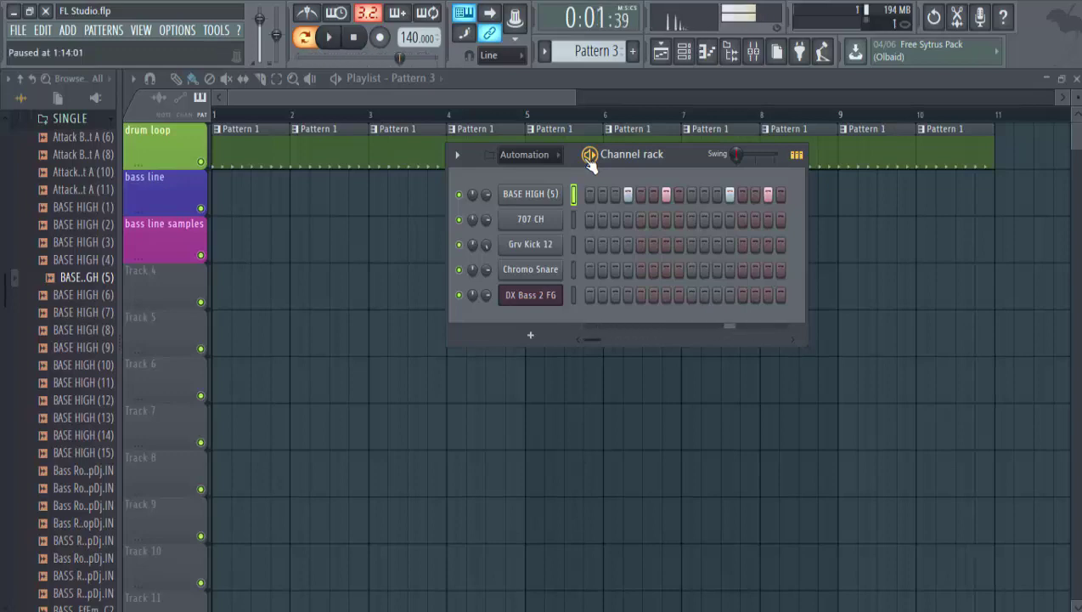
Fill bars 1 to 10 of the bass line samples track with Pattern 3 and play the arrangement in song mode
left_click(429, 101)
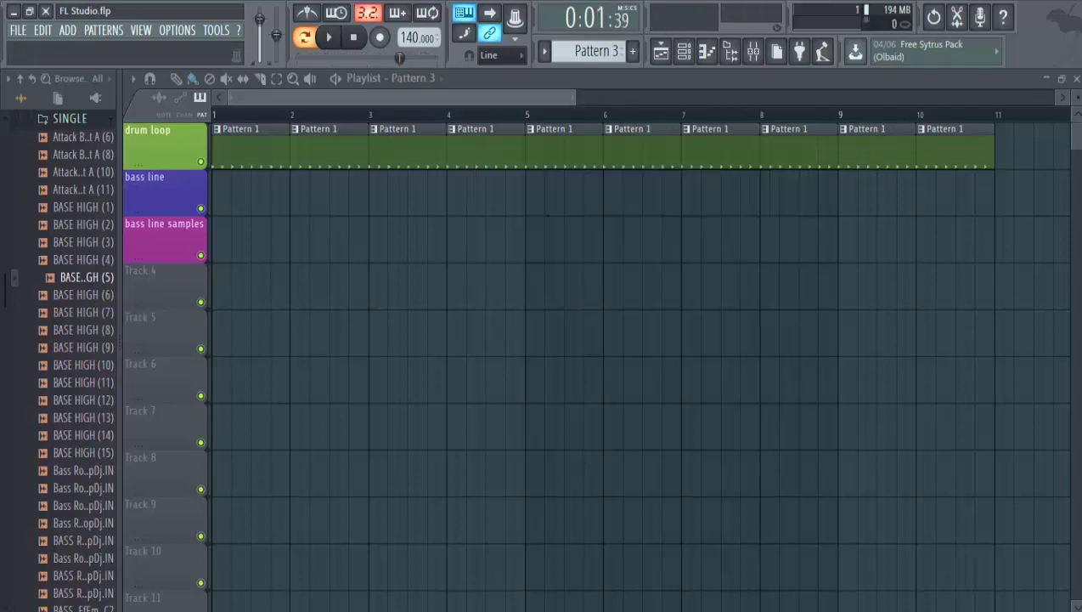
mouse_move(213, 194)
left_mouse_down()
mouse_move(386, 169)
mouse_move(923, 177)
left_mouse_up()
left_click_drag(915, 219, 910, 241)
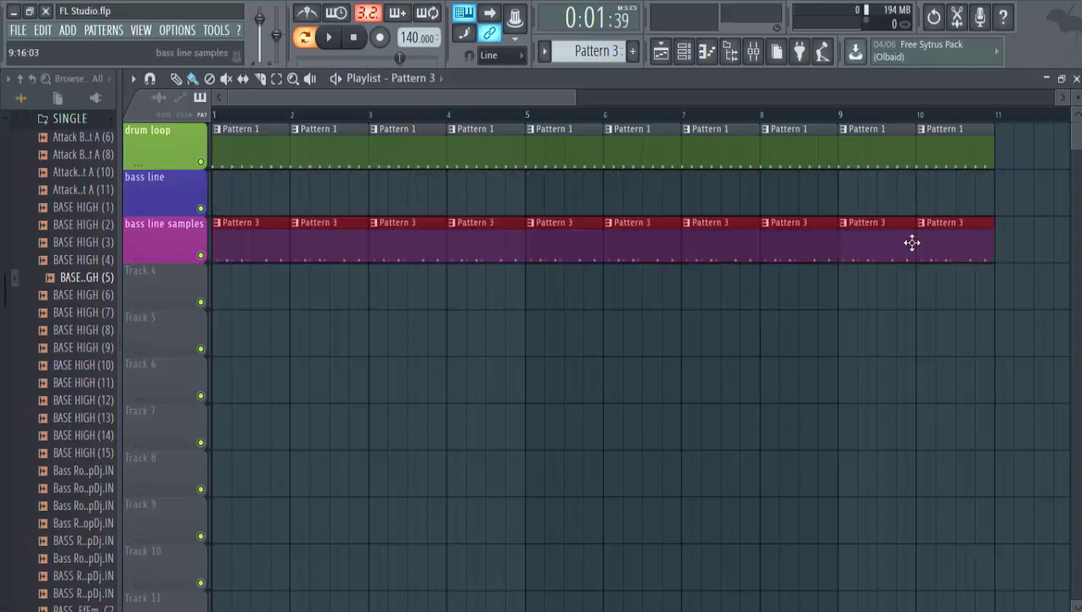
left_click(305, 38)
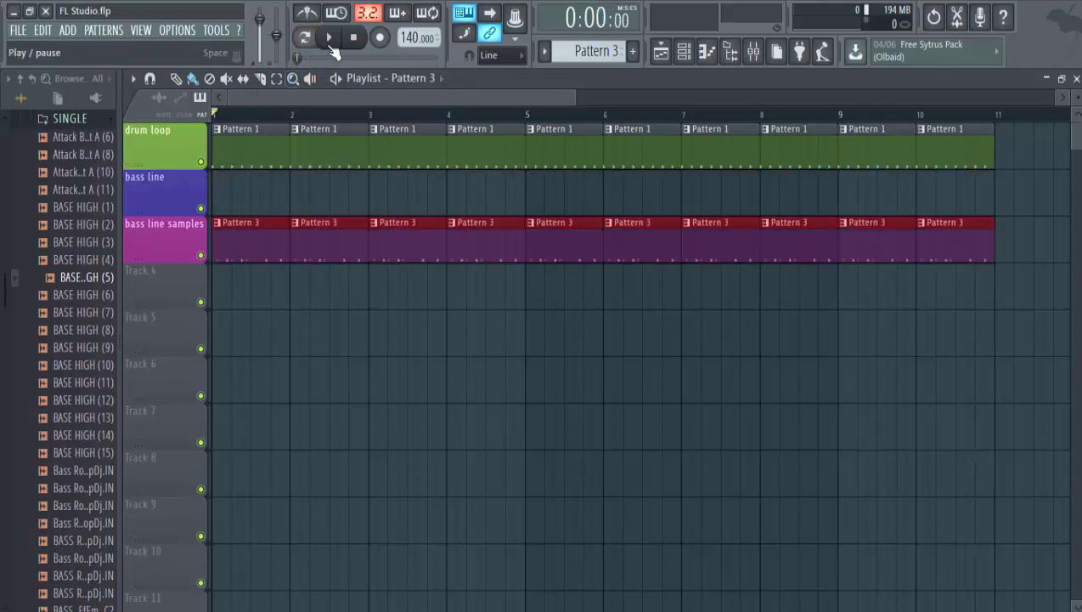
left_click(328, 39)
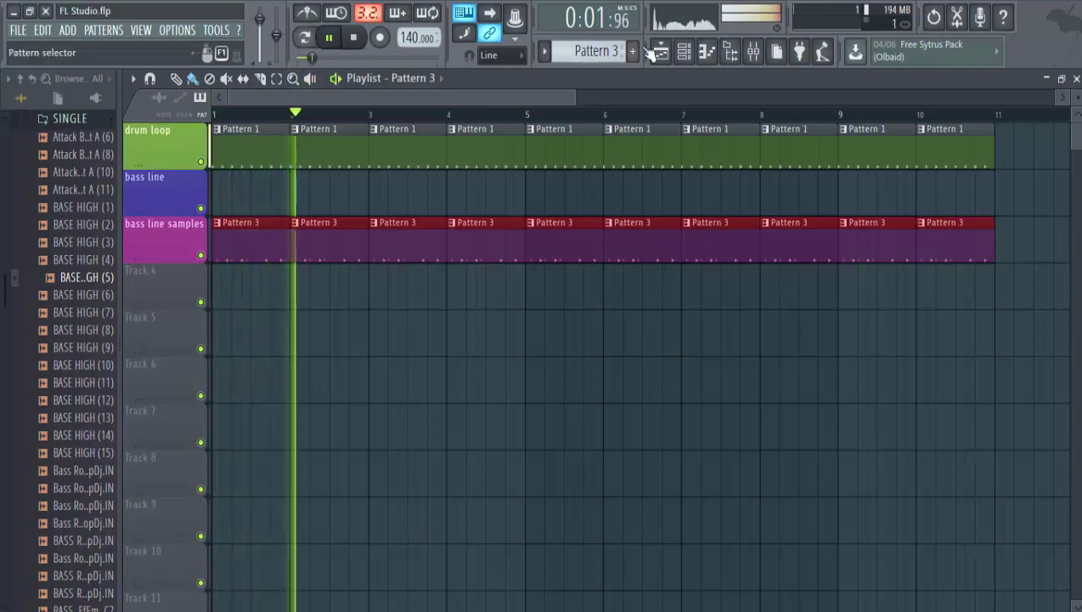
Add a hit on step 10 of the BASE HIGH (5) channel and listen to the result in song and pattern modes
left_click(684, 52)
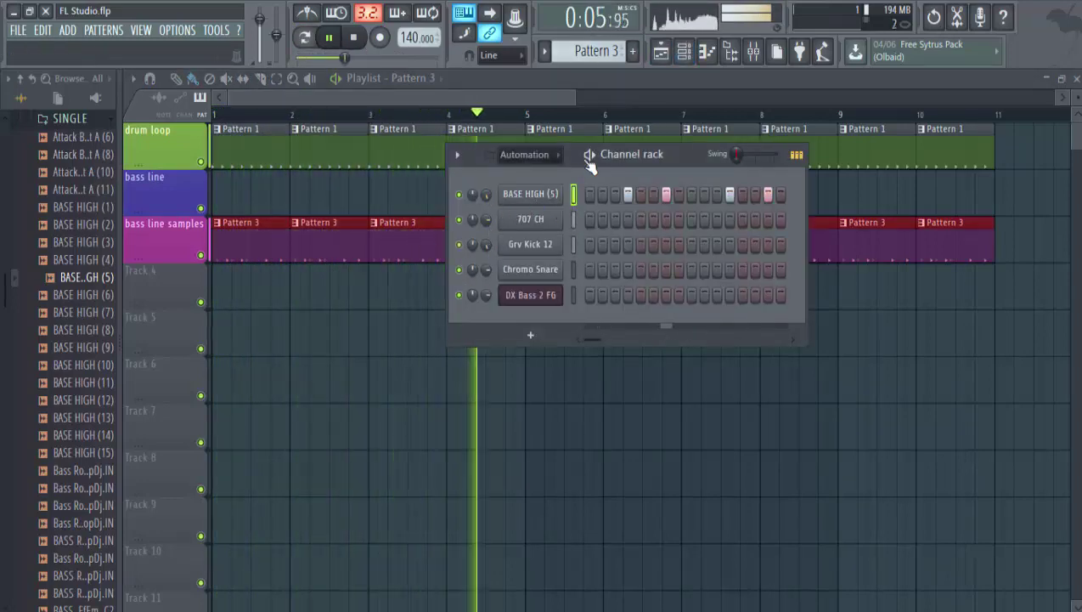
key("l")
key("space")
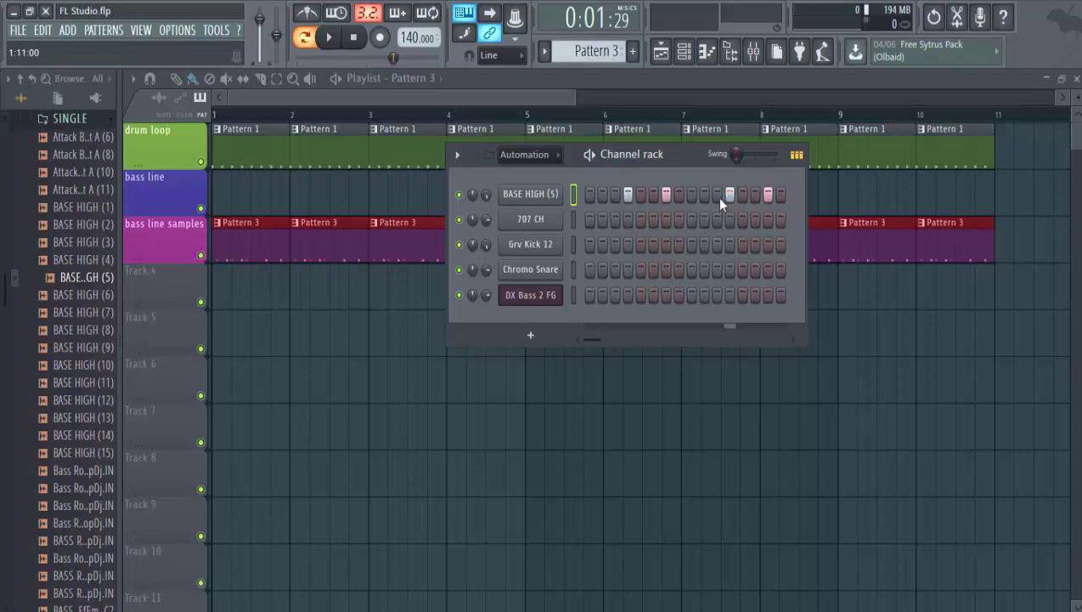
left_click(248, 125)
left_click(330, 39)
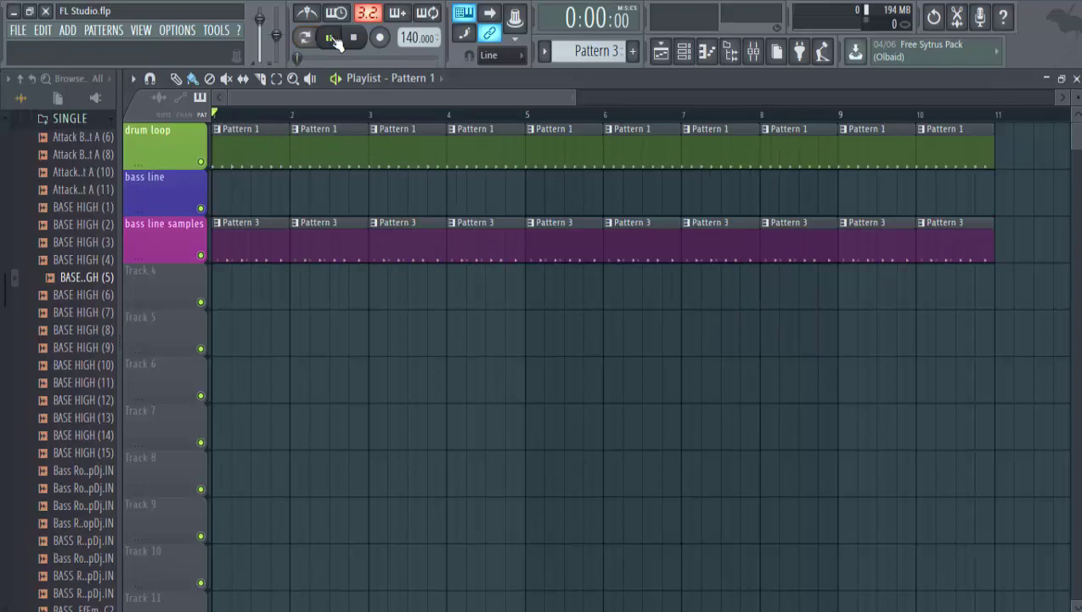
left_click(683, 51)
key("l")
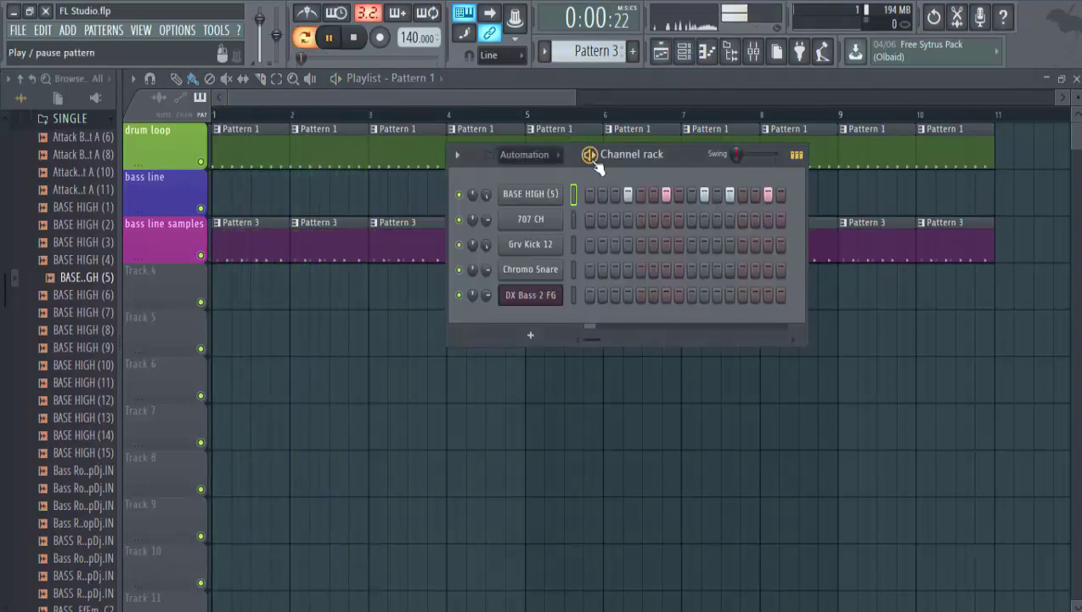
left_click(329, 37)
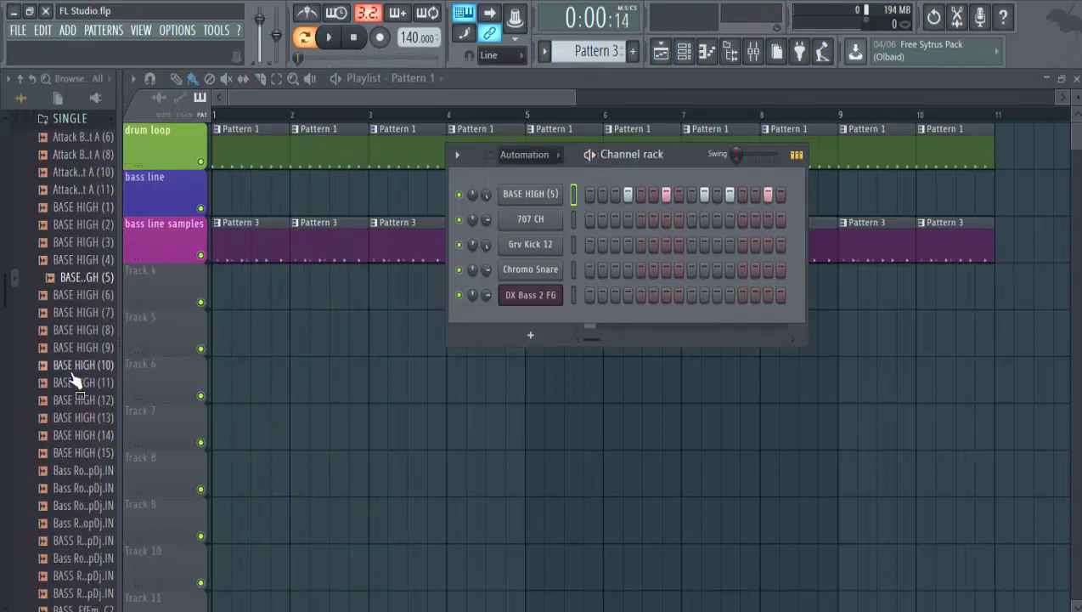
Replace the BASE HIGH (5) sample in its channel with Attack Bass Root A (11), keeping the programmed steps
left_click(92, 212)
left_click(85, 189)
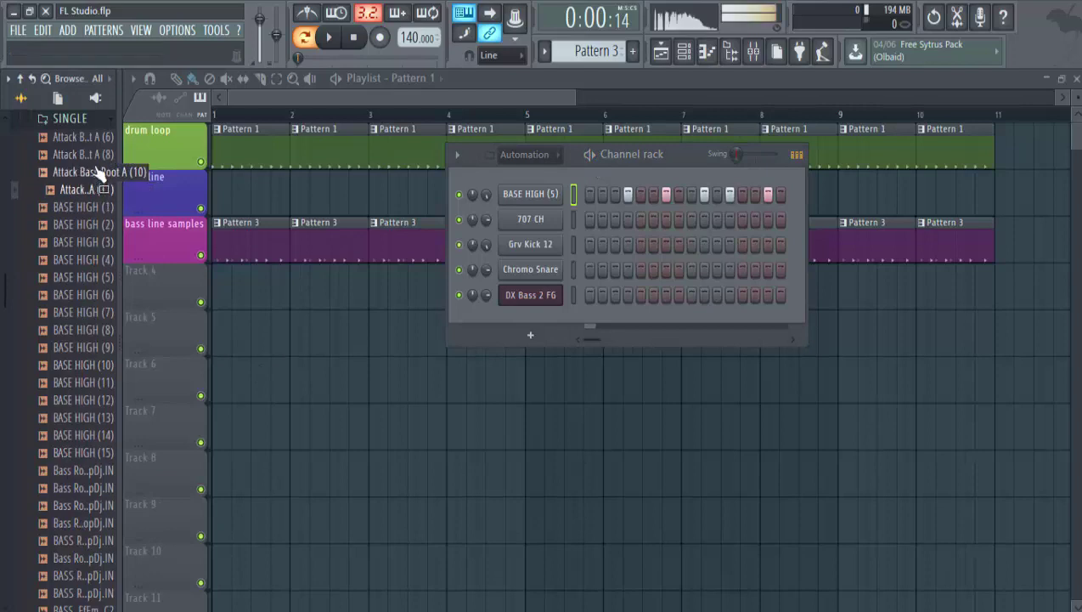
left_click_drag(85, 189, 535, 193)
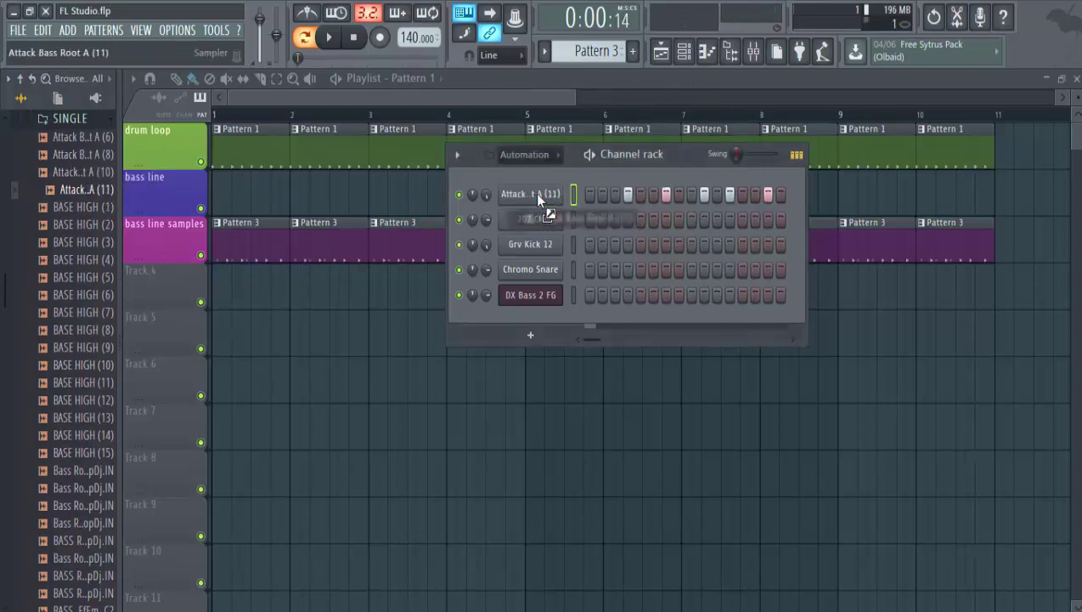
Play the arrangement in song mode and set the Attack Bass Root A (11) channel volume to about 88%
left_click(305, 37)
left_click(329, 37)
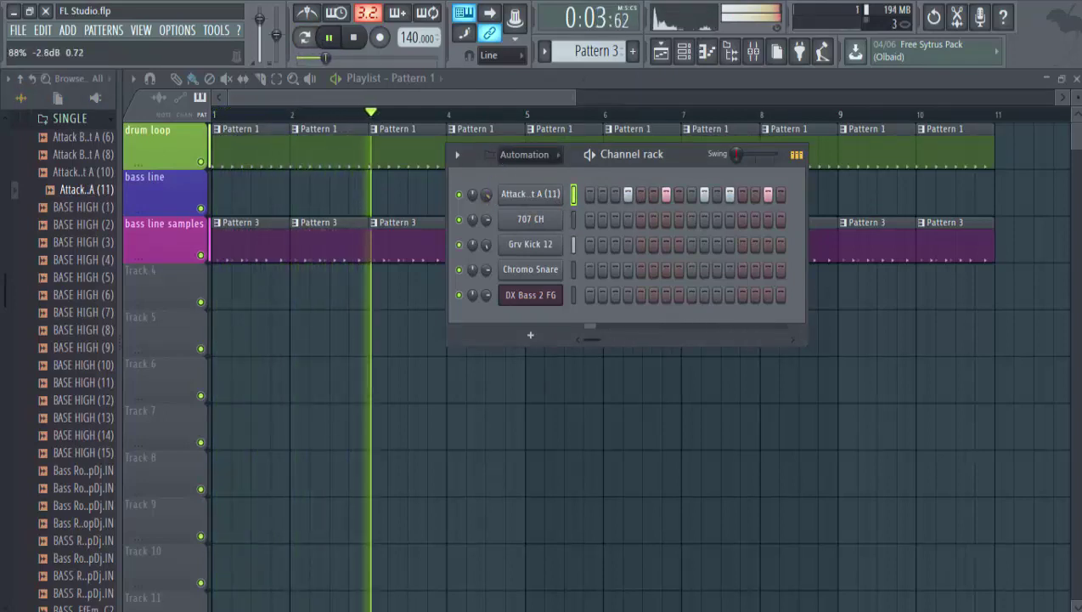
left_click(361, 47)
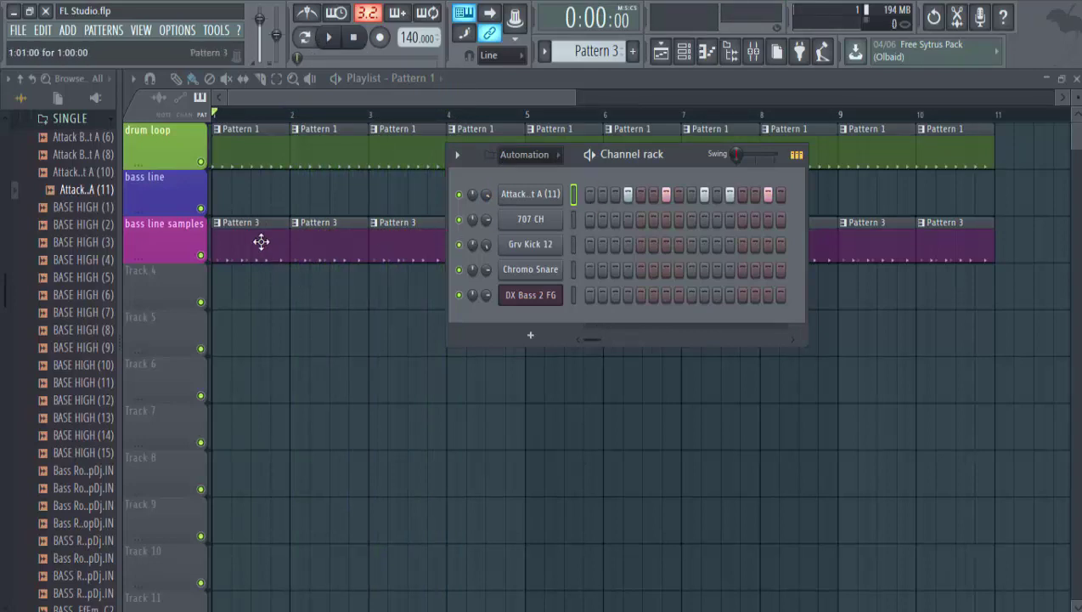
Delete all Pattern 3 clips from the bass line samples track
left_click(324, 86)
mouse_move(259, 238)
left_mouse_down()
mouse_move(704, 257)
mouse_move(960, 246)
left_mouse_up()
Create a new pattern named "double bass line"
left_click(684, 51)
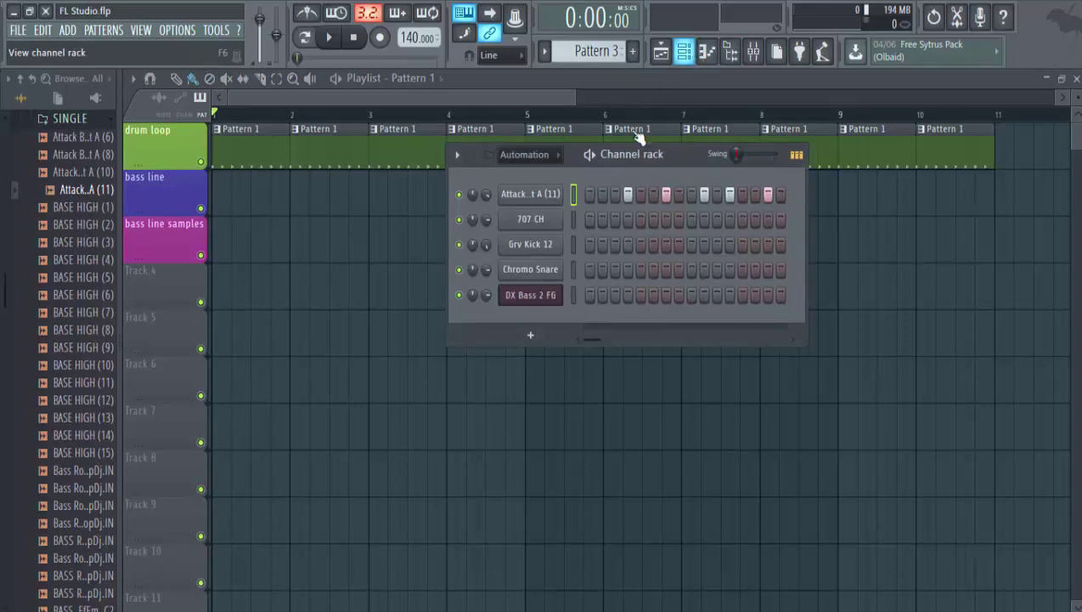
left_click(633, 51)
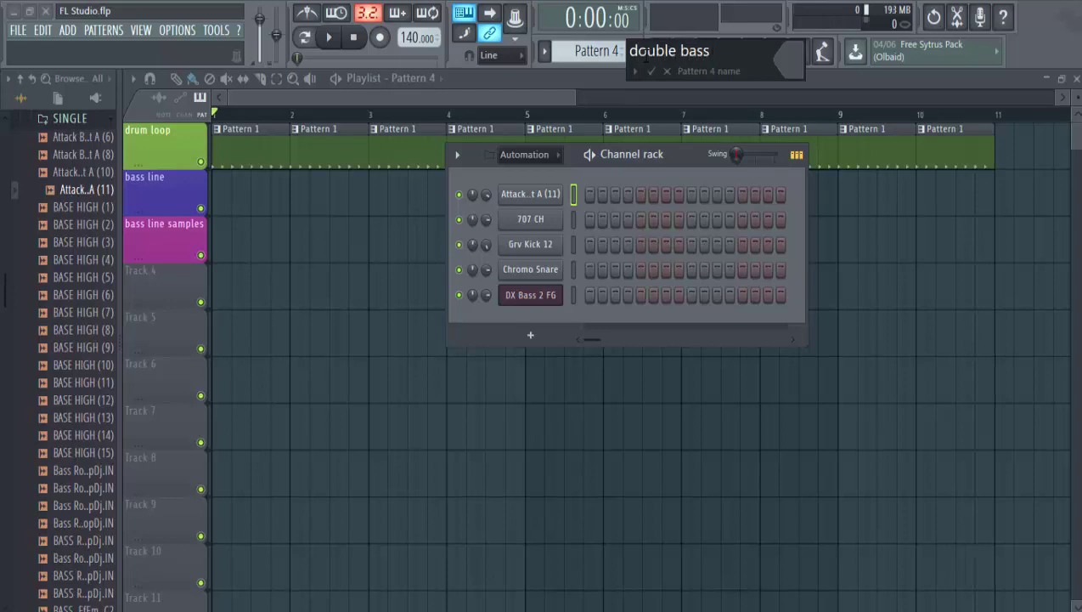
key("Return")
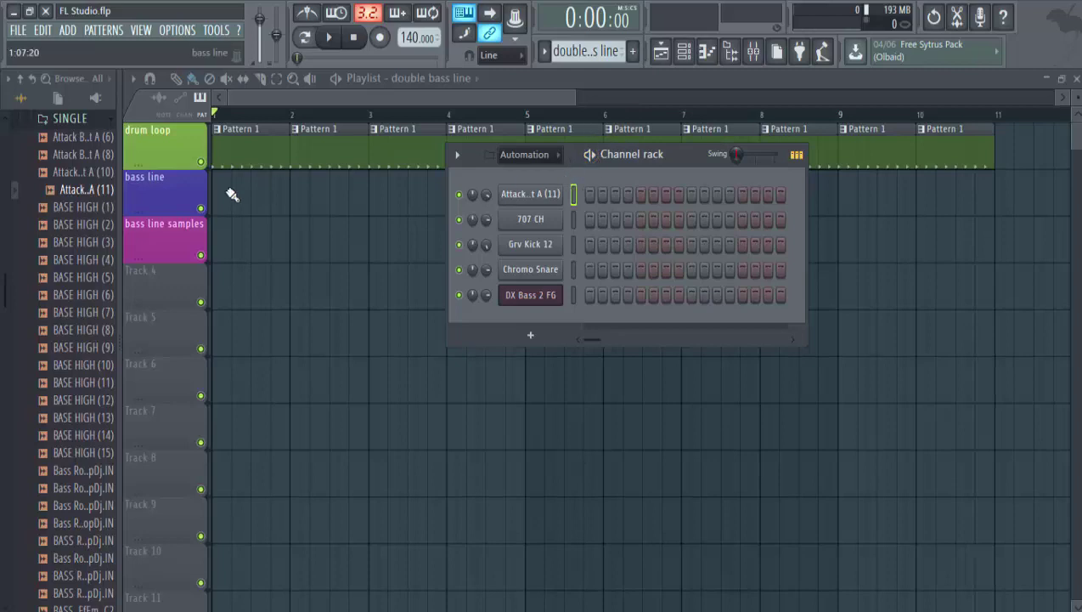
Collapse the SINGLE folder, open the DOUBLE folder of Bass Line samples, and audition its samples, including Side Kick
left_click(75, 122)
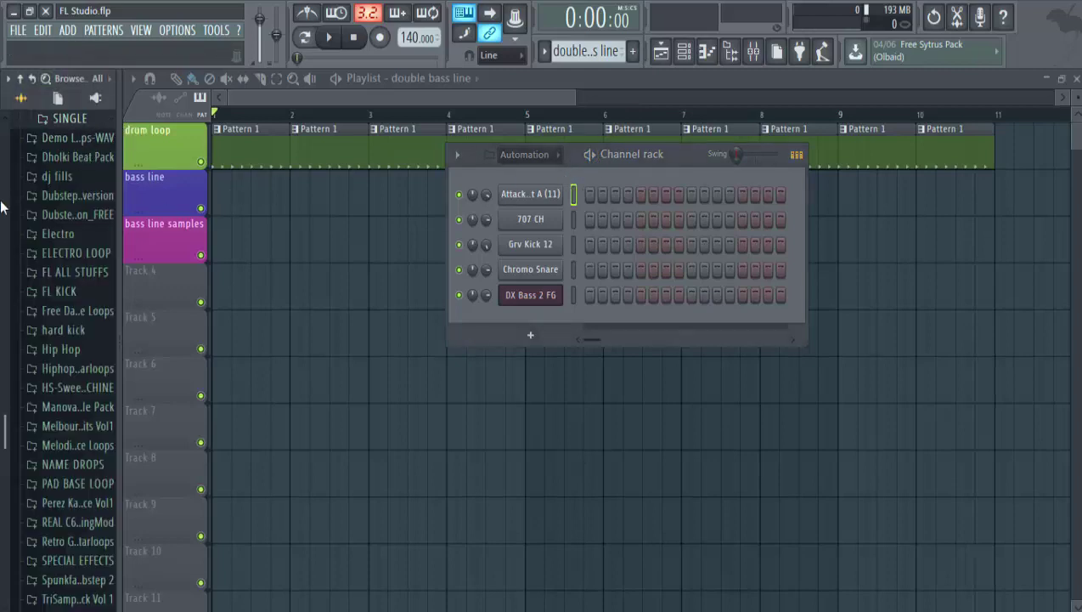
left_click_drag(3, 261, 2, 246)
left_click(73, 397)
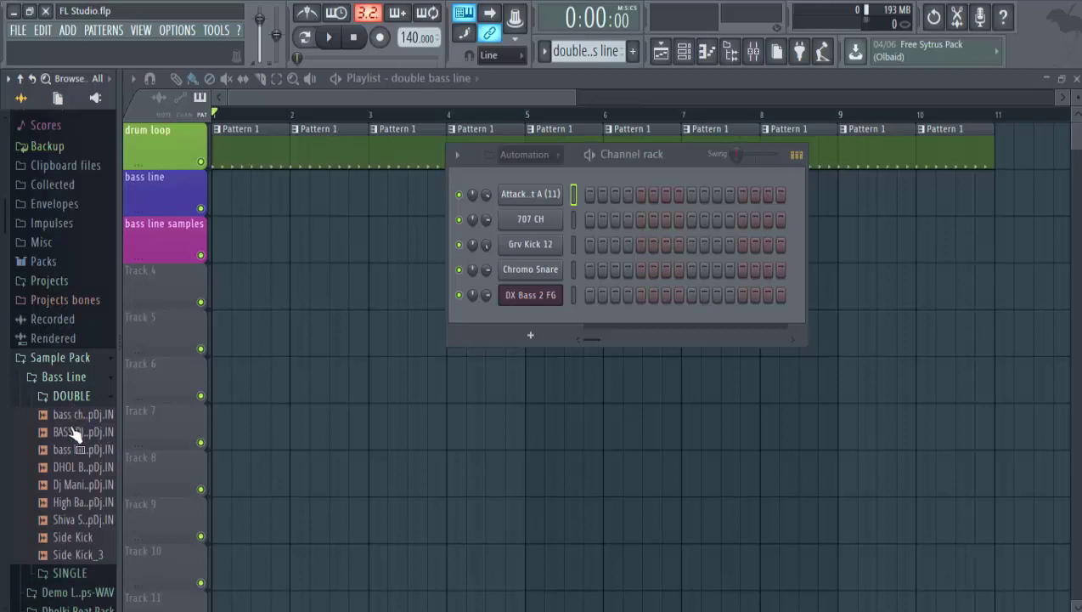
left_click(74, 414)
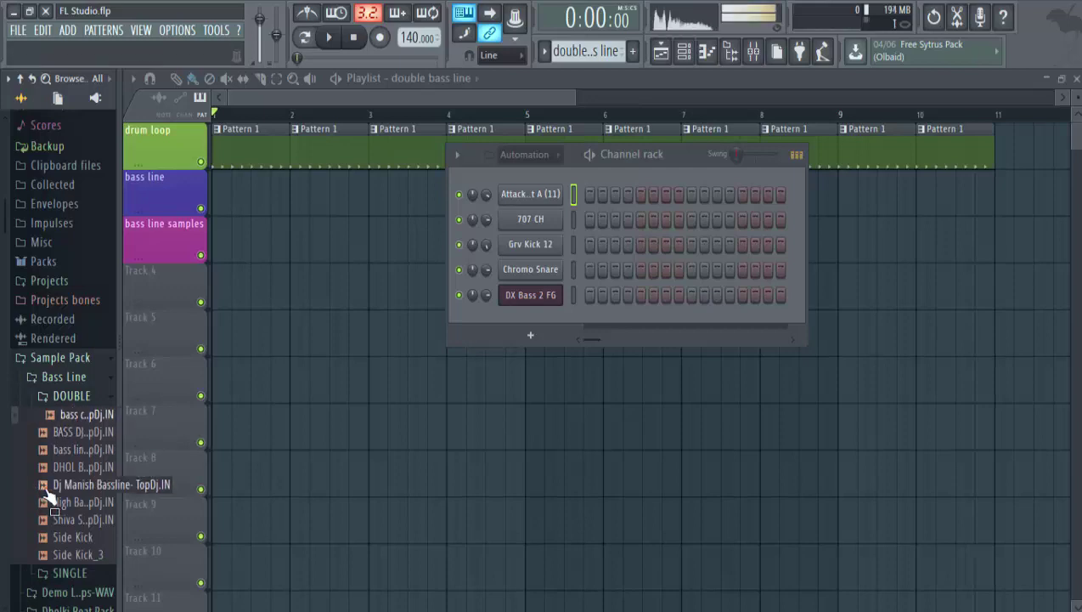
left_click(48, 489)
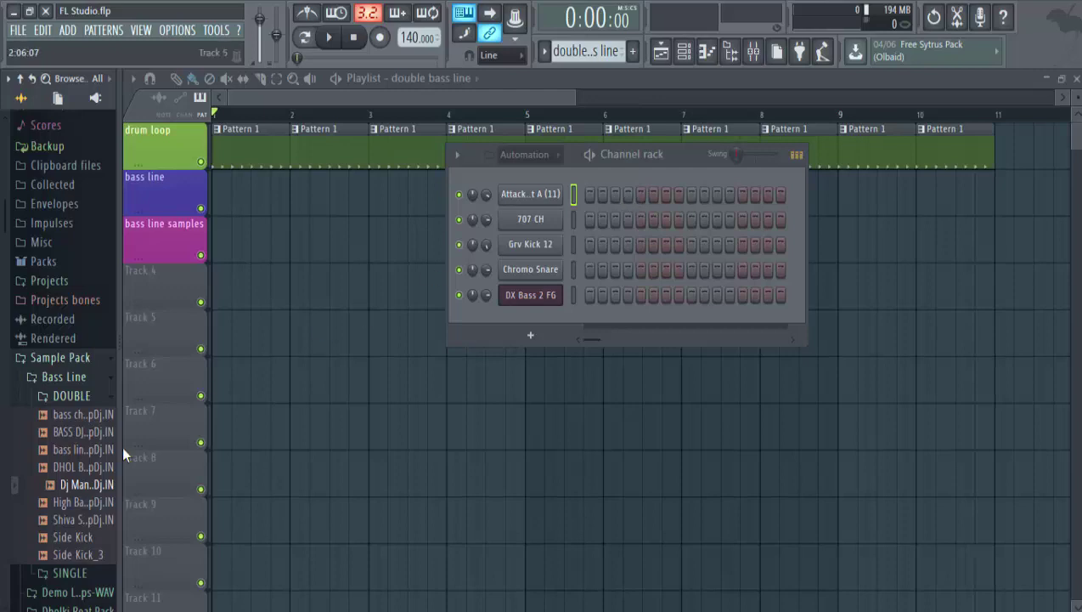
left_click(82, 538)
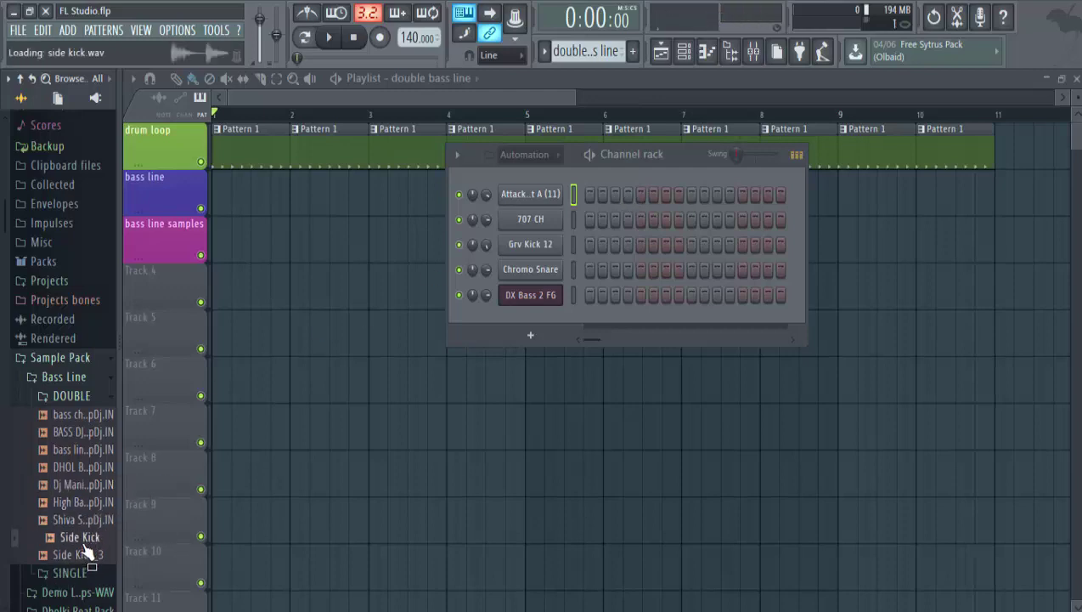
Add the Side Kick sample as a new channel, activate its steps 4 and 12, and play the pattern
left_click_drag(83, 544, 577, 183)
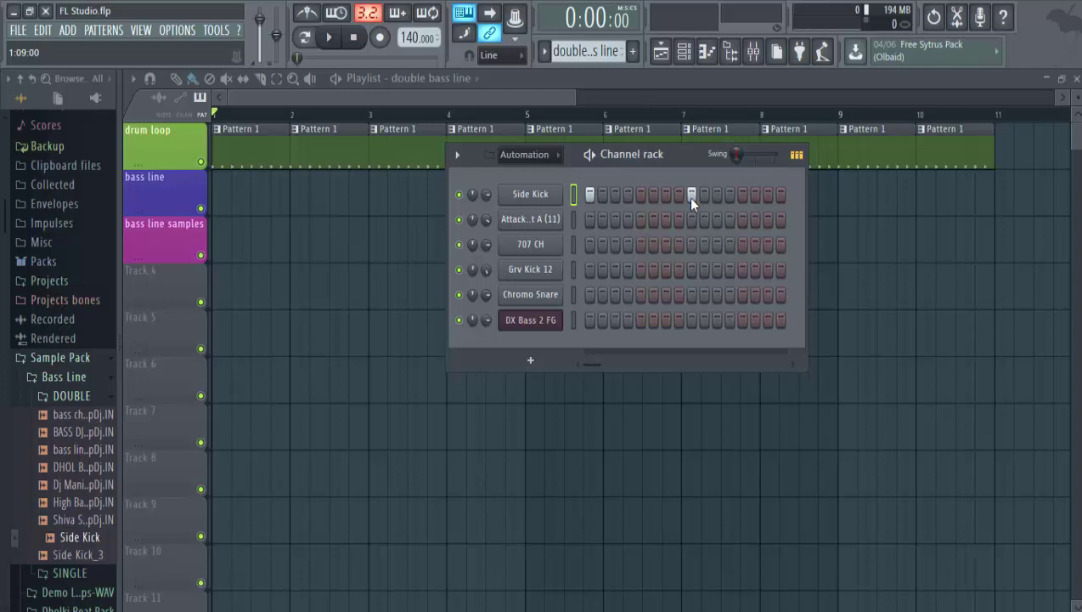
left_click(590, 155)
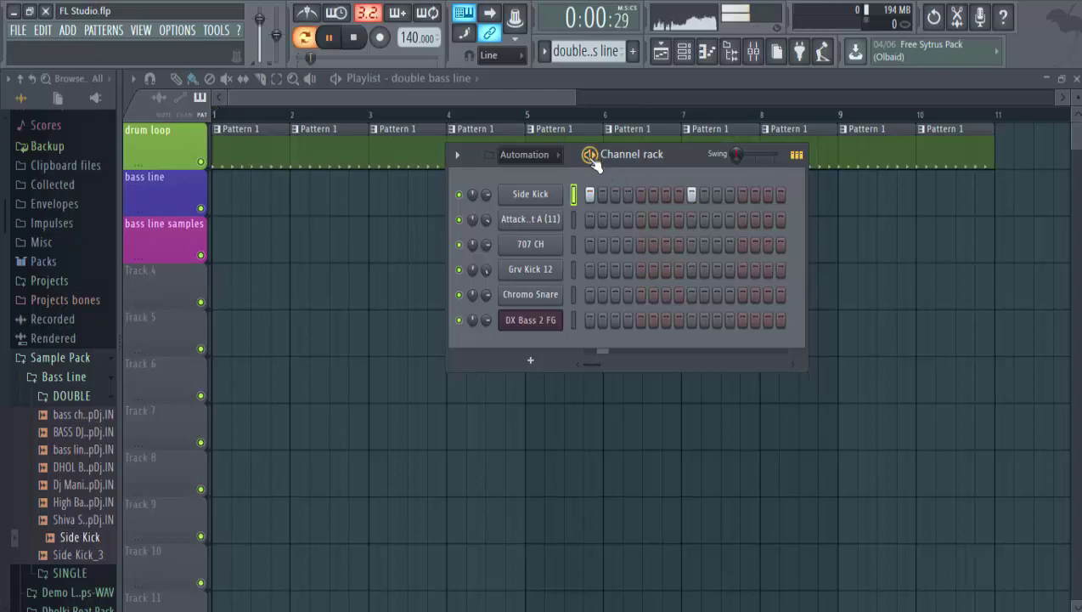
left_click(590, 154)
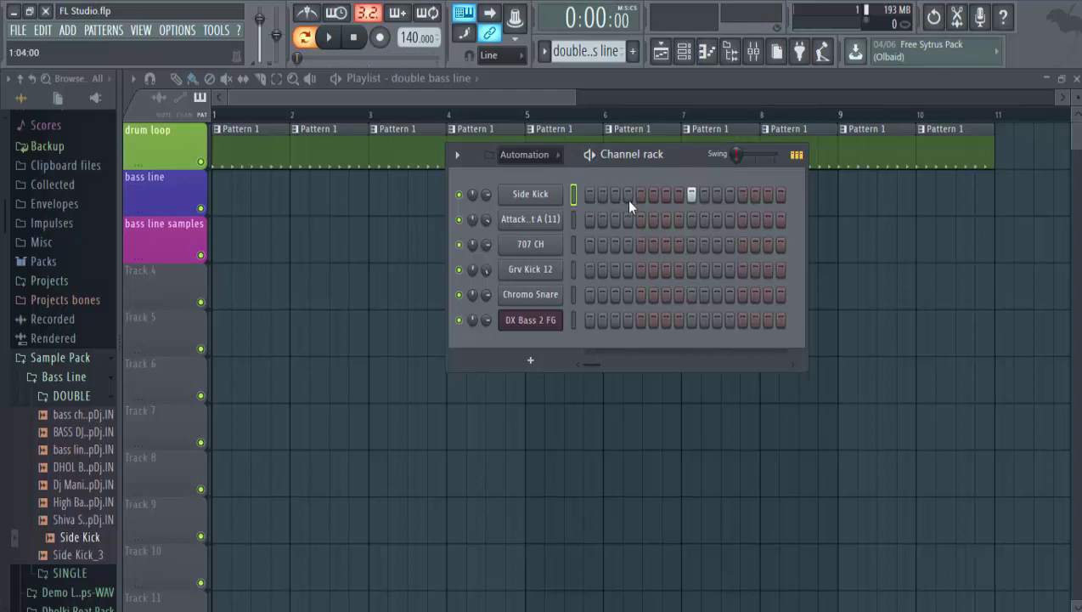
left_click(728, 194)
key("space")
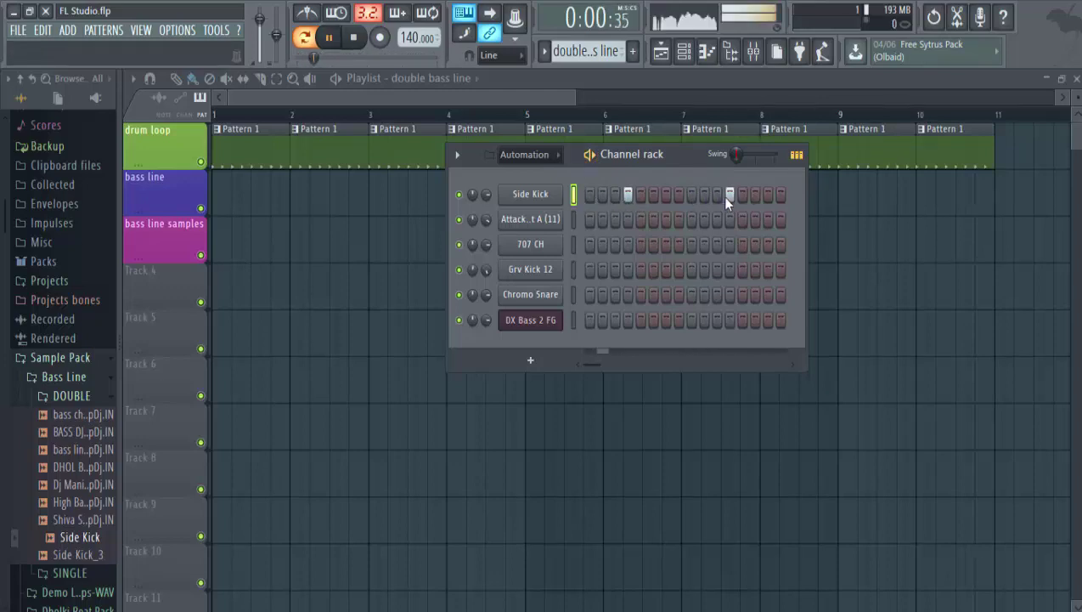
Place double bass line clips along Track 4 from bar 1 through bar 10 and play the arrangement in song mode
left_click(386, 101)
key("space")
key("space")
key("space")
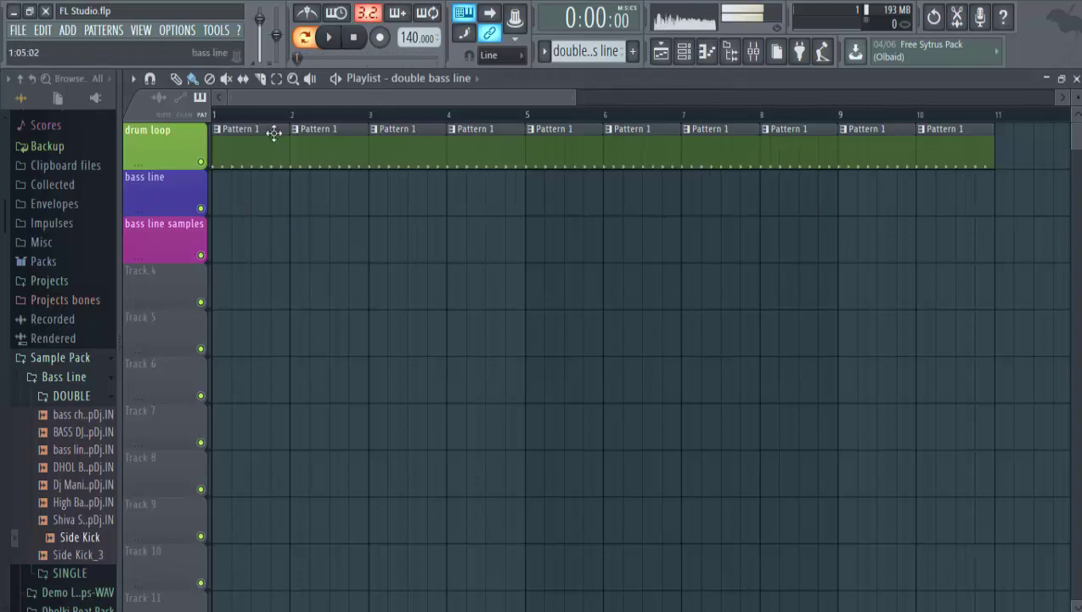
left_click(306, 38)
left_click_drag(220, 290, 942, 333)
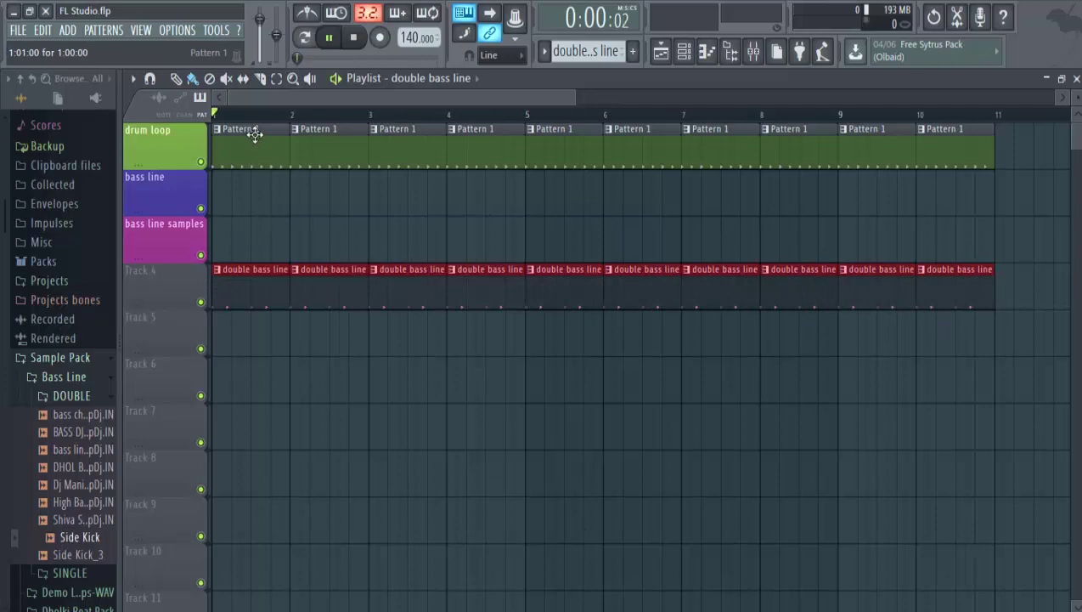
Clear the clip selection, show the channel rack, and replay the arrangement from the start to check the Side Kick bass
right_click(381, 404)
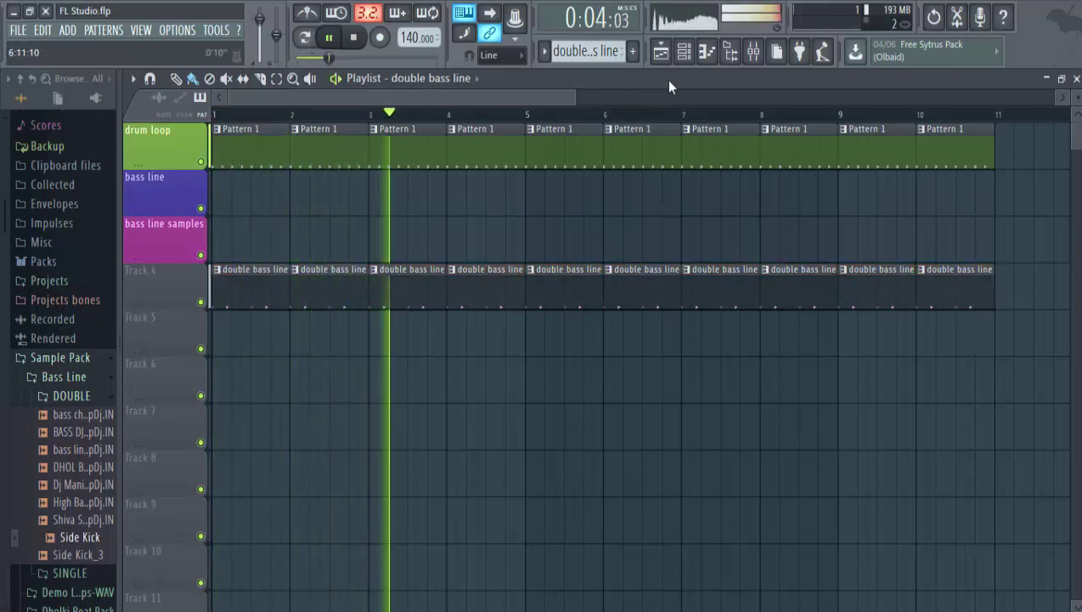
left_click(683, 52)
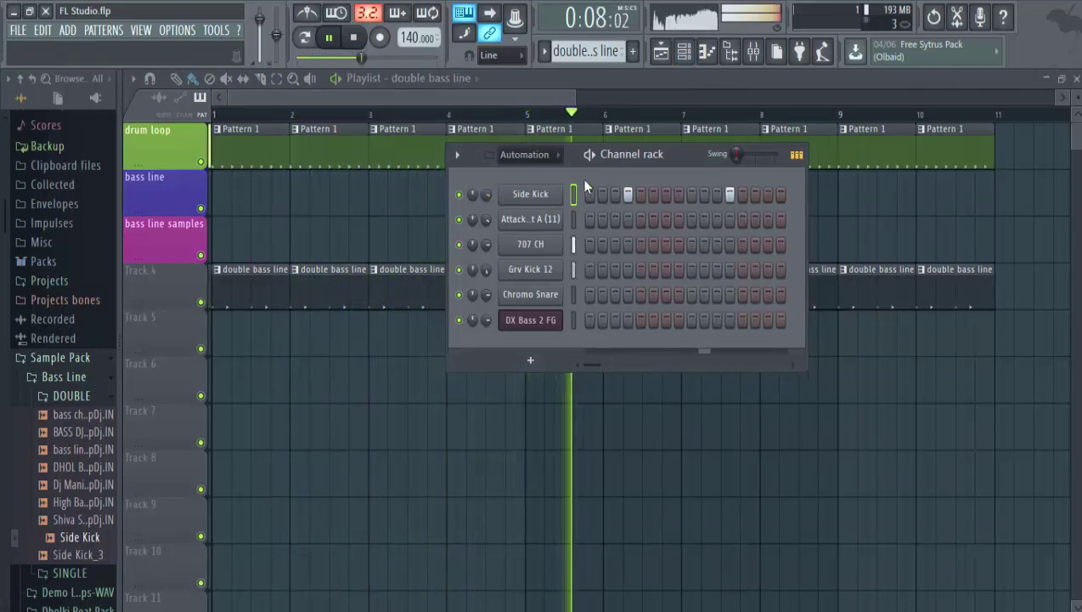
key("space")
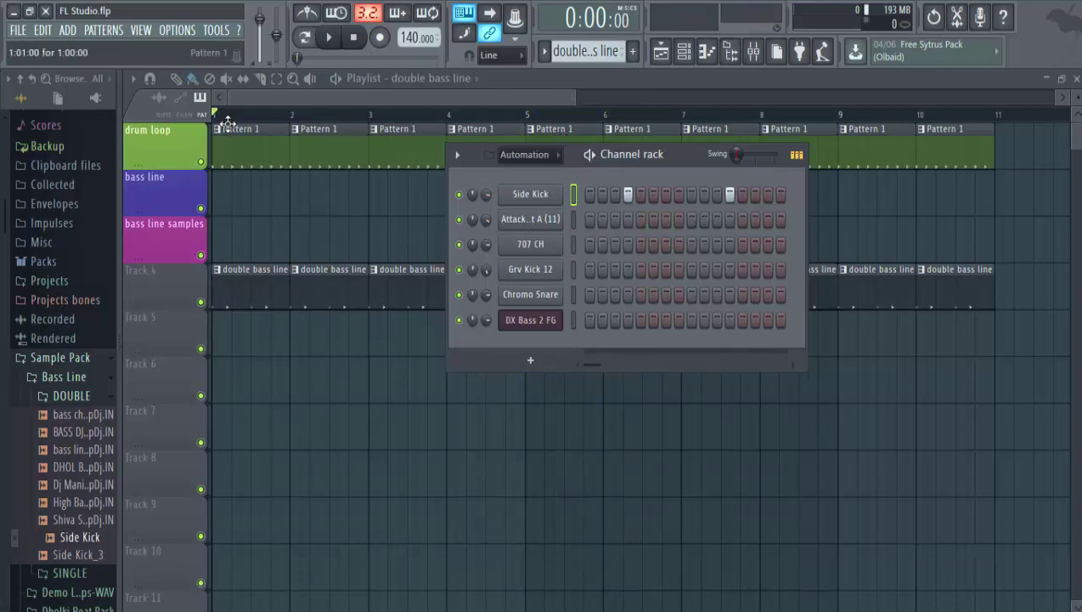
key("space")
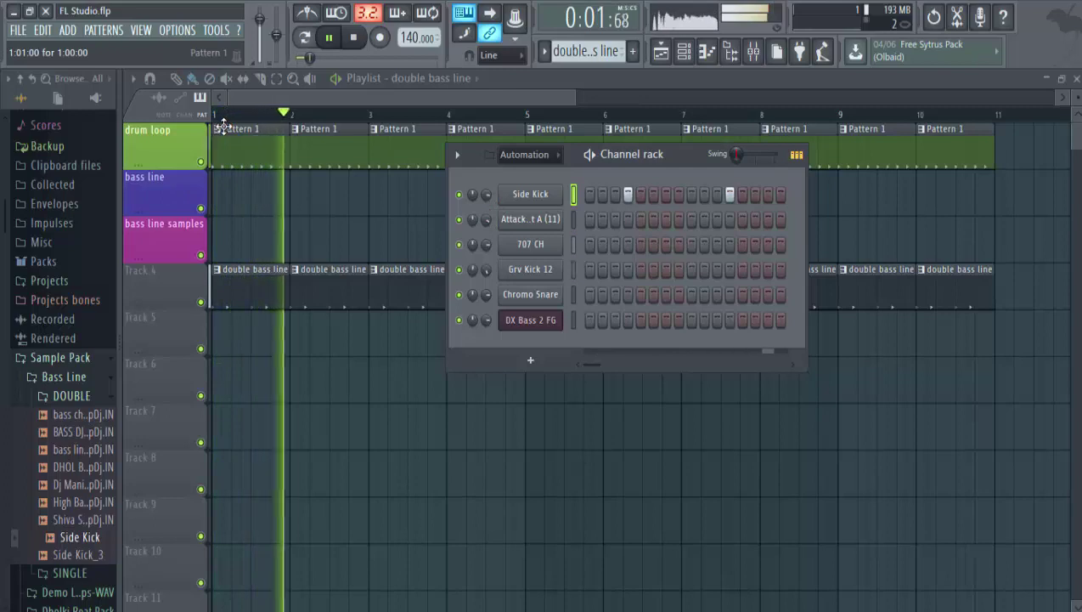
key("space")
Replace the channel's sample with Side Kick_3, activate steps 4, 7, 12 and 15, and play the arrangement
left_click(76, 554)
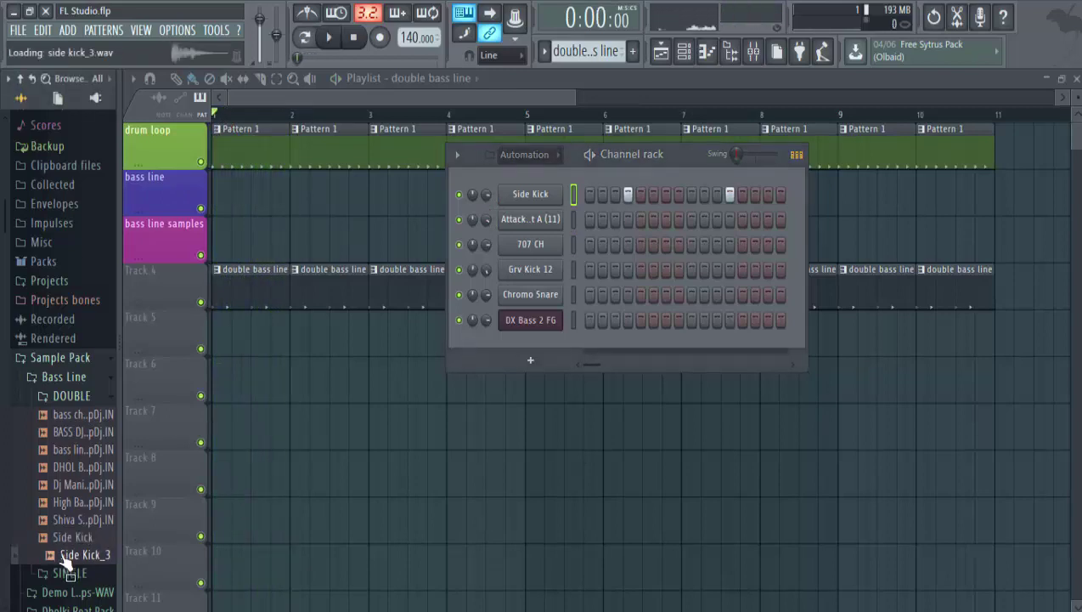
left_click_drag(66, 562, 543, 197)
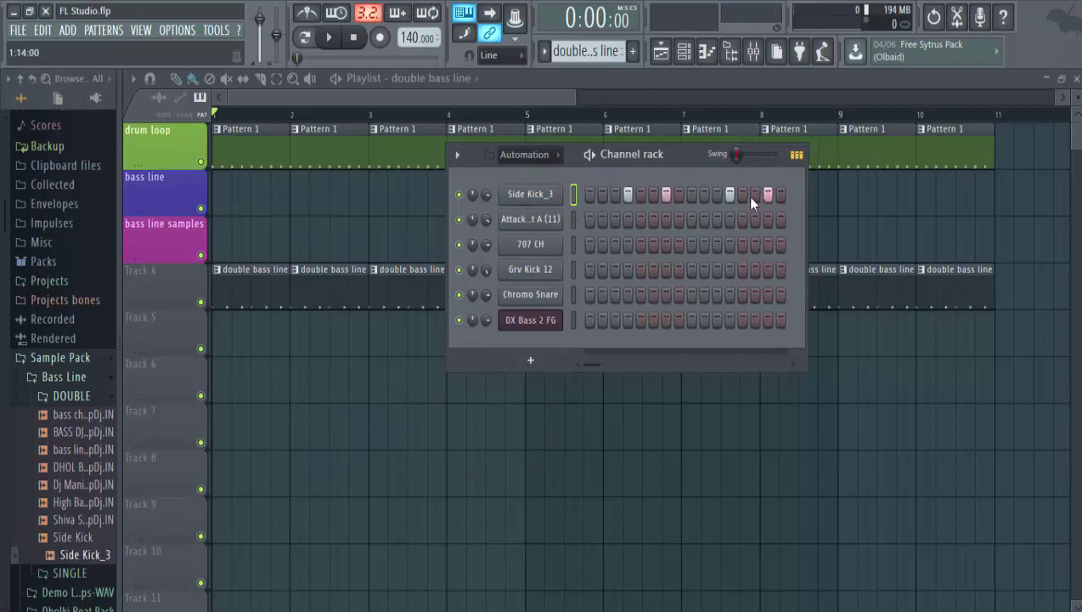
key("space")
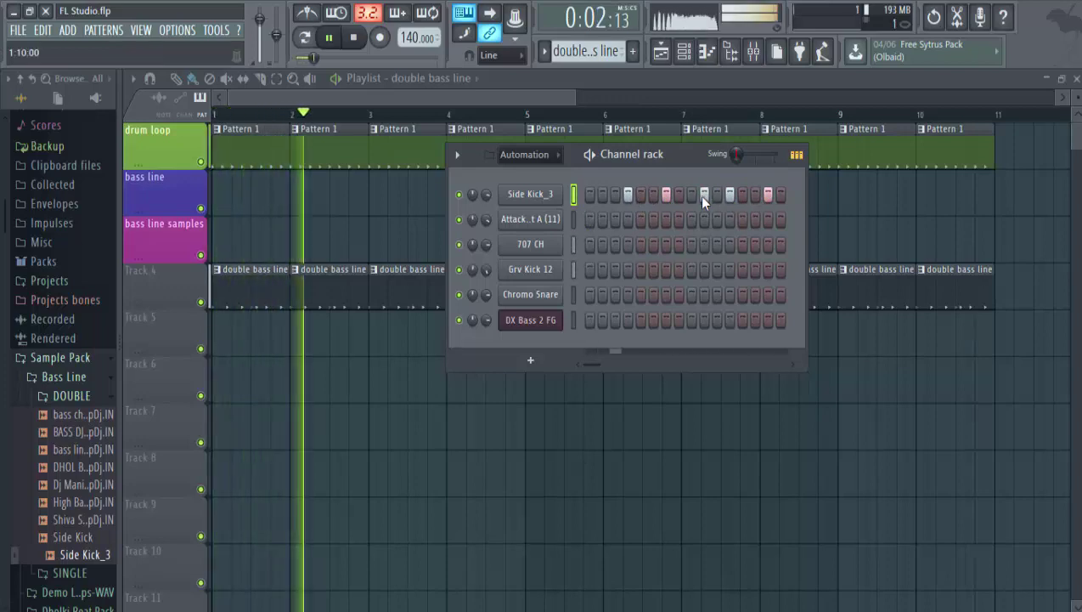
left_click(703, 194)
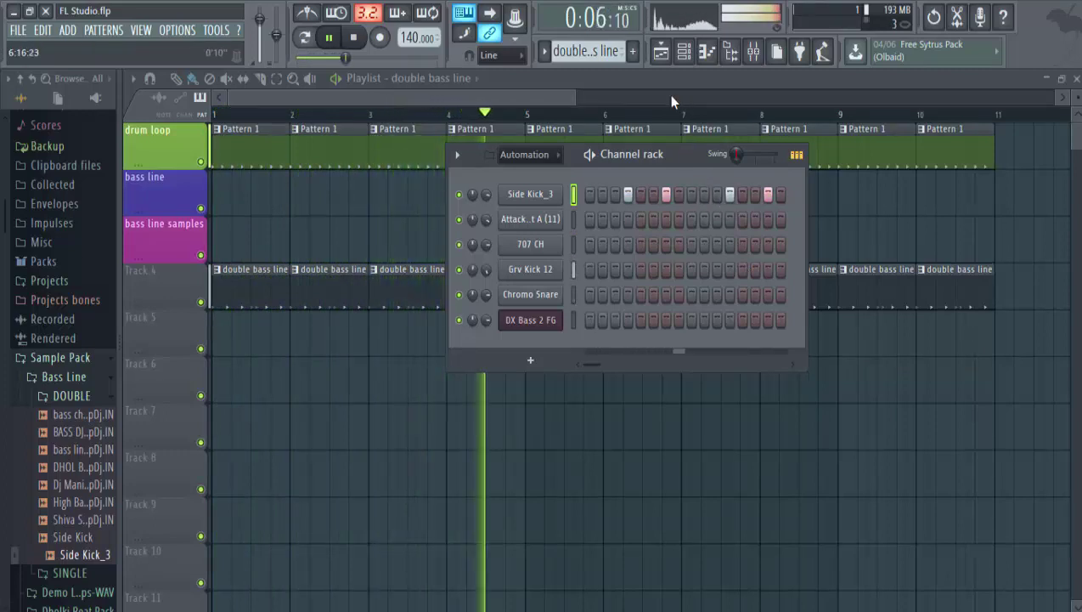
key("F6")
key("space")
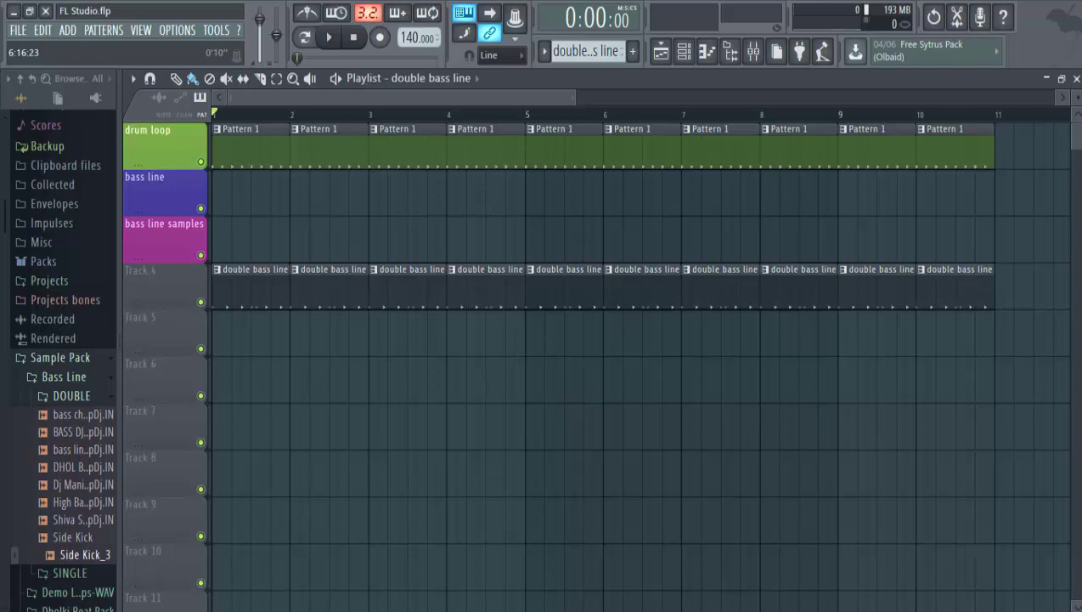
Toggle the playlist and channel rack windows, leaving both hidden
left_click(662, 54)
left_click(662, 53)
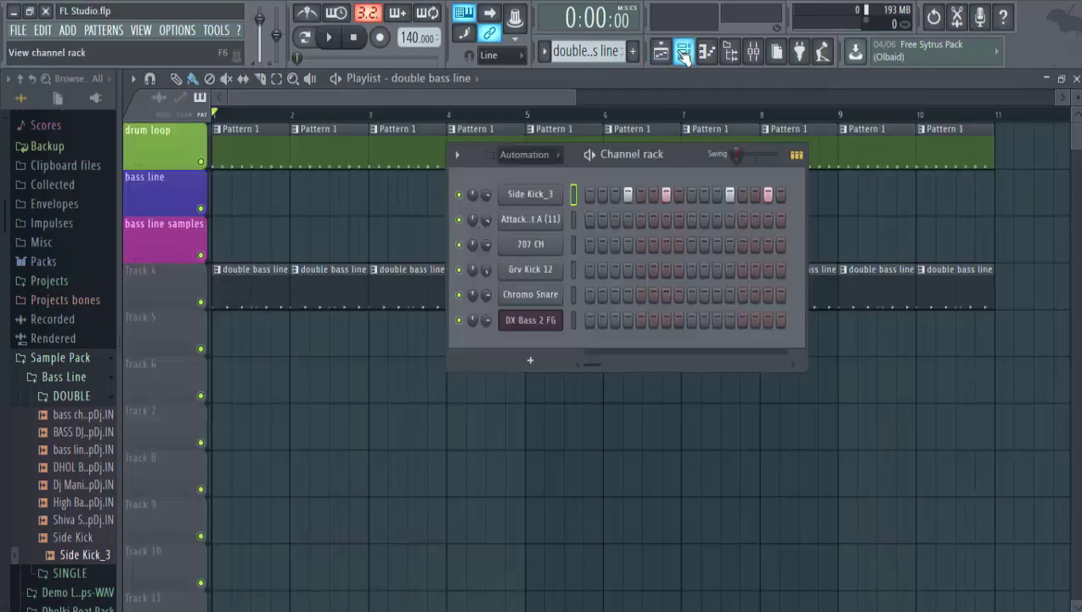
left_click(661, 52)
left_click(662, 53)
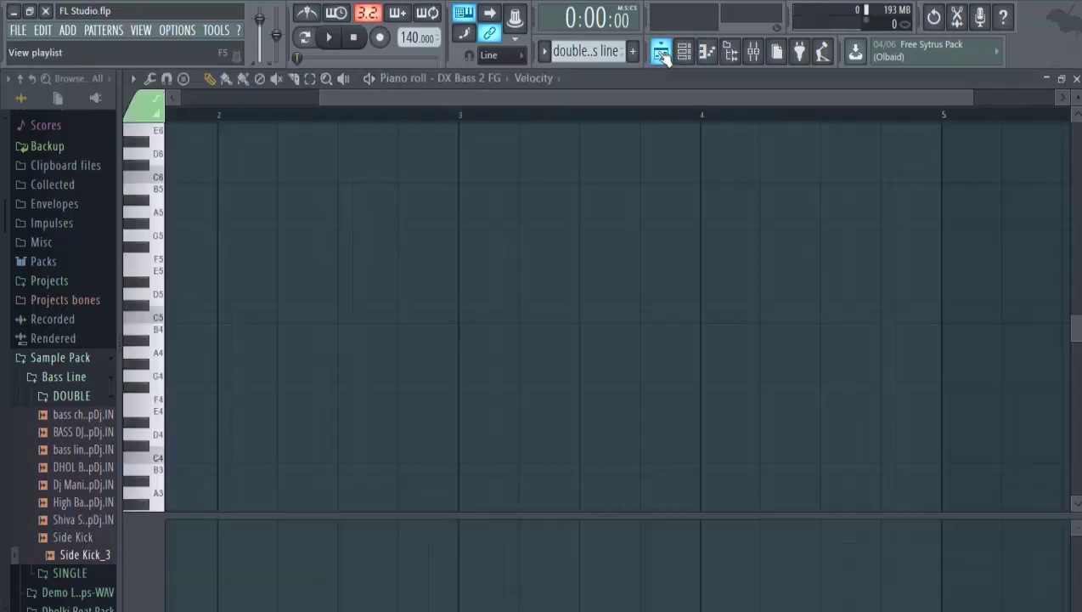
View the Side Kick_3 piano roll and clear the workspace by closing it, the DX Bass 2 FG window and the browser
left_click(715, 62)
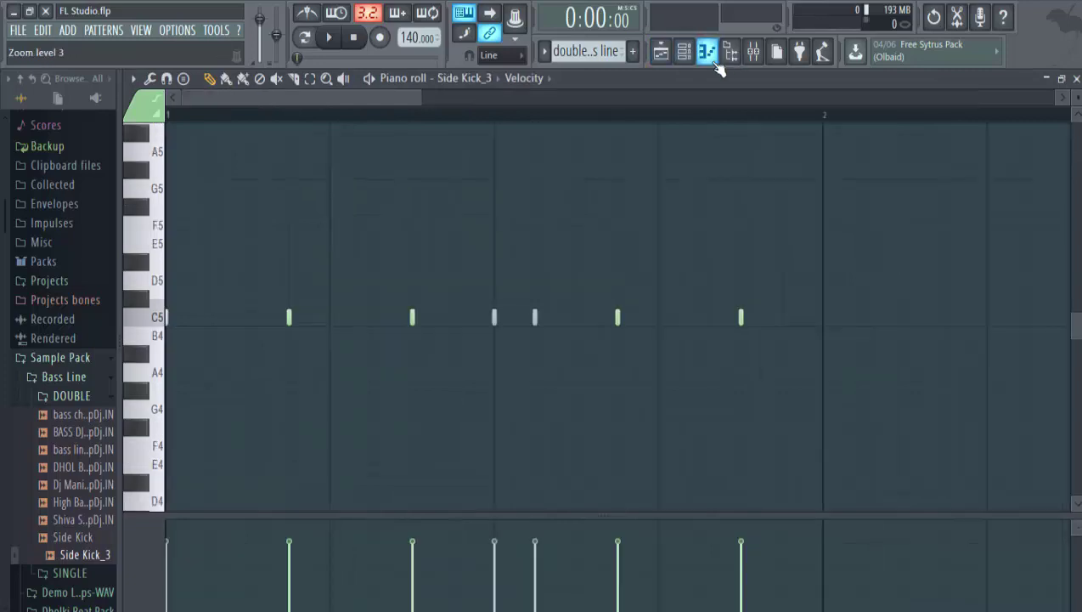
left_click(715, 62)
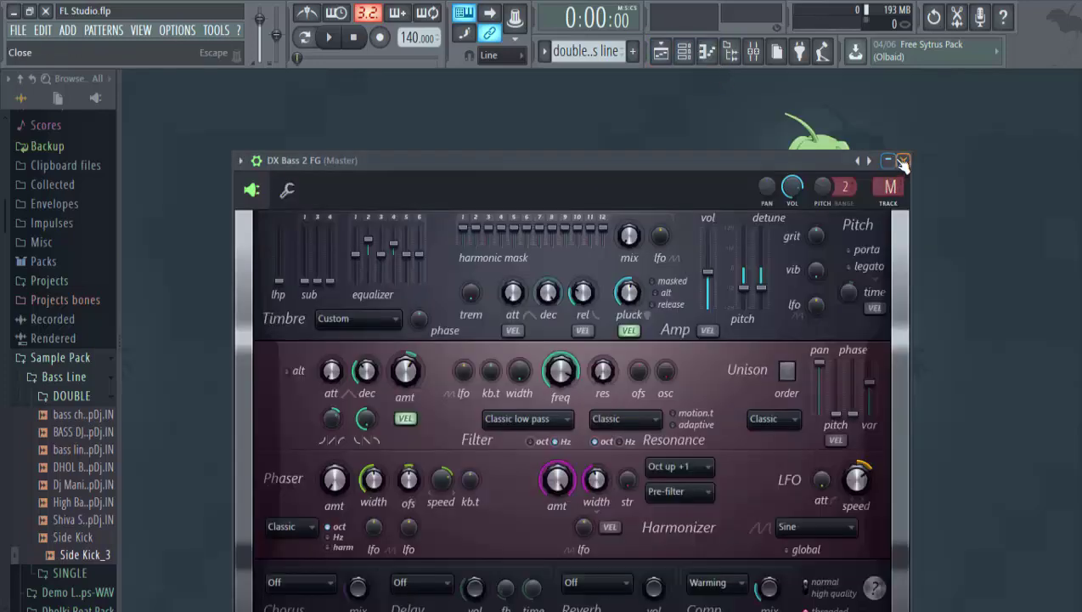
left_click(903, 159)
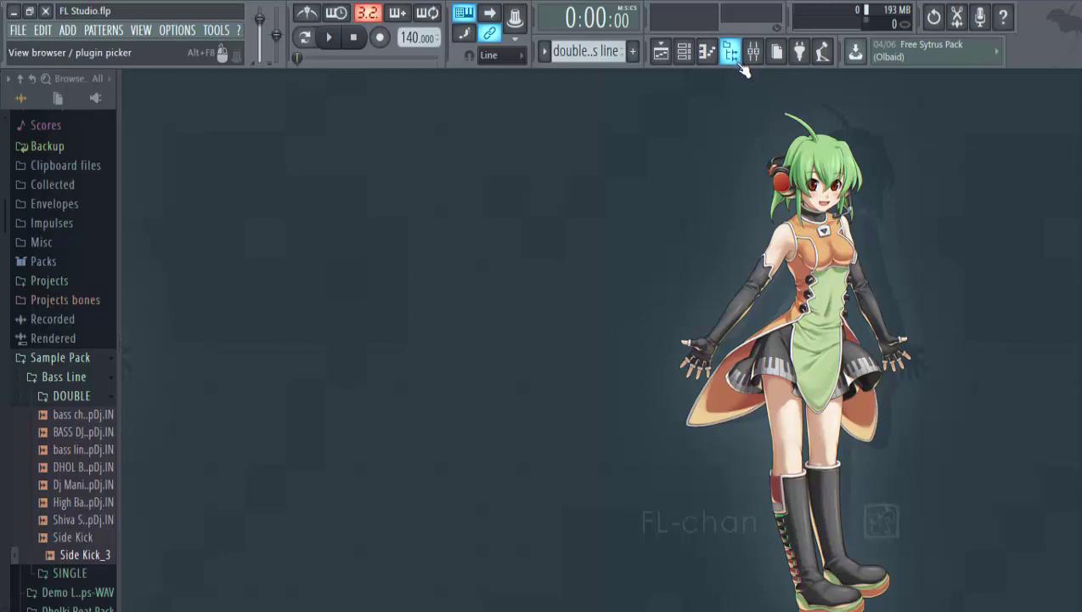
left_click(736, 56)
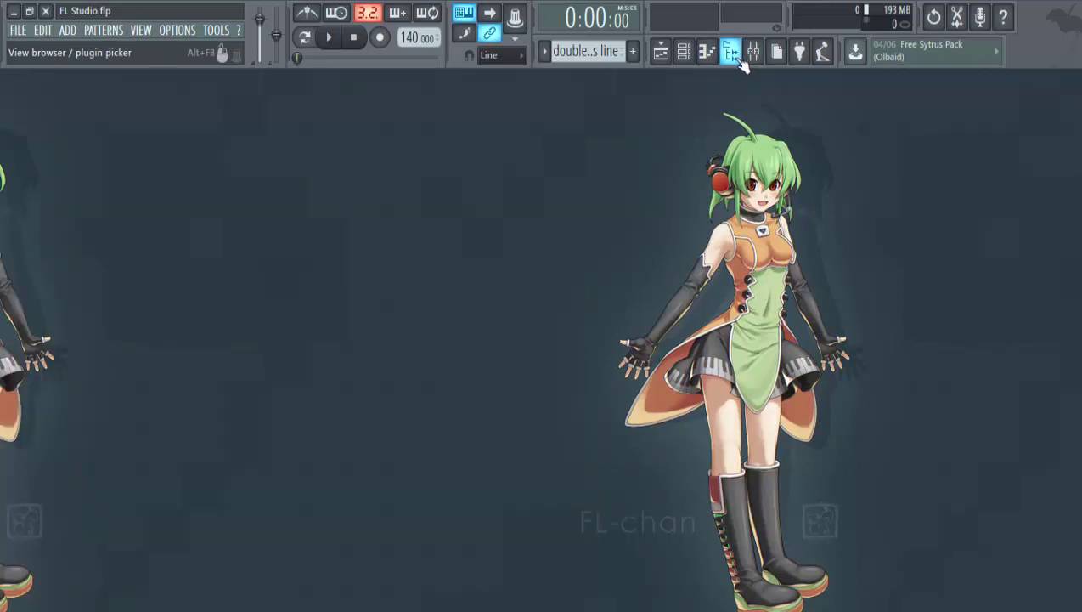